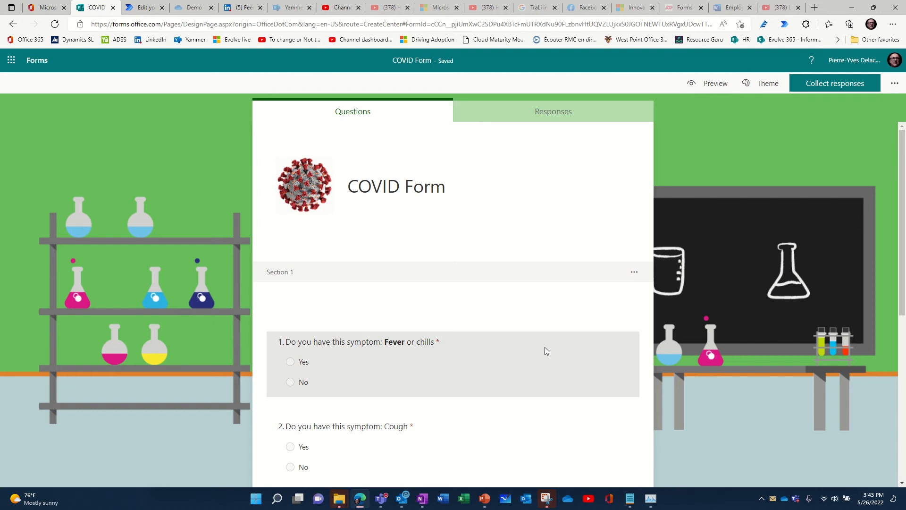
Step: Check the symptom list in the untitled Notepad document and return to the COVID Form
left_click(651, 498)
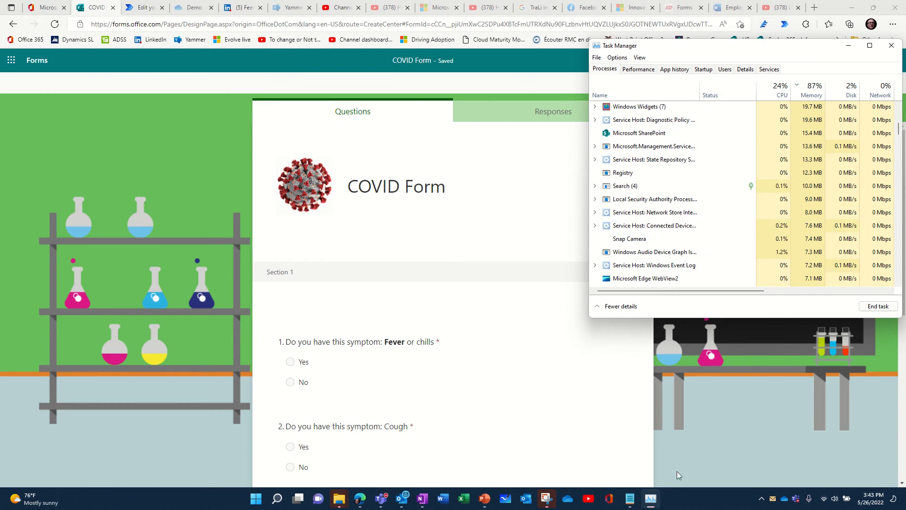
left_click(651, 500)
left_click(630, 498)
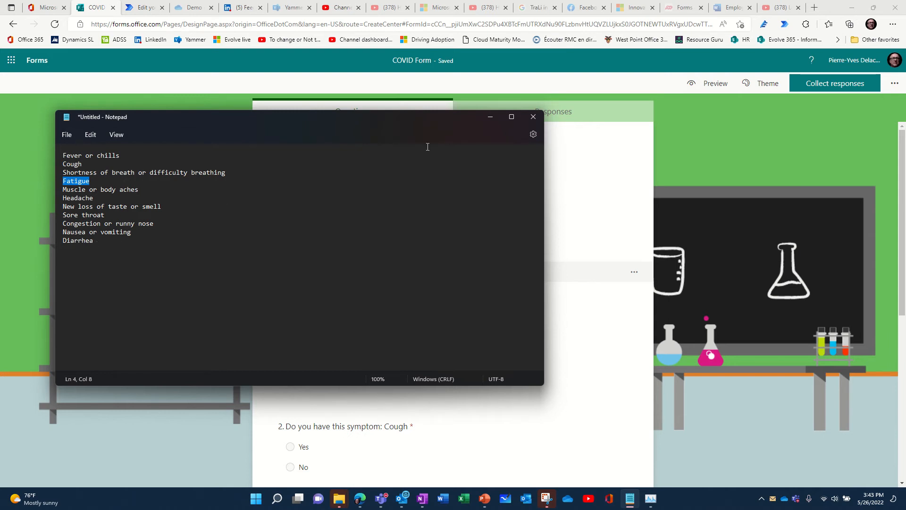
left_click(490, 117)
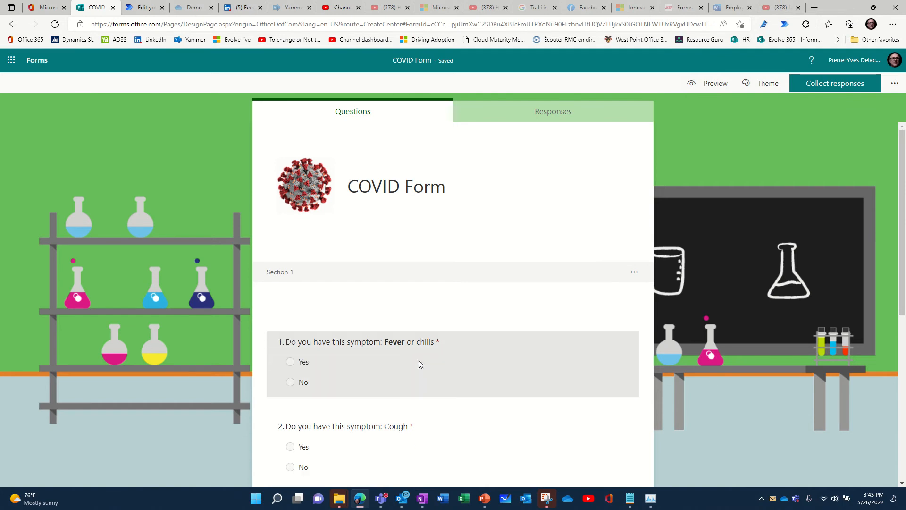
Step: Review the symptom questions in Section 1 and Section 2 of the COVID Form
scroll(473, 404, "down", 1)
scroll(473, 403, "down", 6)
scroll(472, 401, "up", 4)
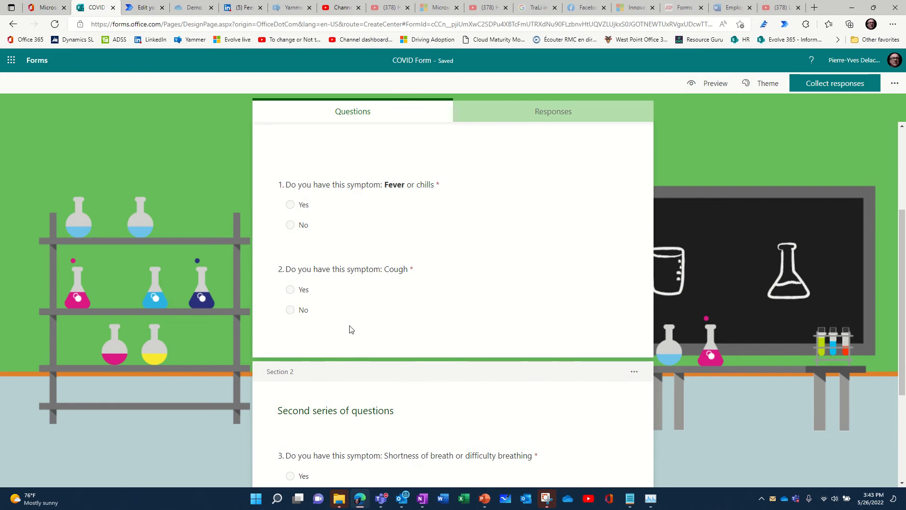
scroll(473, 365, "down", 2)
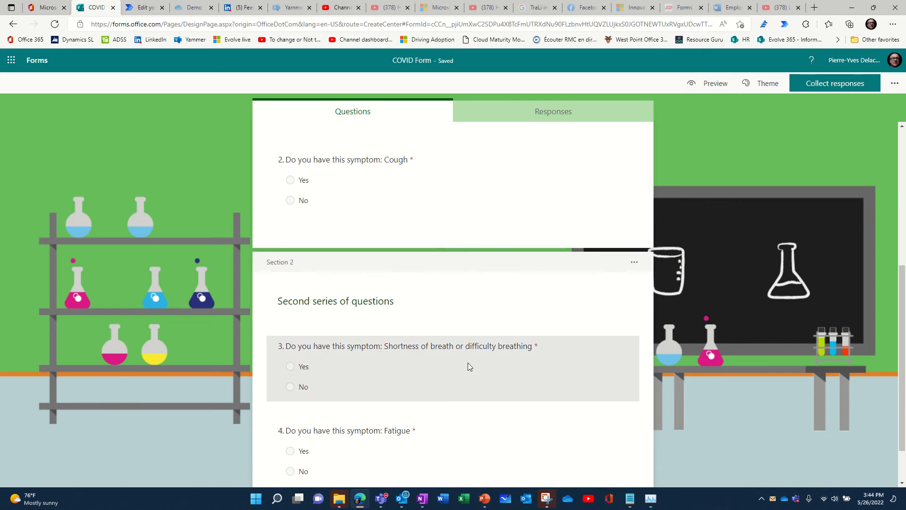
scroll(468, 364, "up", 3)
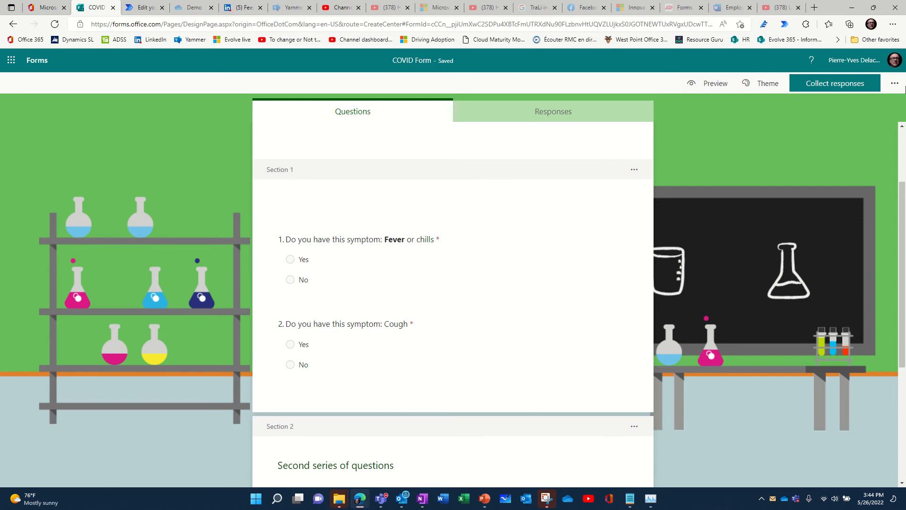
Step: Review the form's settings for who can respond, response options and receipts, and look over the questions again
left_click(895, 83)
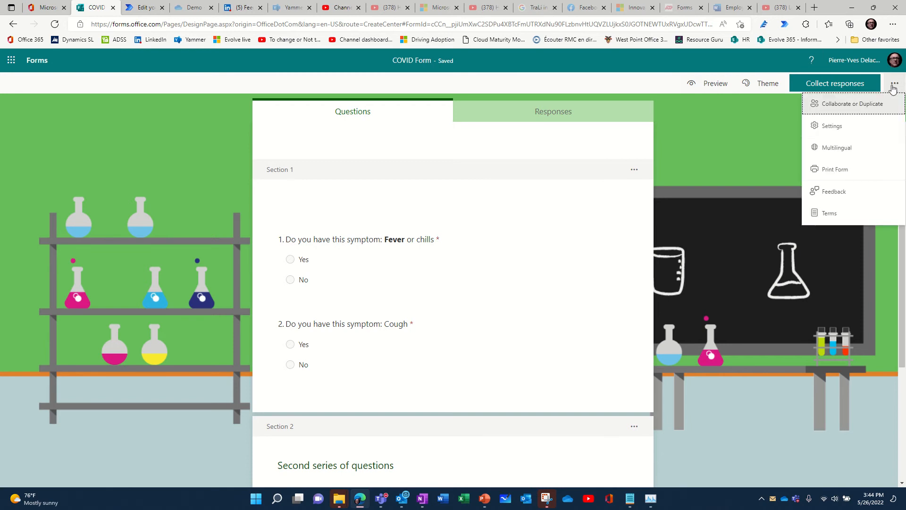
left_click(842, 126)
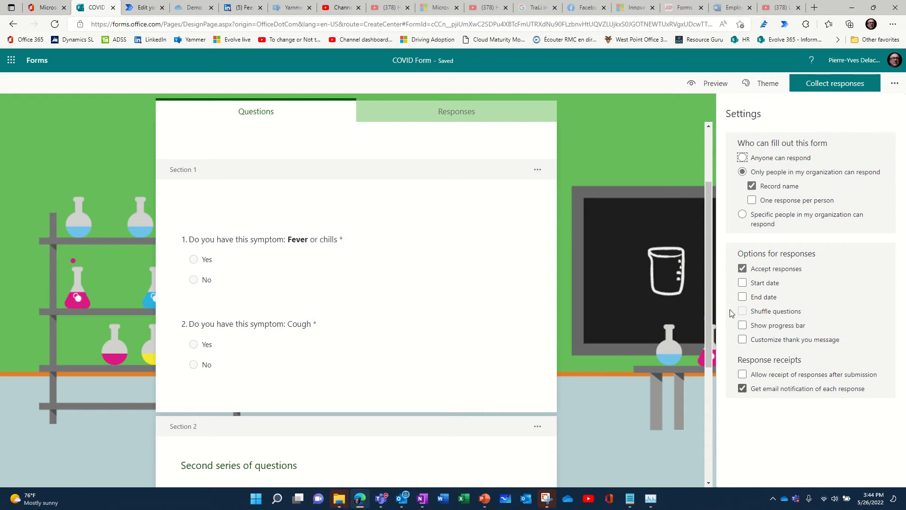
left_click(617, 432)
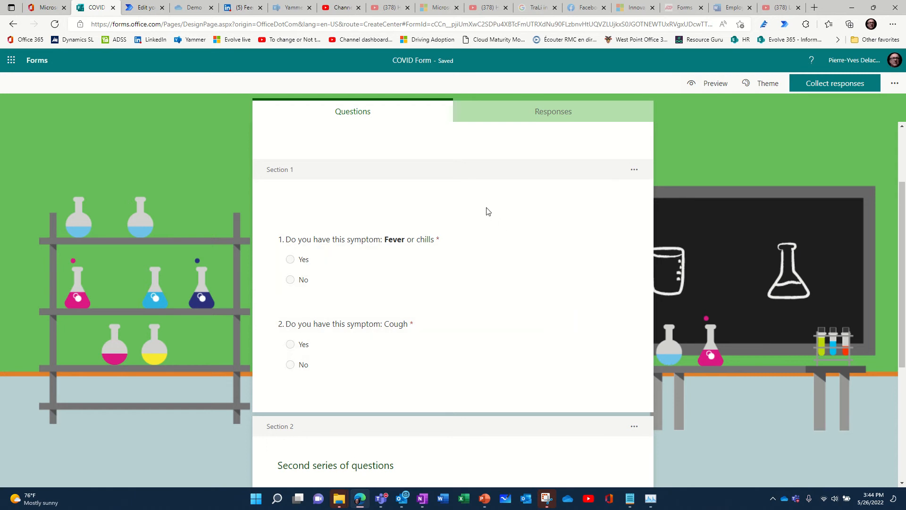
scroll(558, 260, "down", 5)
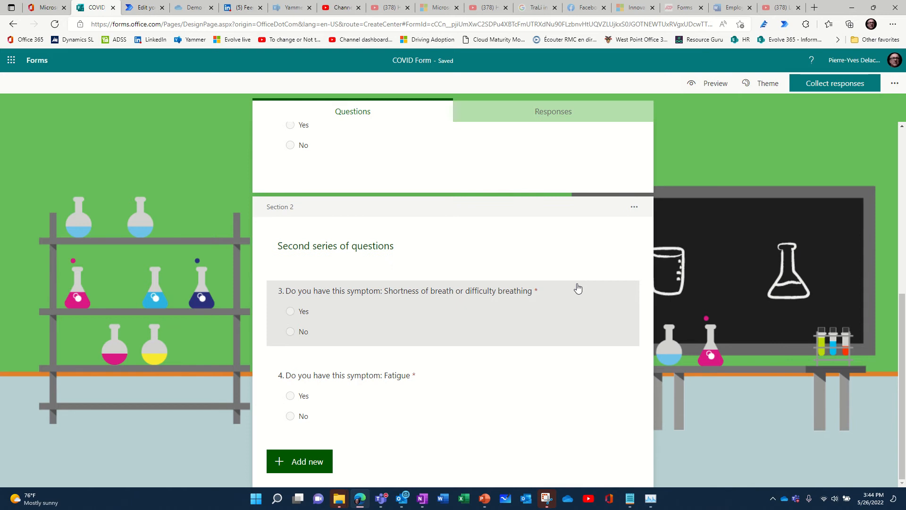
scroll(566, 290, "up", 6)
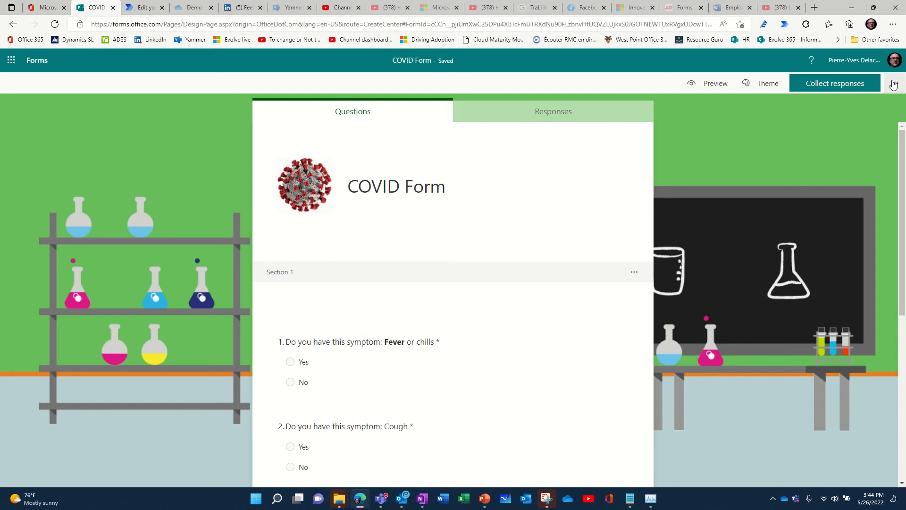
Step: Shorten the form's response URL and copy it
left_click(867, 85)
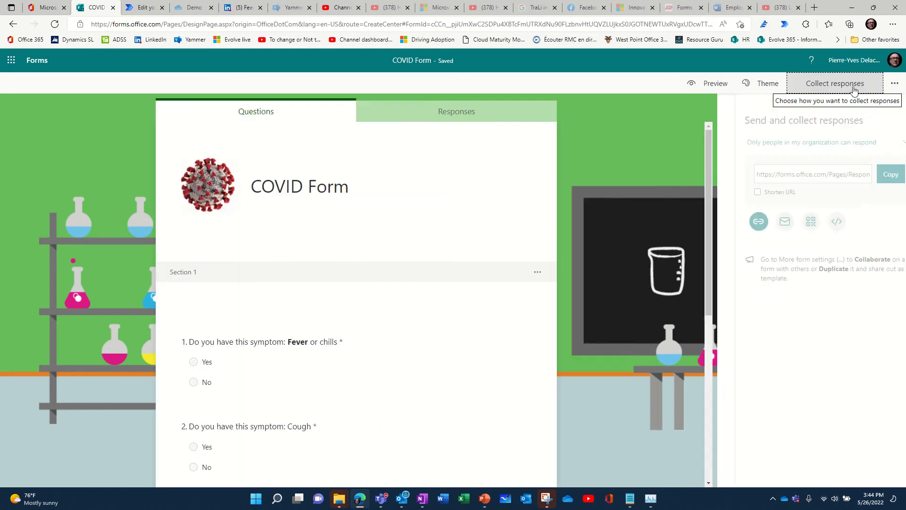
left_click(755, 193)
left_click(872, 176)
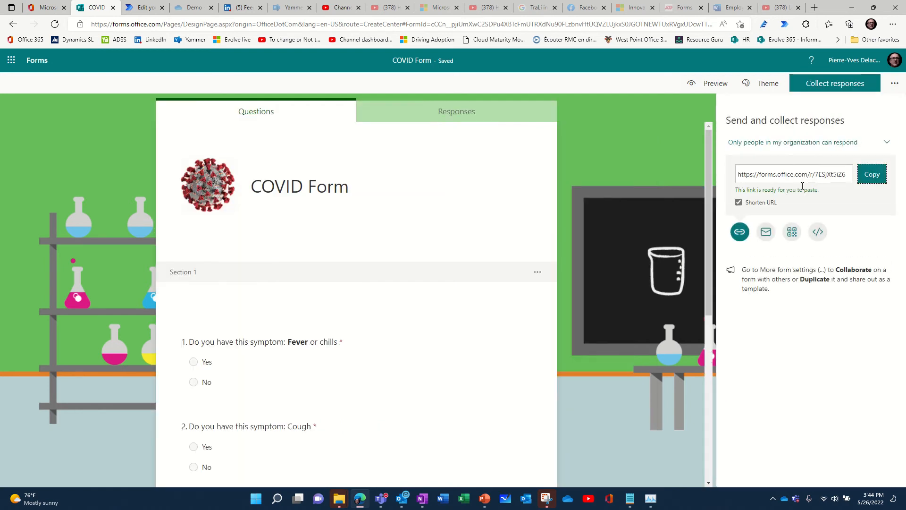
Step: Open the copied short response link in a new browser tab
left_click(814, 7)
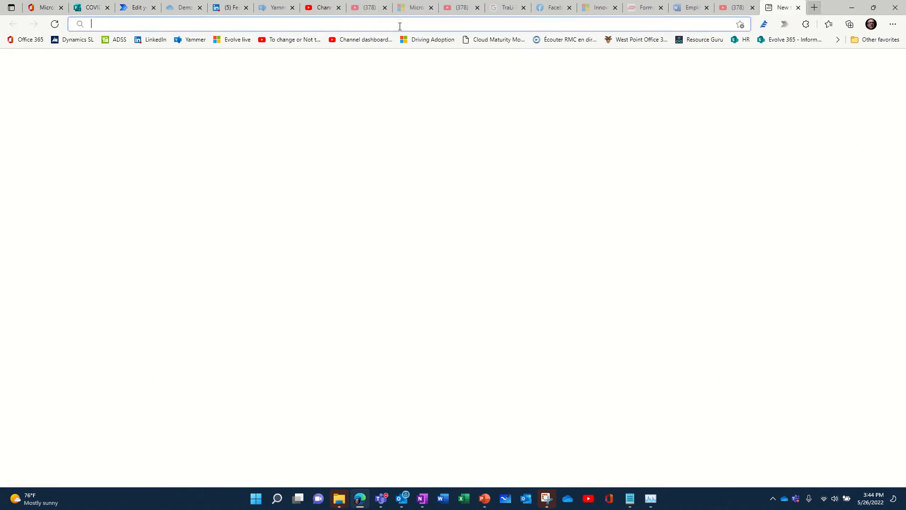
type("https://forms.office.com/r/7ESjXt5iZ6")
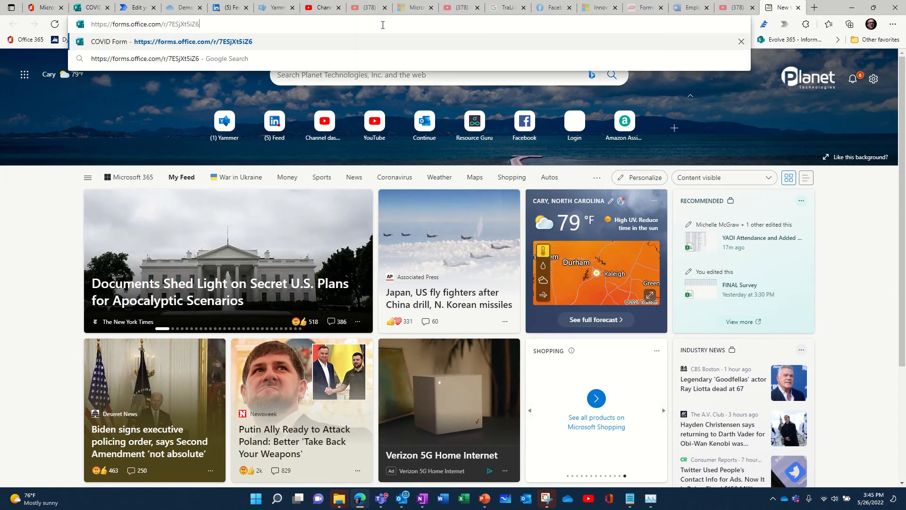
key("Return")
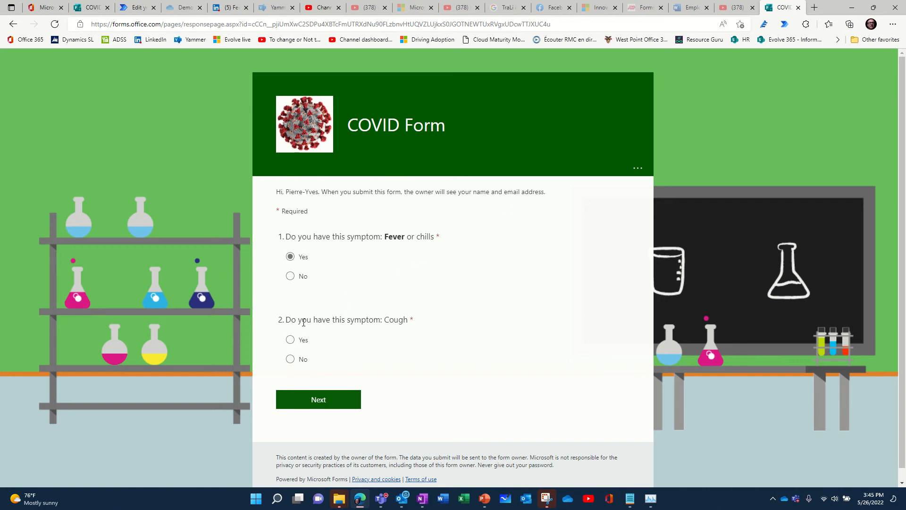
Step: Submit a response to the COVID Form answering Yes to all four symptom questions
left_click(290, 341)
left_click(315, 402)
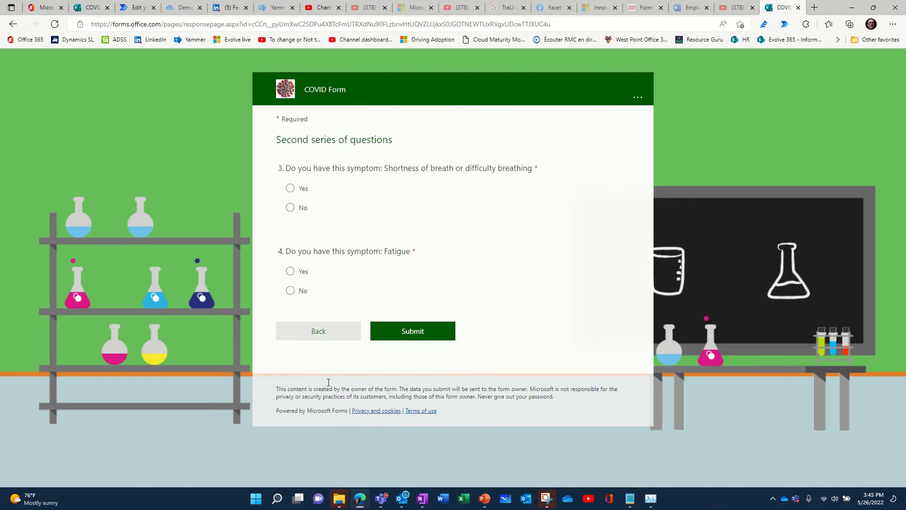
left_click(290, 188)
left_click(290, 271)
left_click(419, 331)
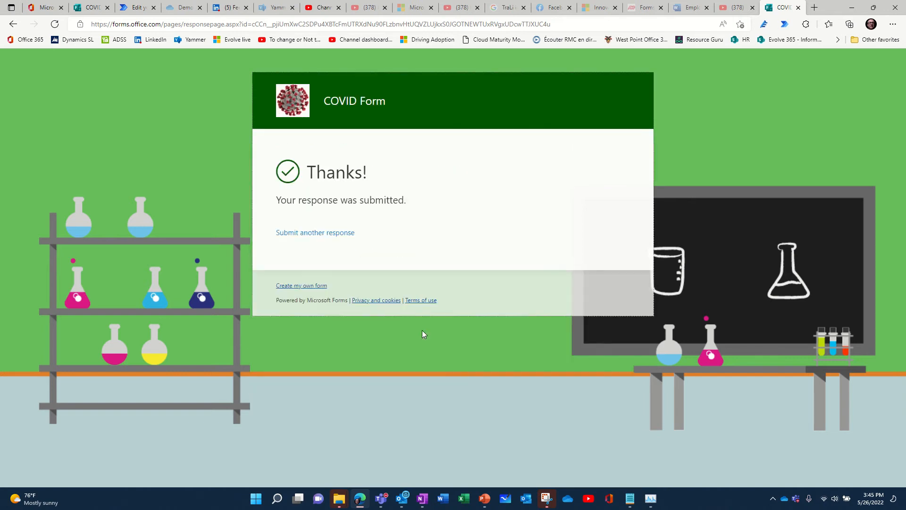
Step: Submit another response answering No to all four symptom questions
left_click(311, 232)
left_click(290, 275)
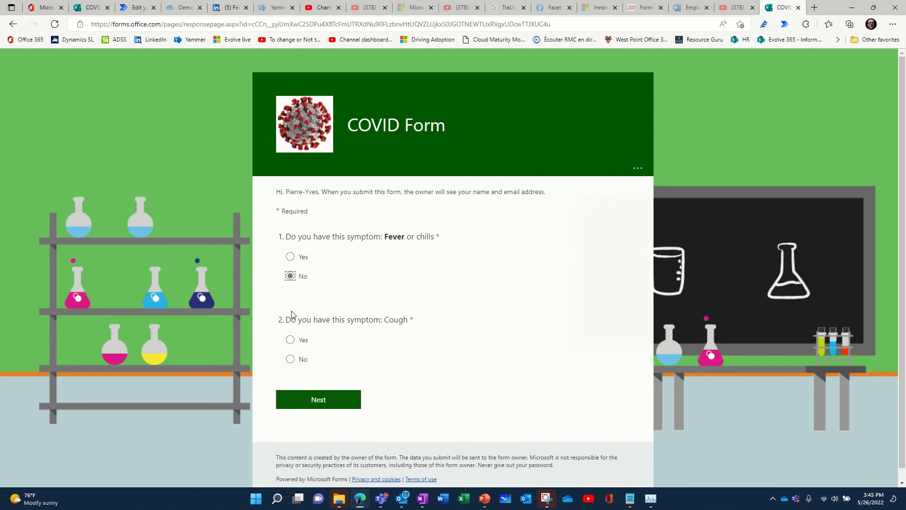
left_click(290, 359)
left_click(353, 387)
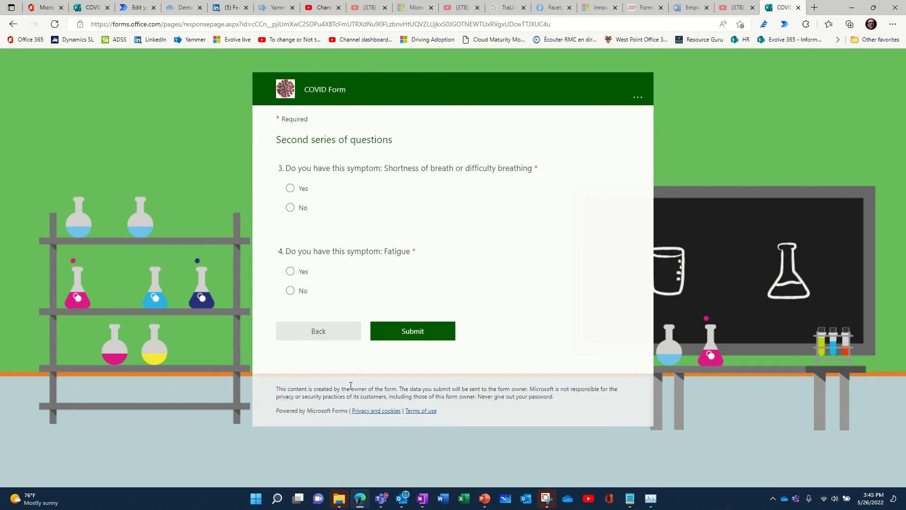
left_click(290, 290)
left_click(290, 208)
left_click(420, 338)
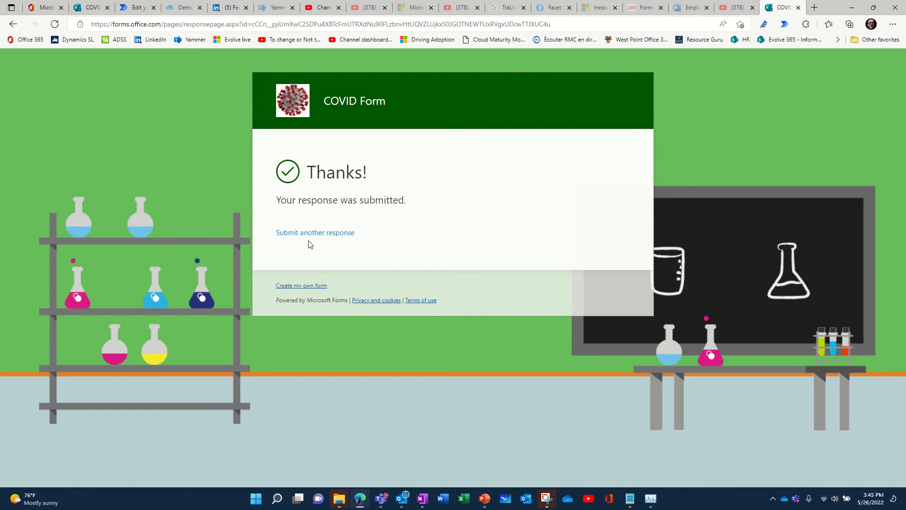
Step: Submit a third response with Yes for fever and shortness of breath, and No for cough and fatigue
left_click(309, 233)
left_click(290, 256)
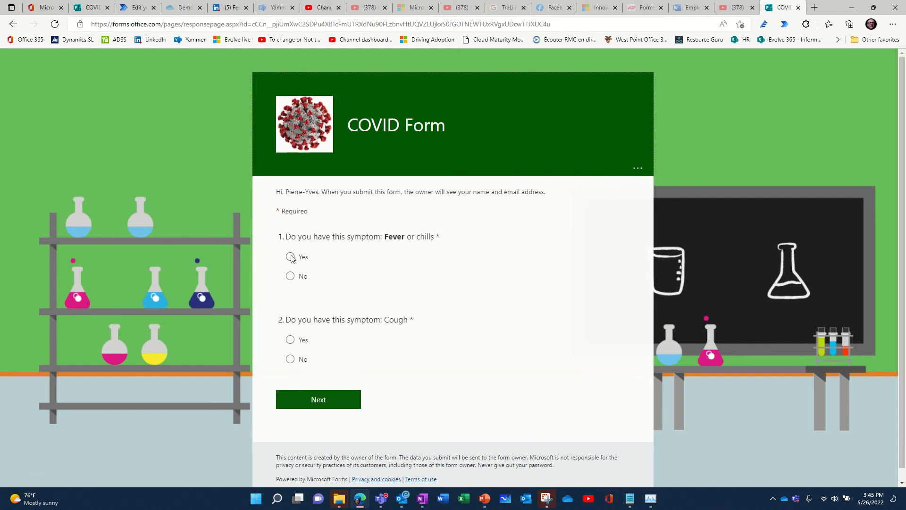
left_click(291, 359)
left_click(315, 401)
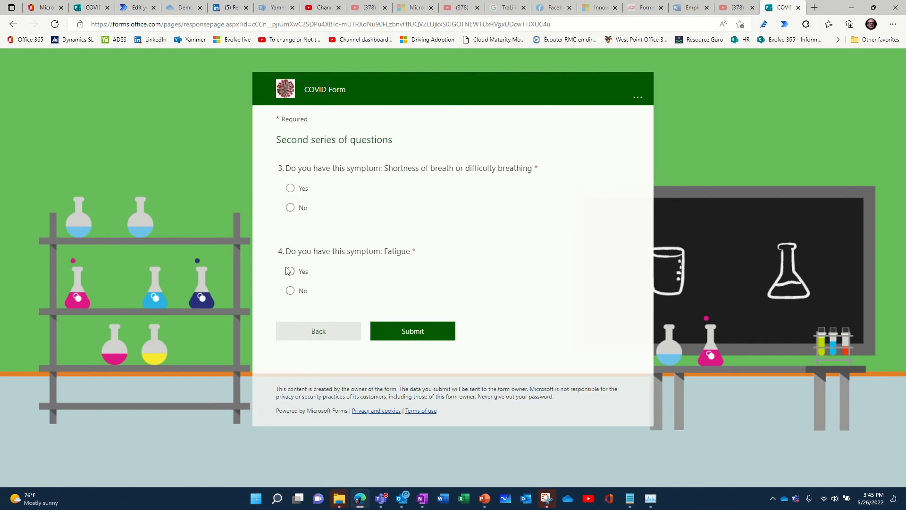
left_click(291, 189)
left_click(290, 291)
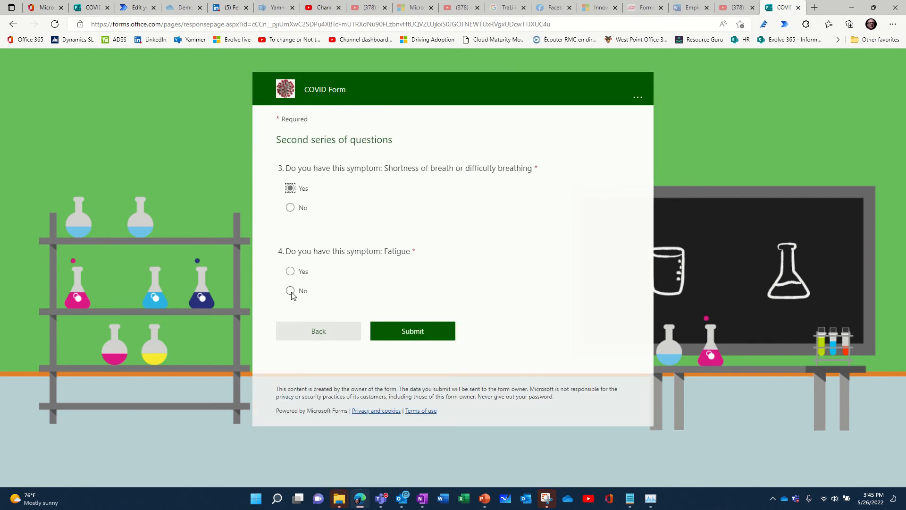
left_click(419, 338)
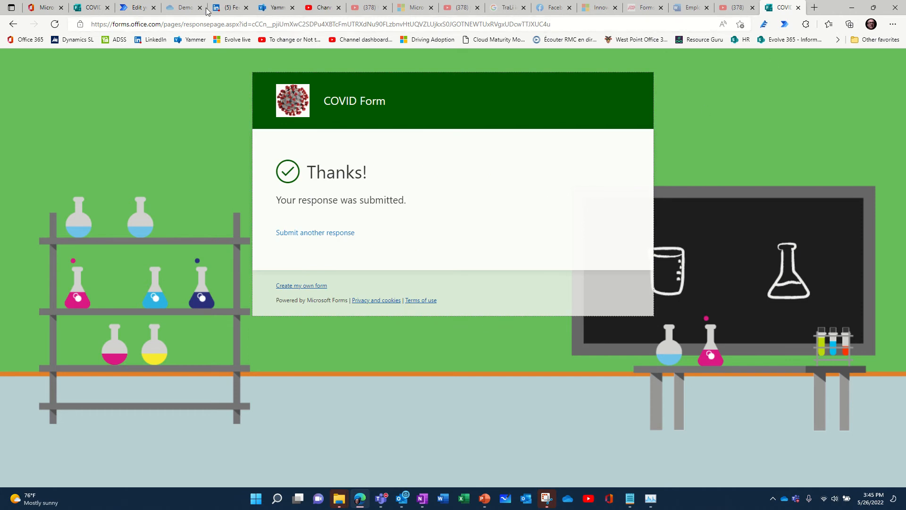
Step: Return to the form's design page and review its response summary charts and the detailed answers for the fever or chills question
left_click(88, 7)
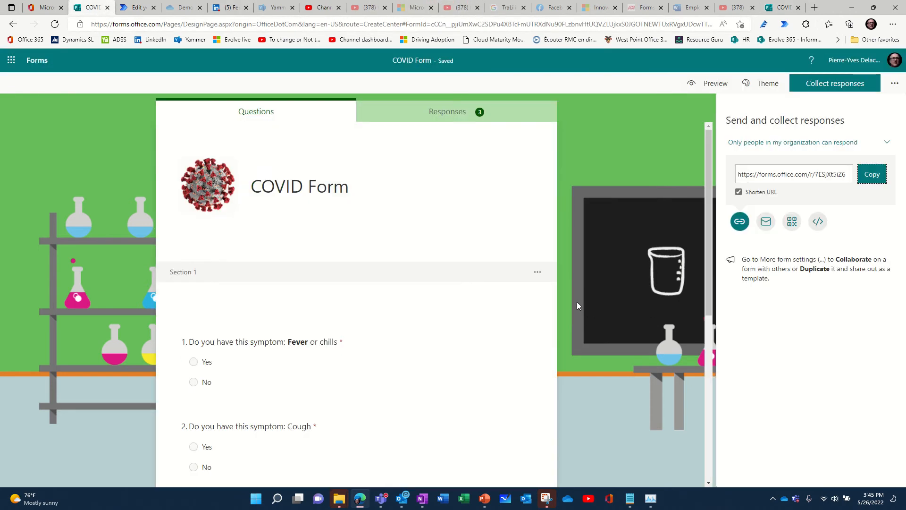
left_click(466, 111)
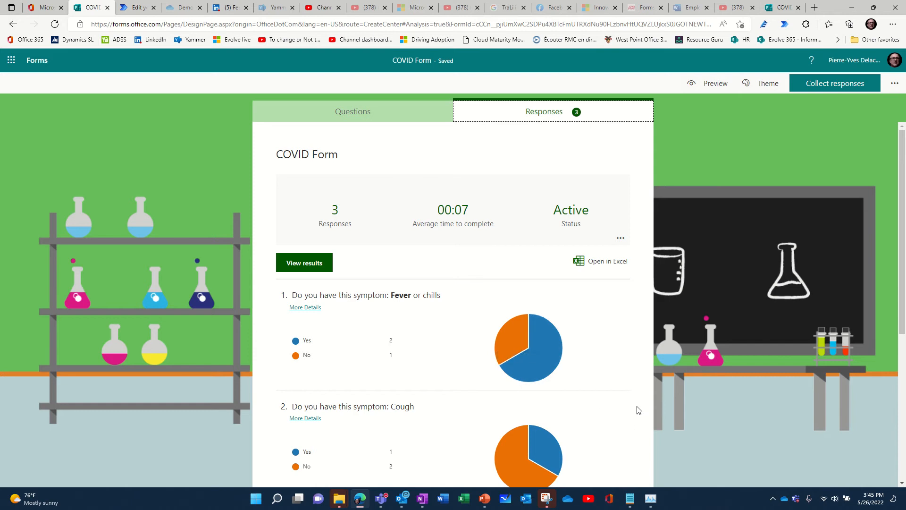
scroll(633, 409, "down", 3)
scroll(633, 408, "down", 3)
scroll(633, 408, "up", 6)
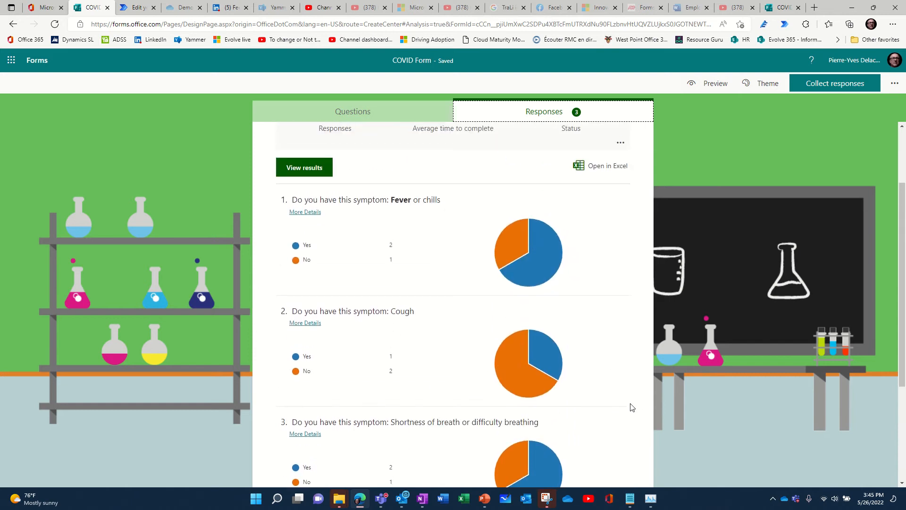
left_click(313, 308)
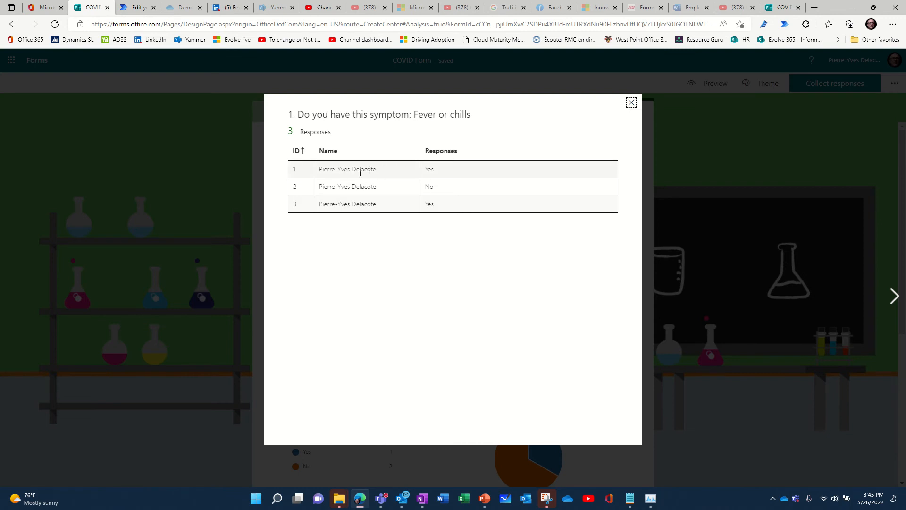
left_click(631, 103)
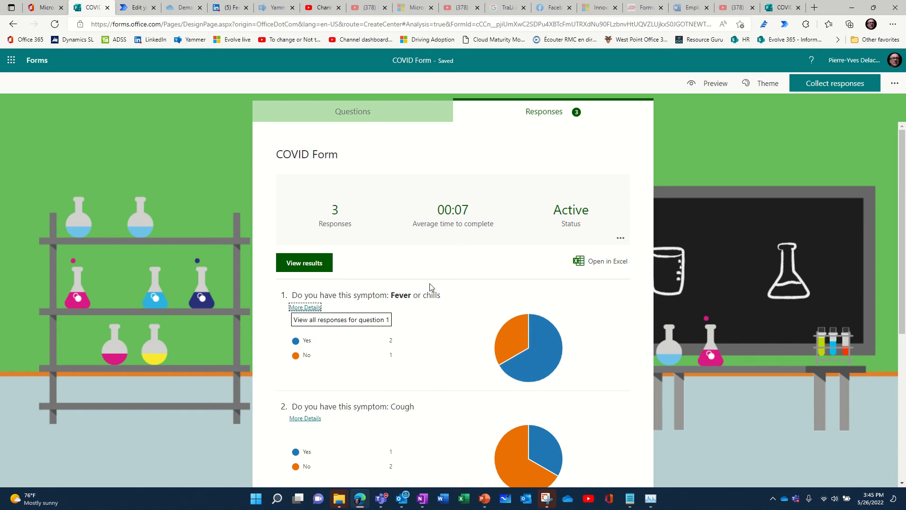
Step: Browse the individual results forward and backward through the respondents, and return to the response summary
left_click(321, 263)
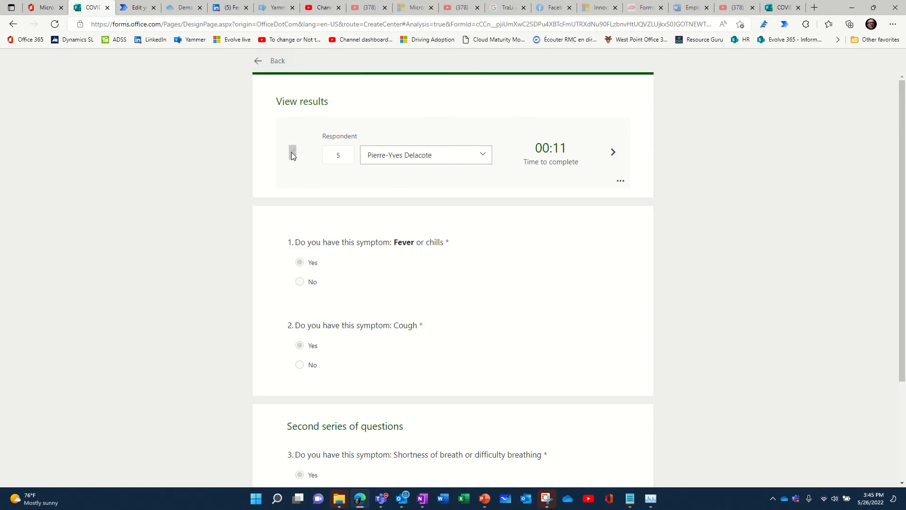
left_click(613, 151)
left_click(614, 151)
left_click(293, 152)
left_click(293, 152)
left_click(259, 63)
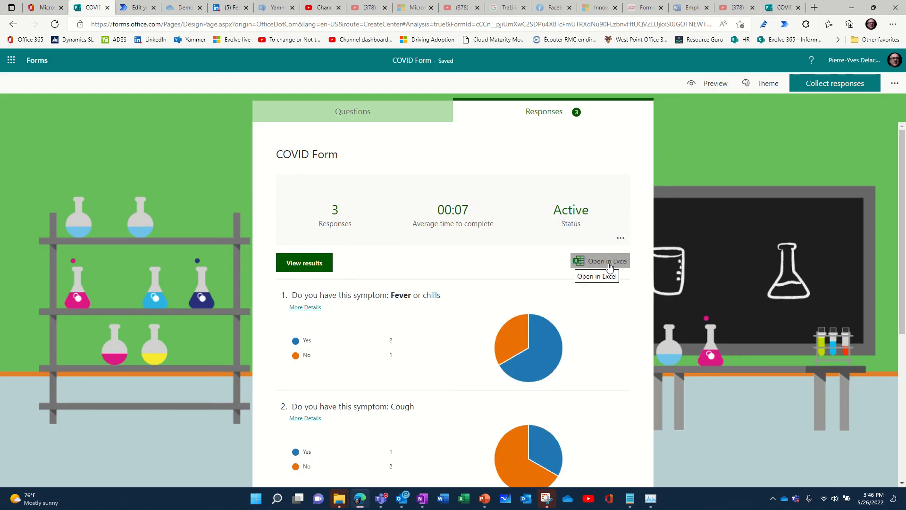
Step: Create a shareable summary link for the COVID Form responses and copy it
left_click(621, 238)
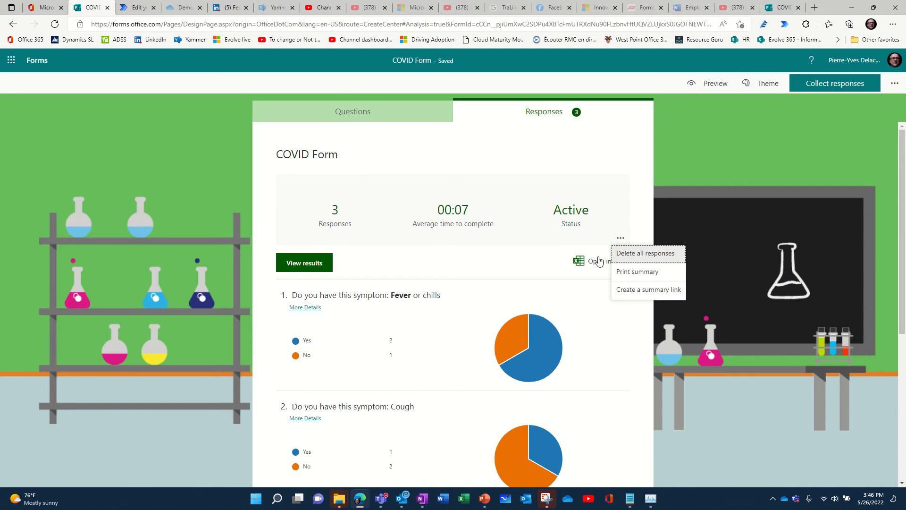
left_click(650, 291)
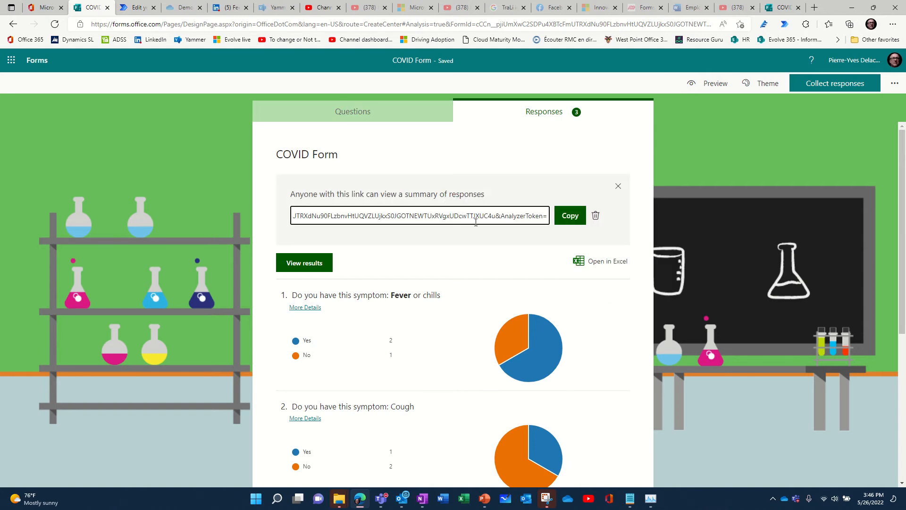
left_click(572, 217)
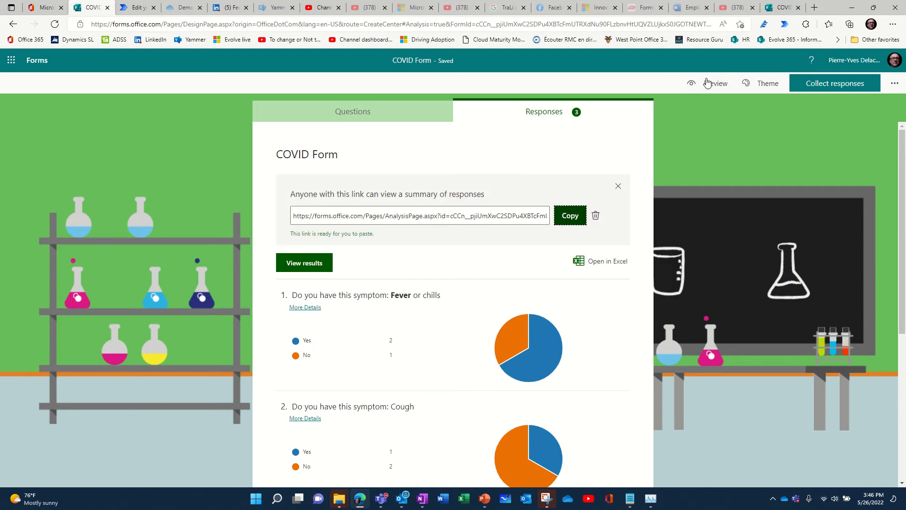
Step: Open the copied response summary link in a new browser tab to view the shared results
left_click(814, 7)
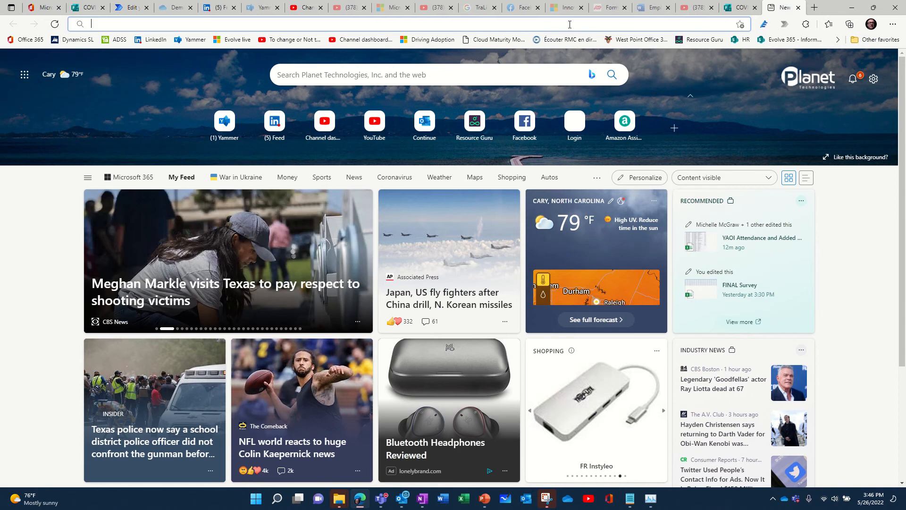
key("ctrl+v")
key("Return")
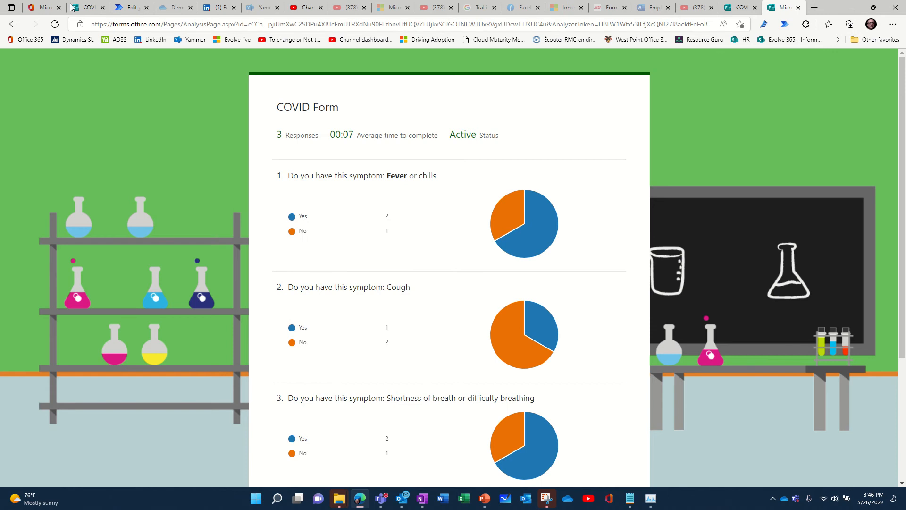
Step: Return to the COVID Form design page and delete the shared response summary link
left_click(87, 7)
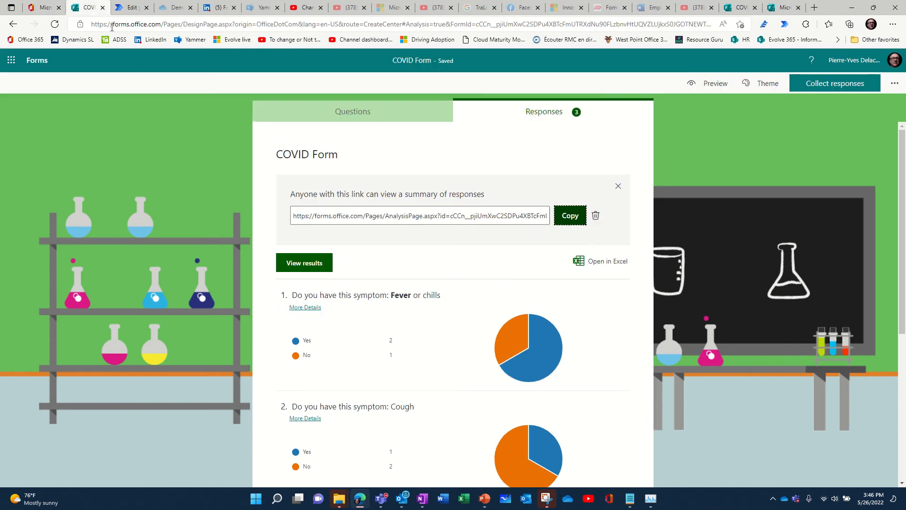
left_click(596, 215)
left_click(568, 227)
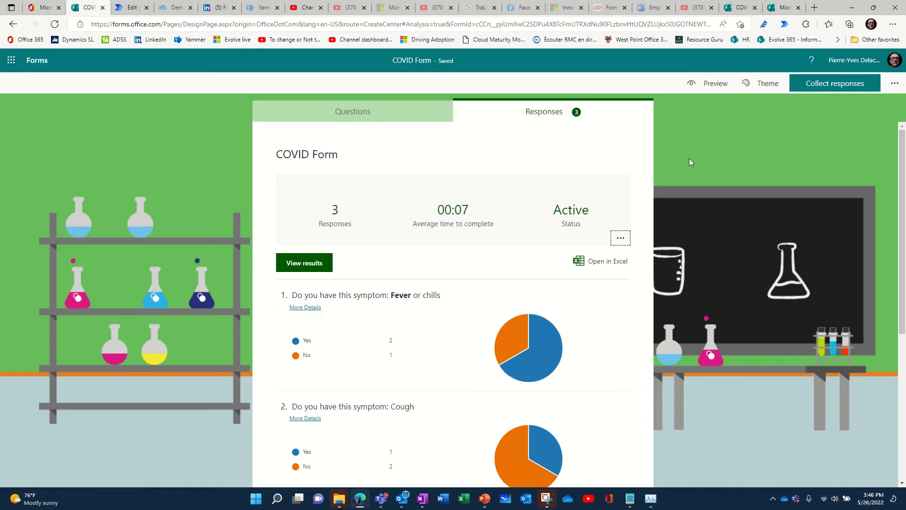
Step: Reload the shared summary page to check whether the deleted link still gives access, and close that tab
left_click(783, 8)
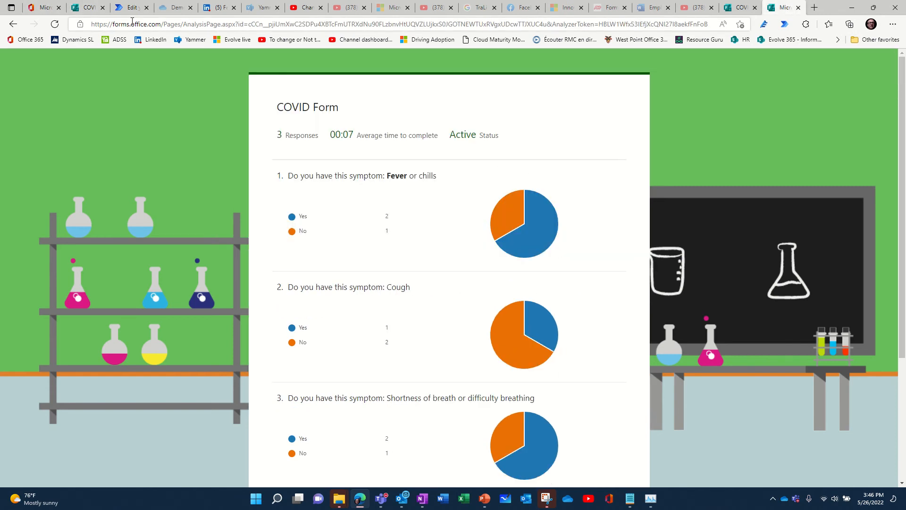
left_click(54, 24)
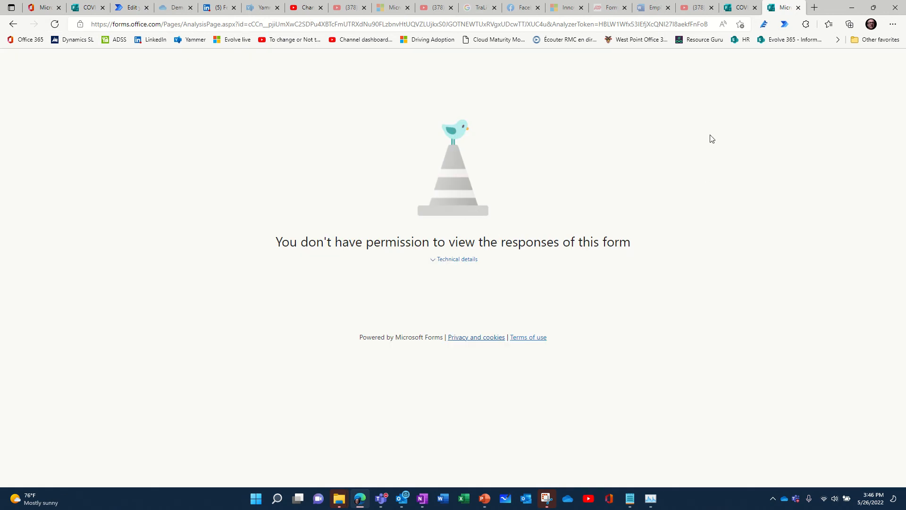
left_click(799, 7)
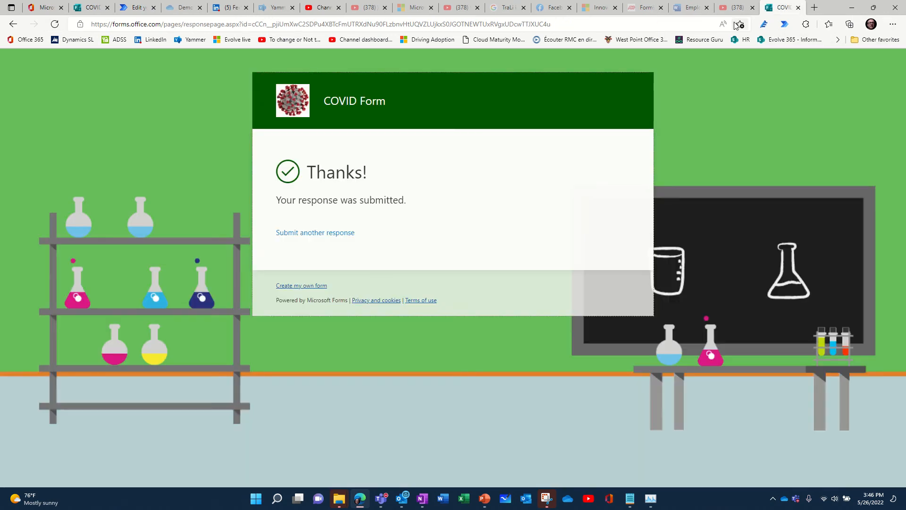
Step: Export the COVID Form responses to Excel, and open COVID Form(1-3).xlsx to review the answers before closing it
left_click(89, 9)
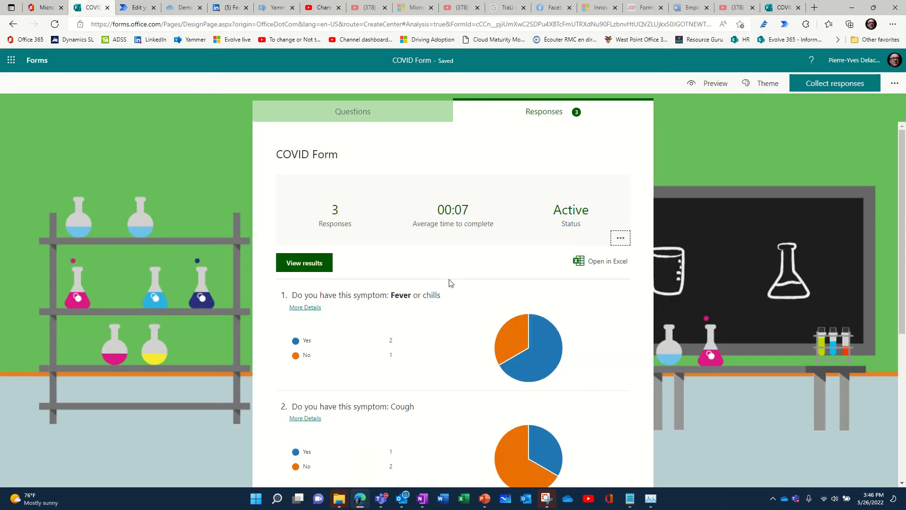
left_click(596, 263)
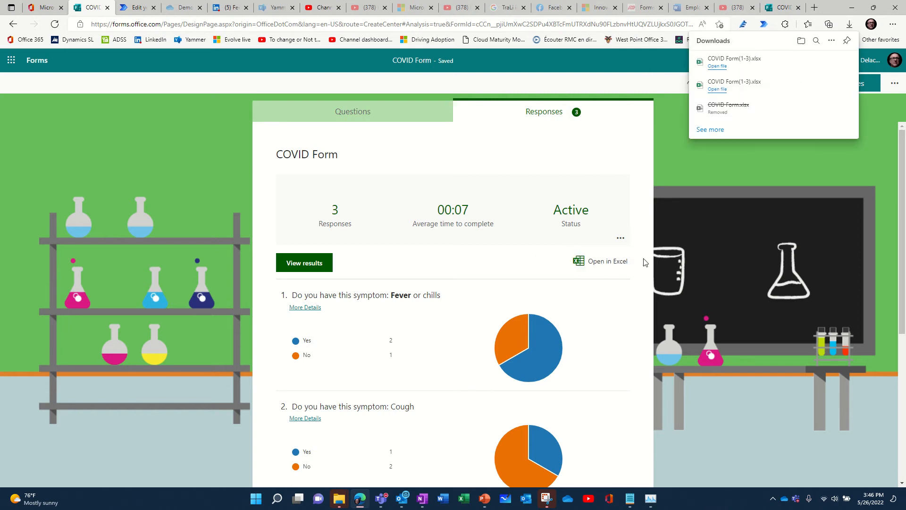
left_click(717, 67)
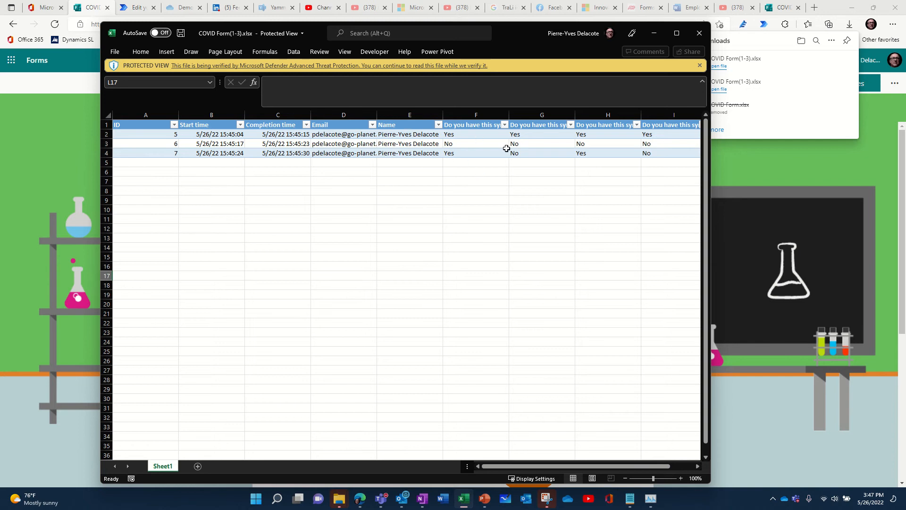
left_click(699, 36)
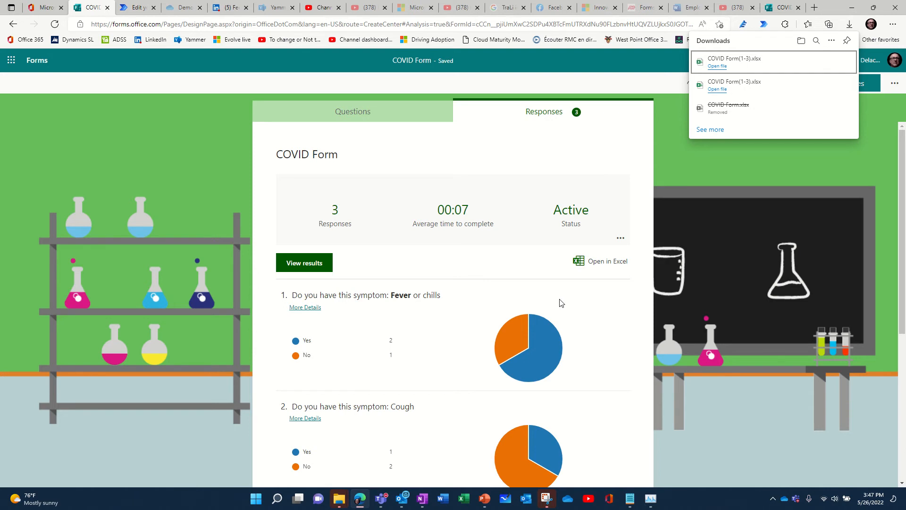
Step: Switch to Microsoft Teams and add a Lists tab to the open General channel
left_click(381, 498)
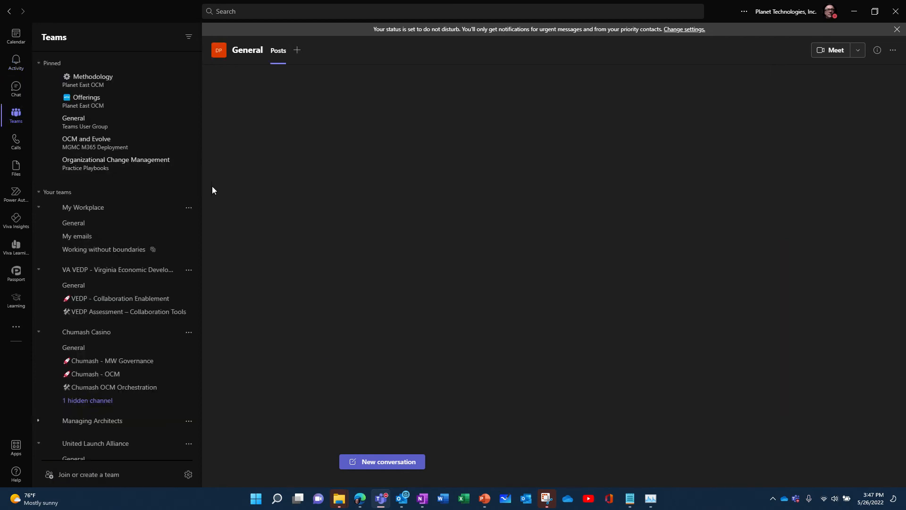
scroll(33, 282, "down", 6)
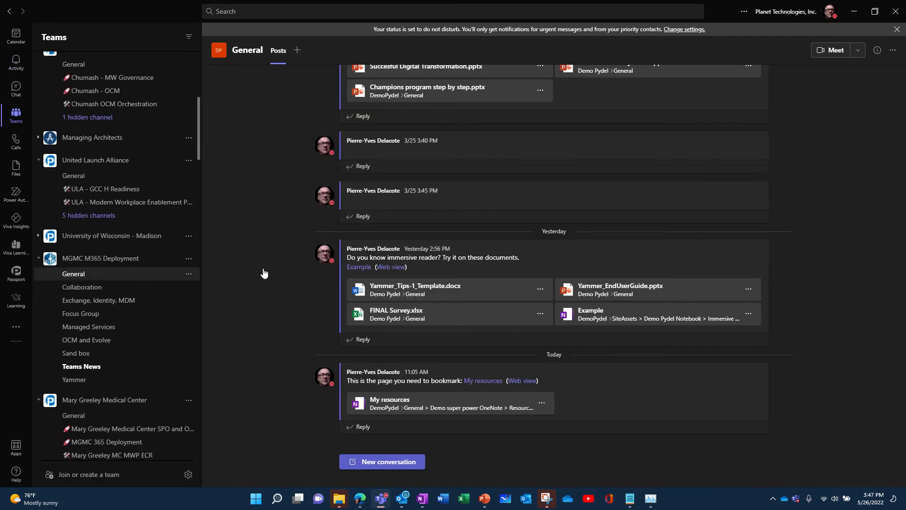
scroll(271, 148, "up", 2)
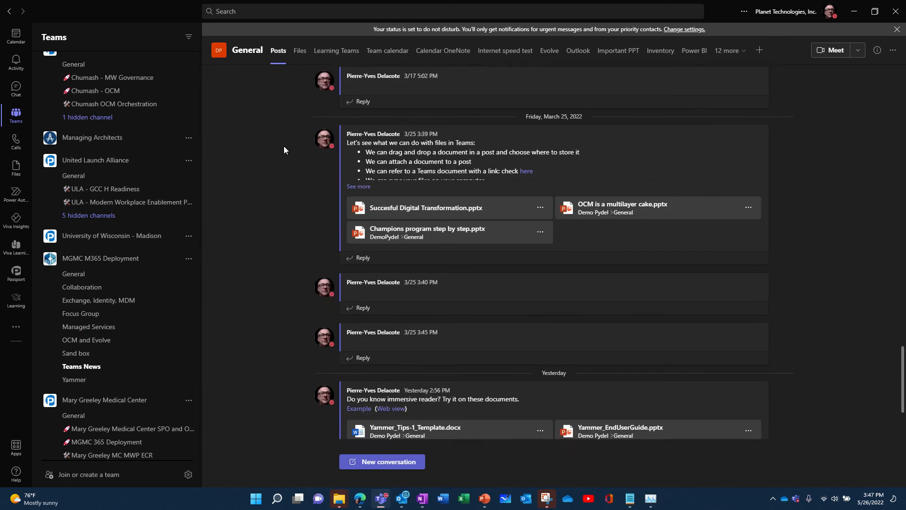
scroll(285, 149, "up", 10)
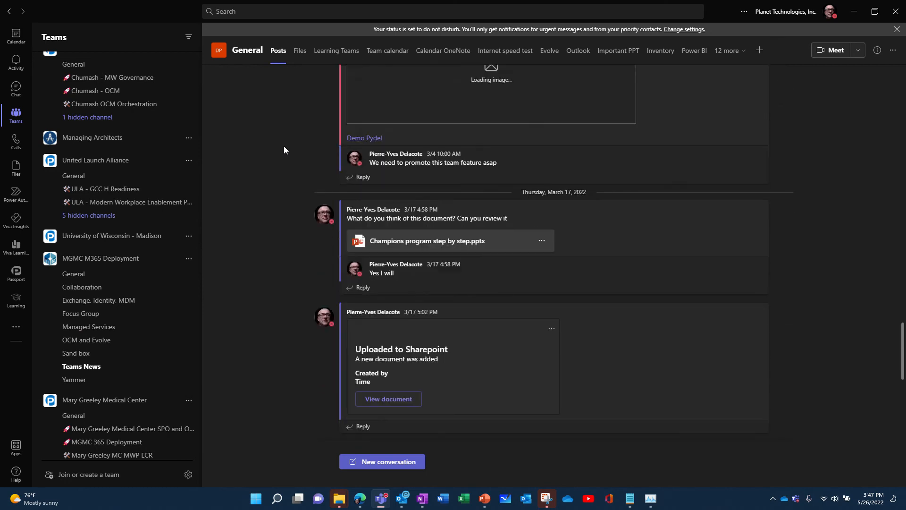
left_click(760, 51)
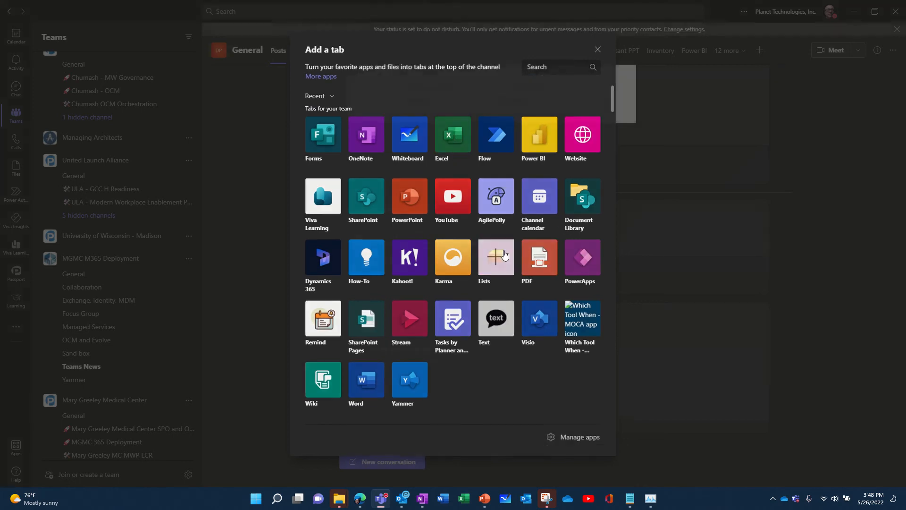
key("Escape")
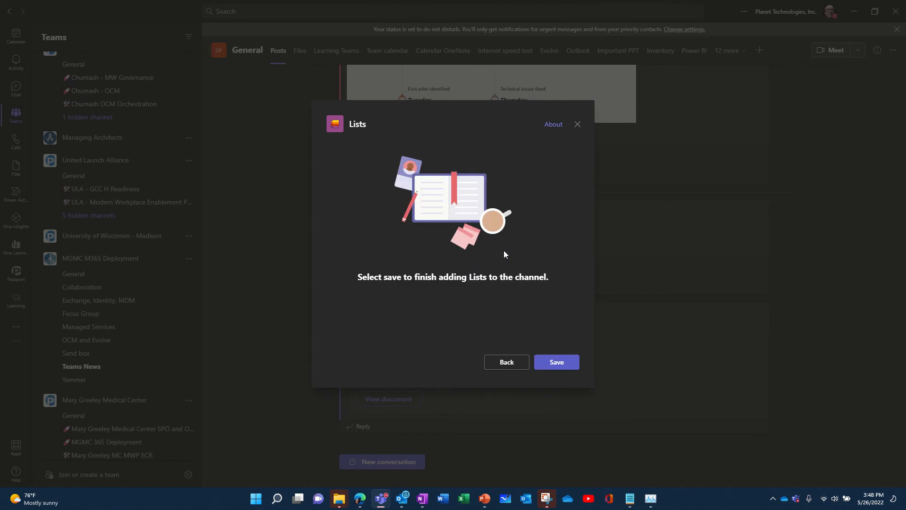
left_click(561, 363)
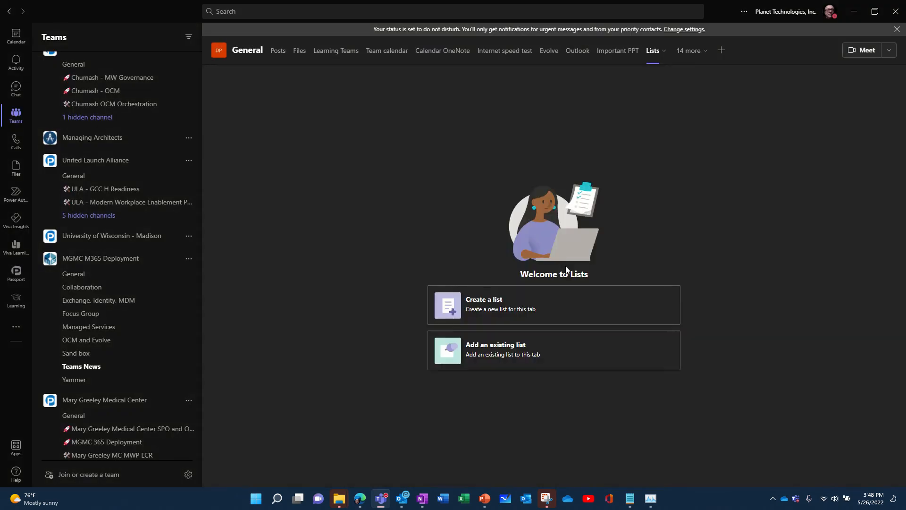
Step: Start a new list from Excel using COVID Form(1-3).xlsx from the Downloads folder
left_click(495, 306)
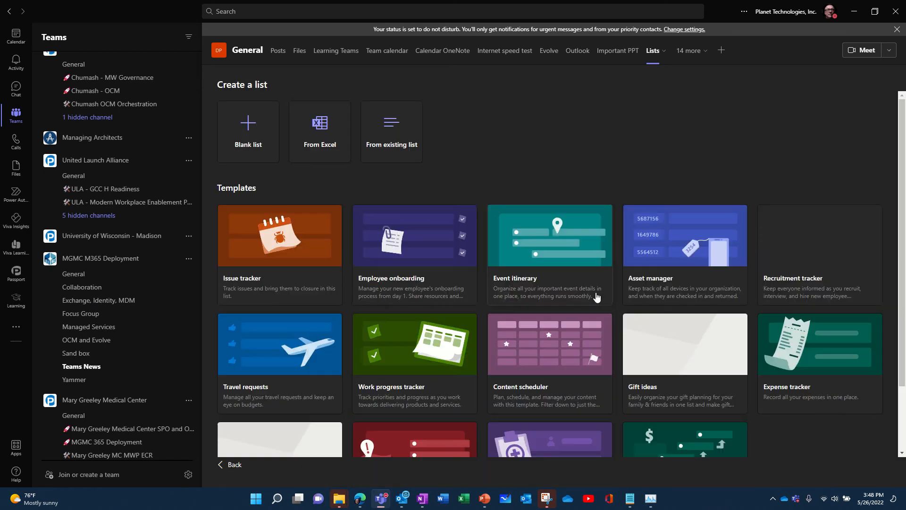
left_click(319, 126)
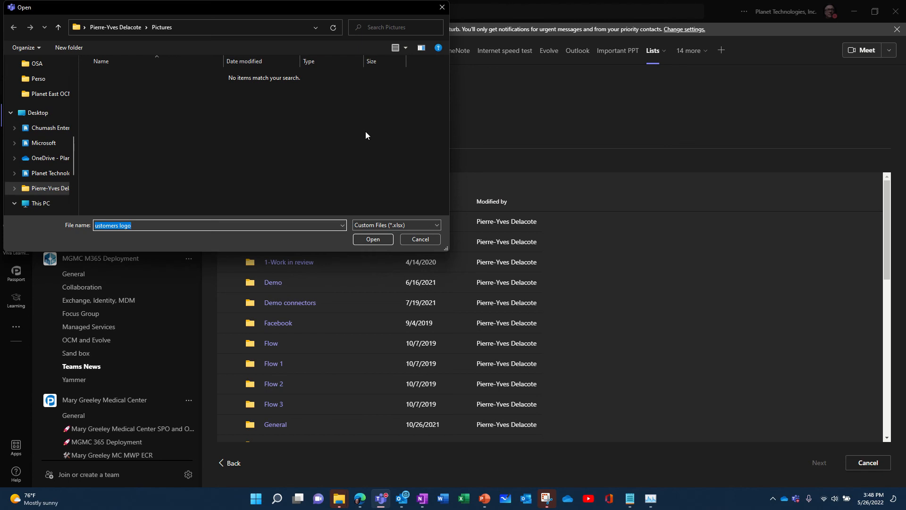
left_click_drag(73, 163, 69, 73)
left_click(50, 94)
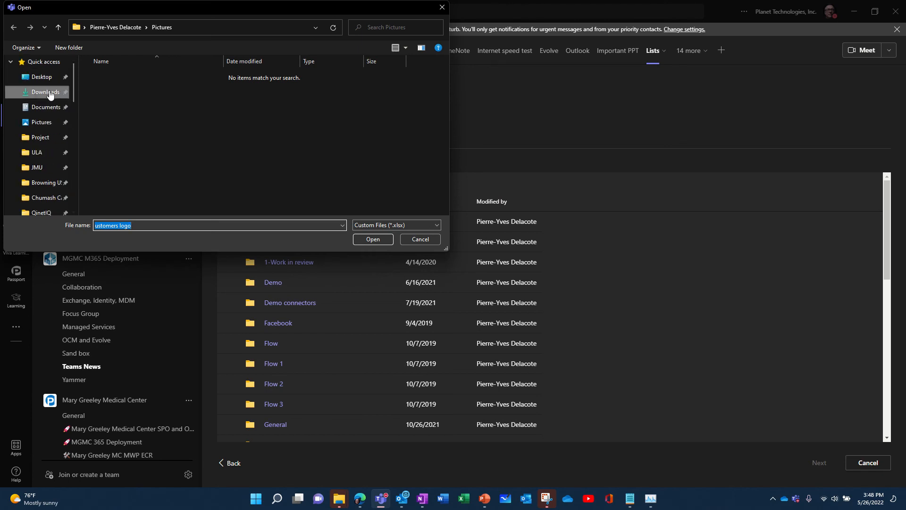
left_click(142, 89)
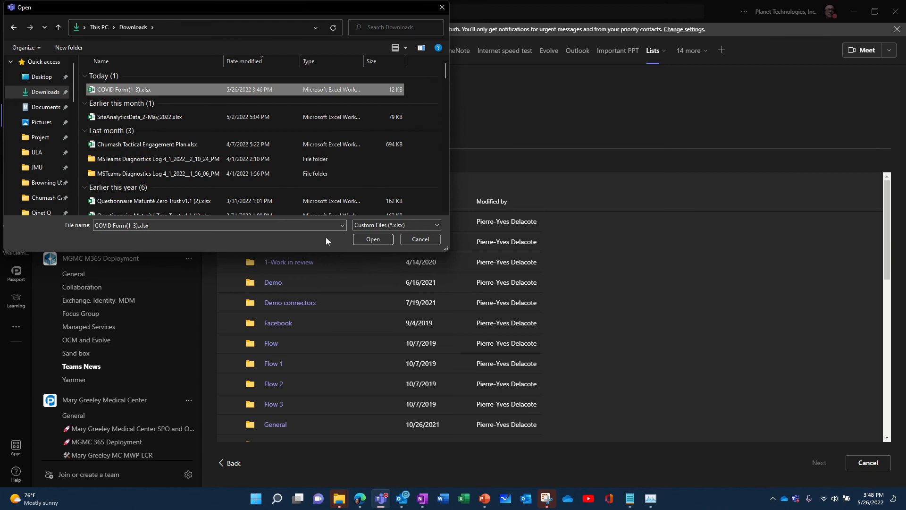
left_click(373, 239)
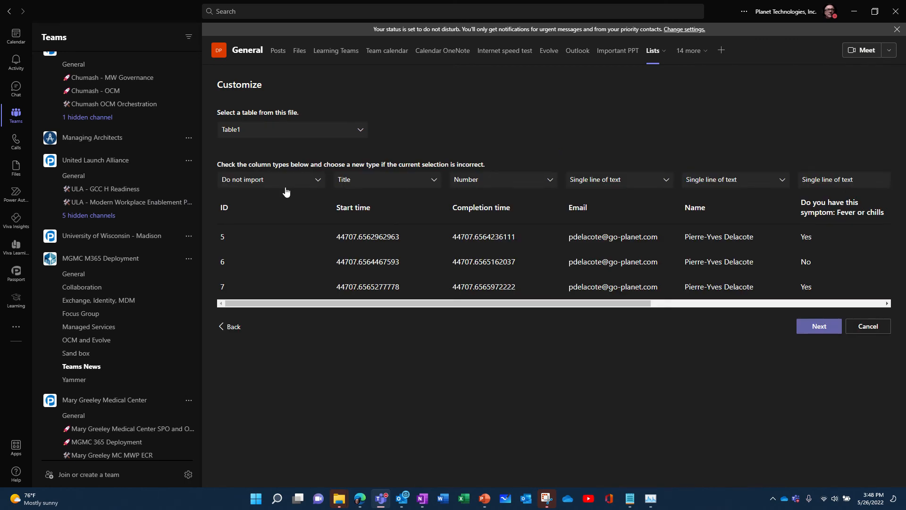
Step: Set the Completion time and Name columns to Do not import, review the remaining column types, and accept the import settings
left_click(318, 183)
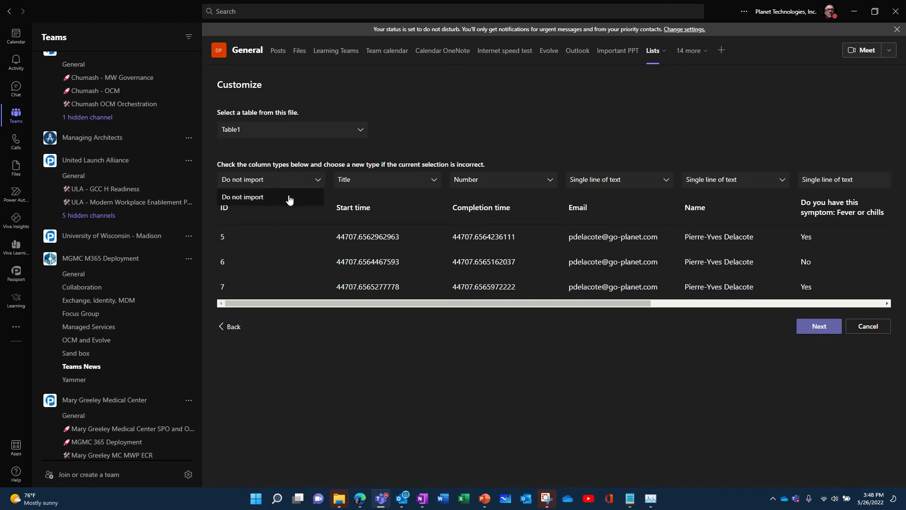
left_click(318, 182)
left_click(318, 180)
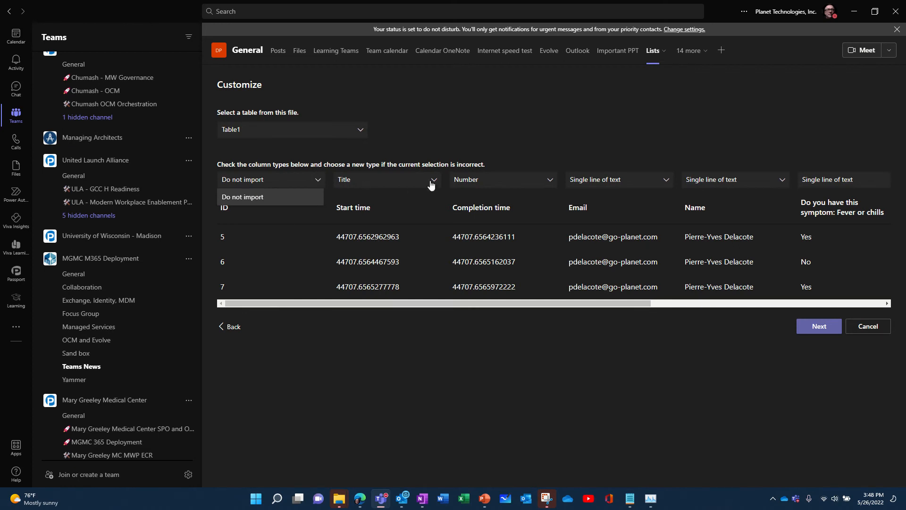
left_click(499, 140)
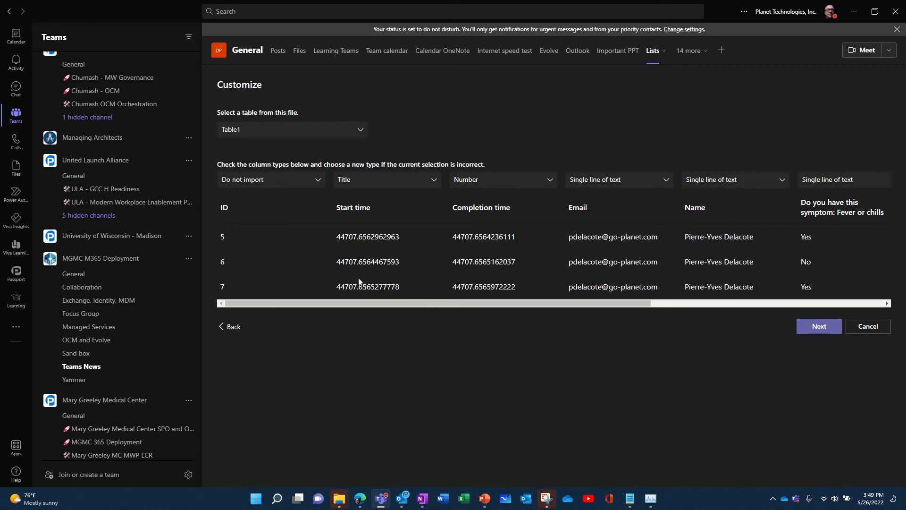
left_click(547, 181)
left_click(480, 317)
left_click(783, 183)
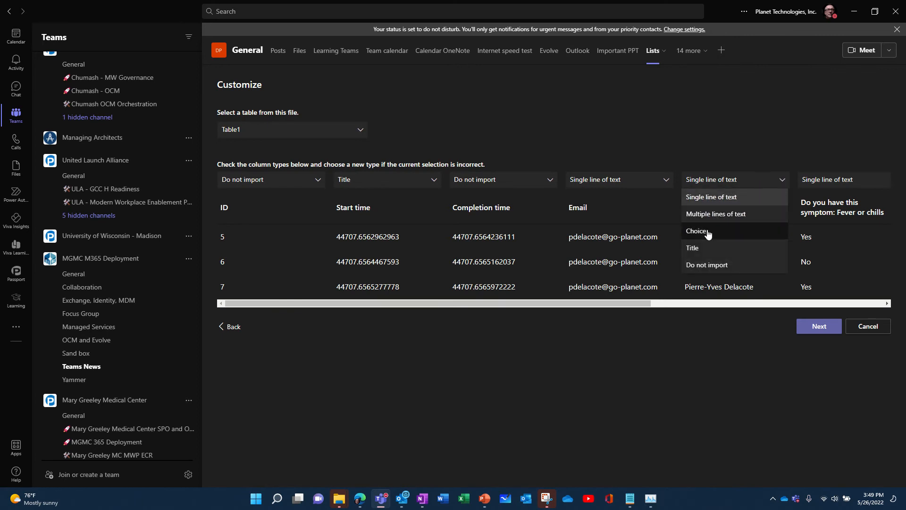
left_click(708, 266)
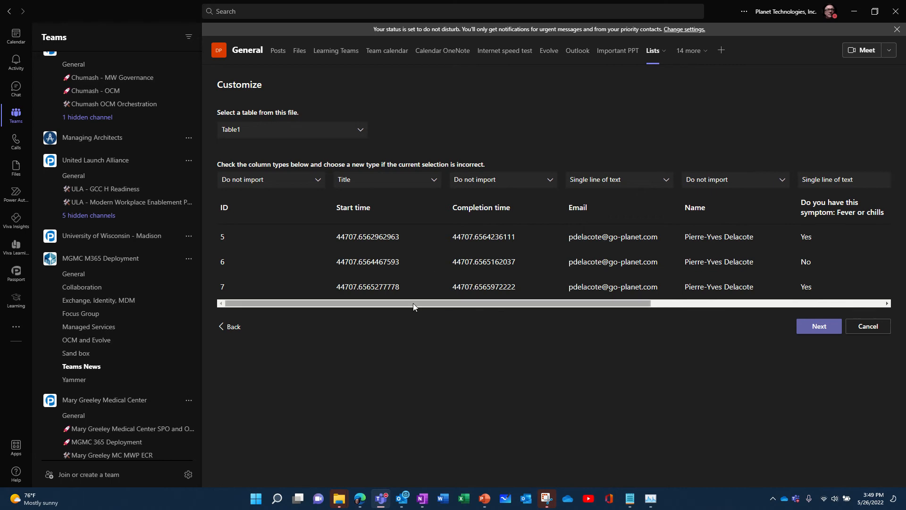
left_click_drag(413, 303, 672, 318)
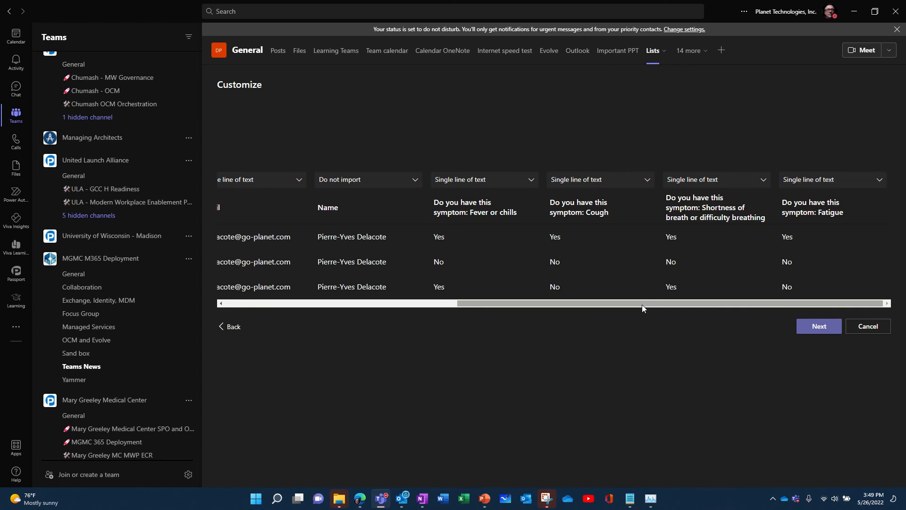
left_click_drag(639, 301, 393, 294)
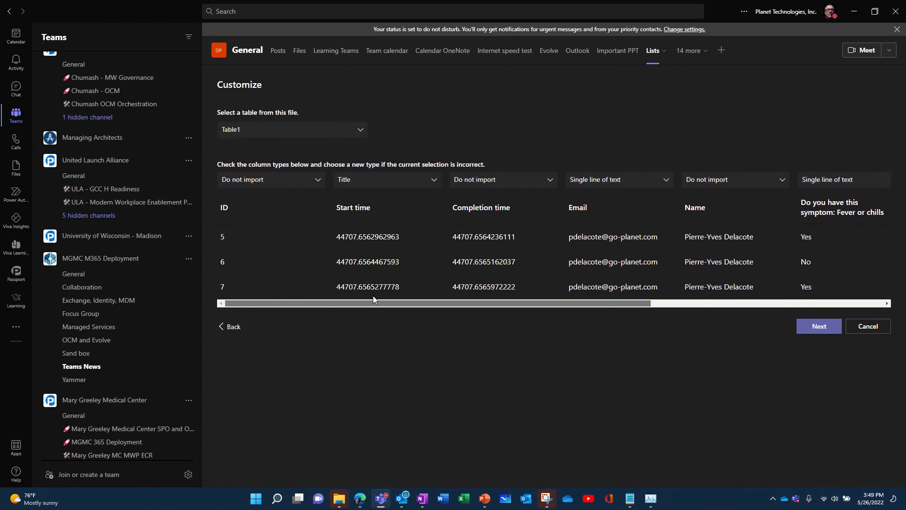
left_click(820, 326)
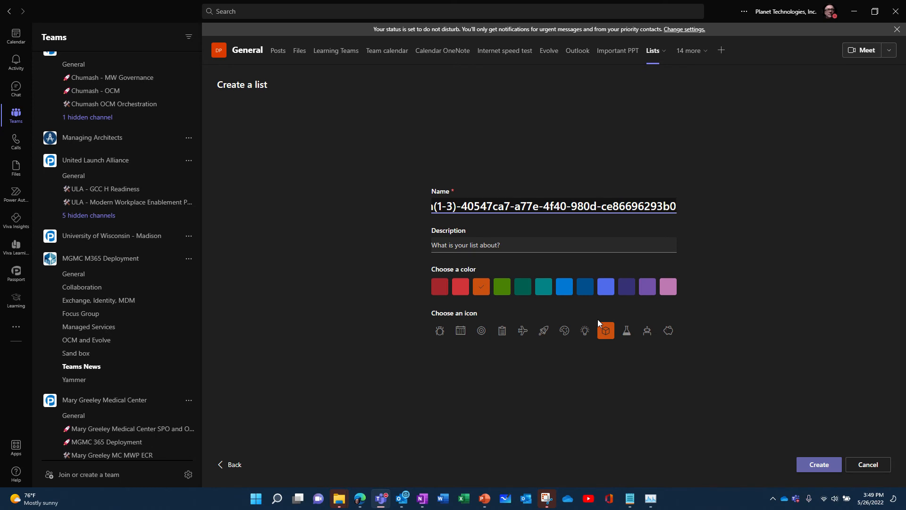
Step: Replace the suggested list name with "Covid demo form"
key("ctrl+a")
type("C")
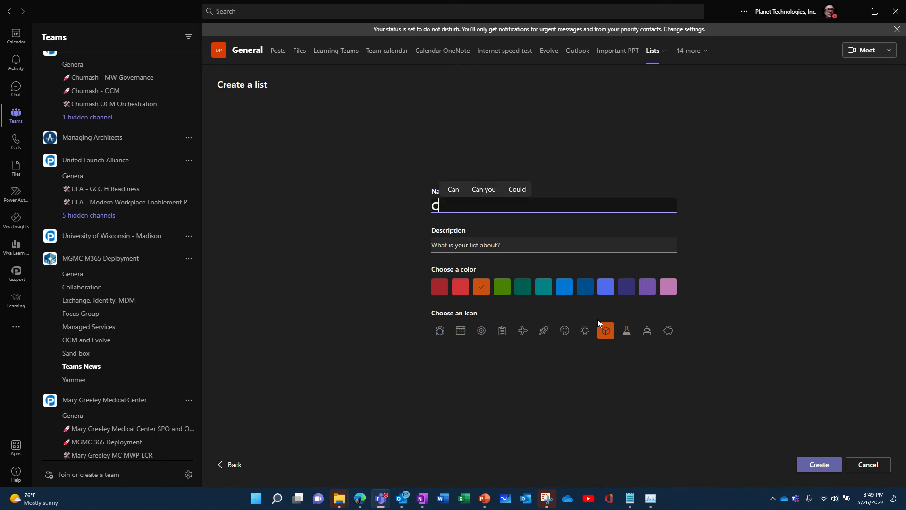
type("ovid")
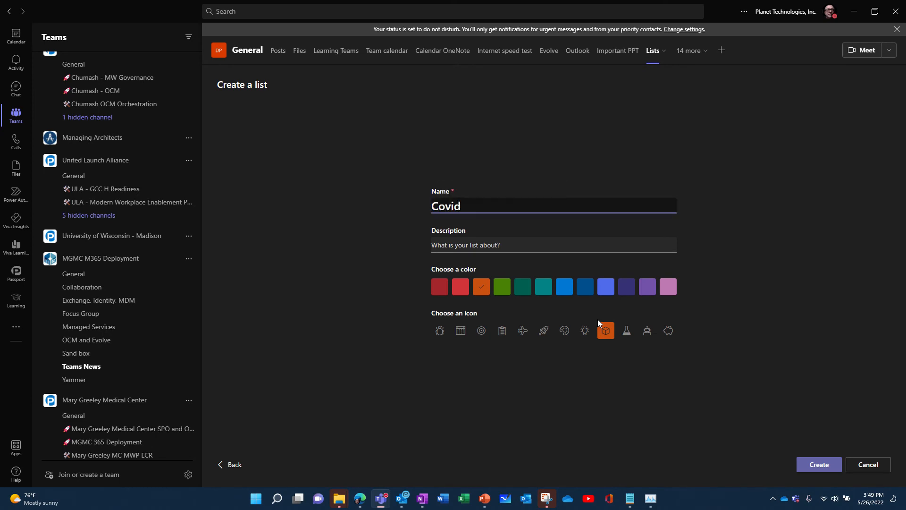
type(" demo ")
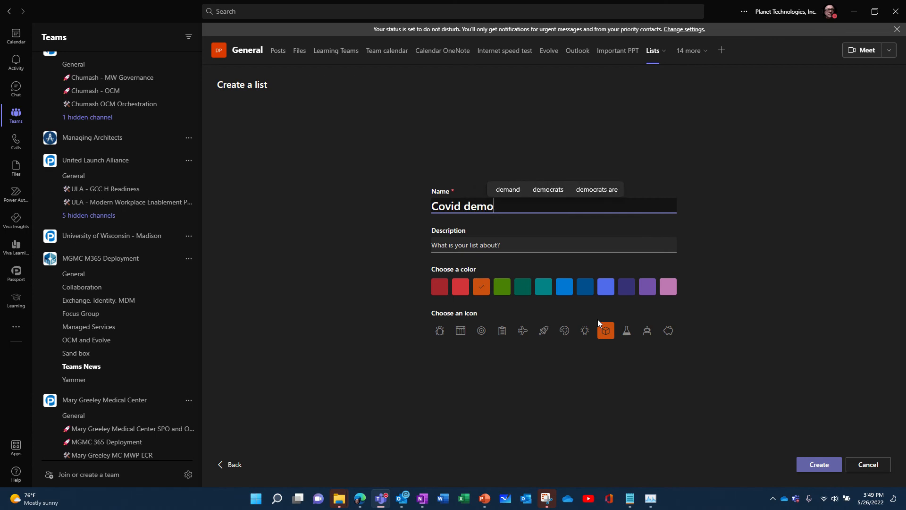
type("form")
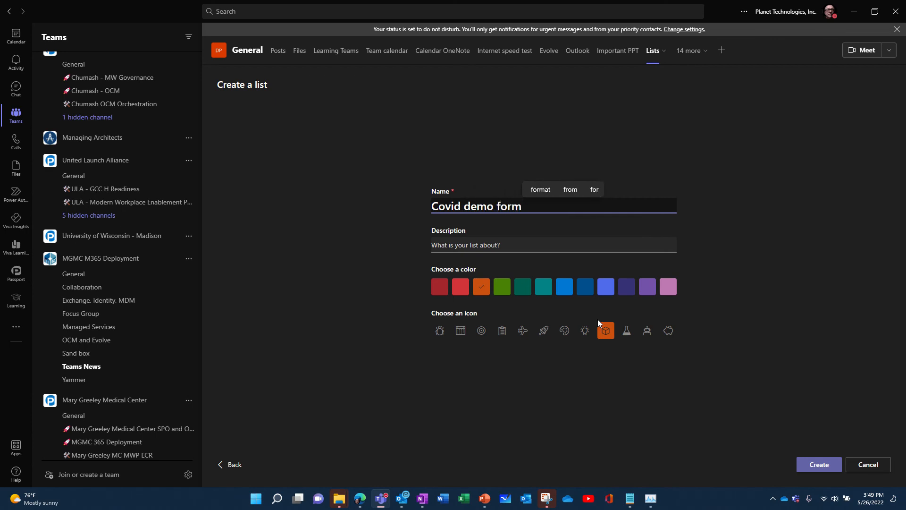
Step: Change the ending of the new list's name so it reads "Covid demo List"
key("BackSpace")
key("BackSpace")
key("BackSpace")
key("BackSpace")
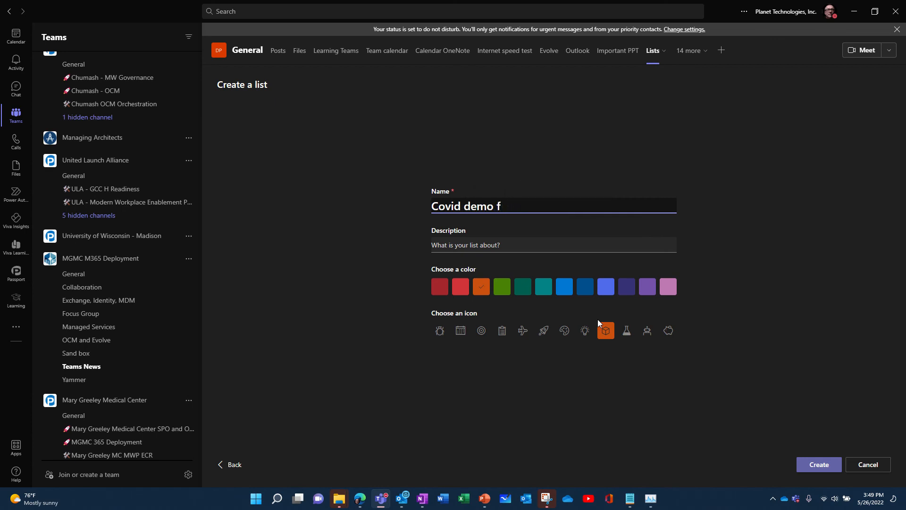
type("List")
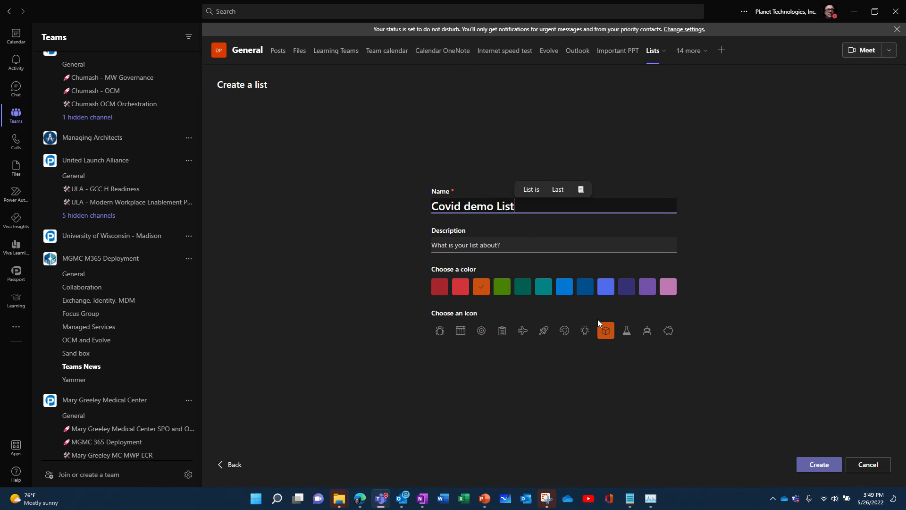
Step: Give the list the dark red color and the flask icon, and create it
left_click(439, 287)
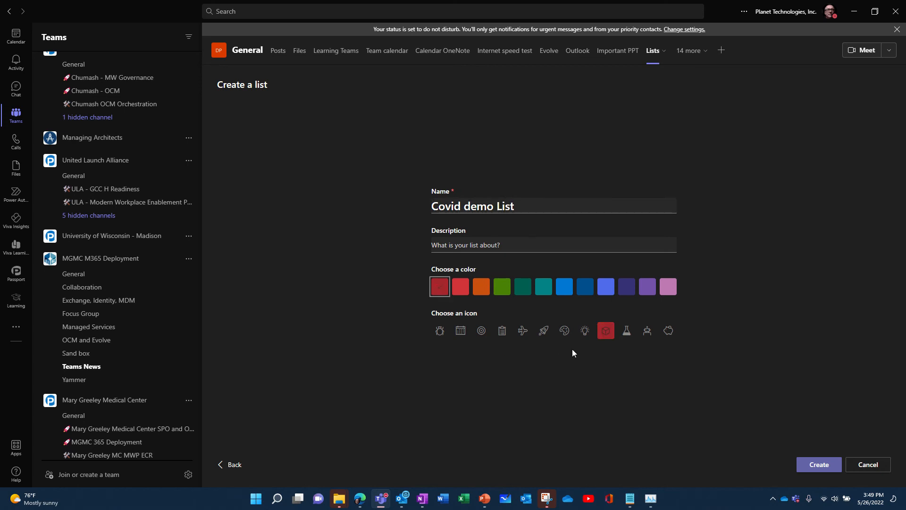
left_click(627, 331)
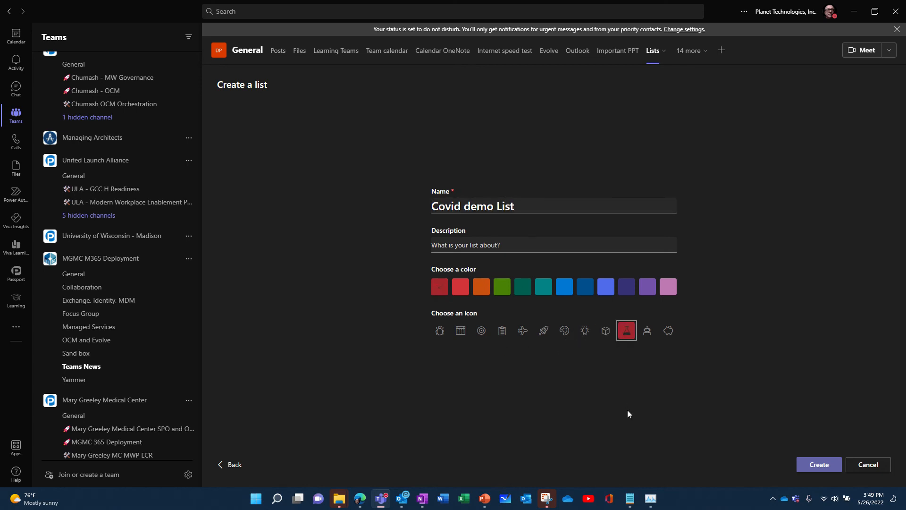
left_click(819, 465)
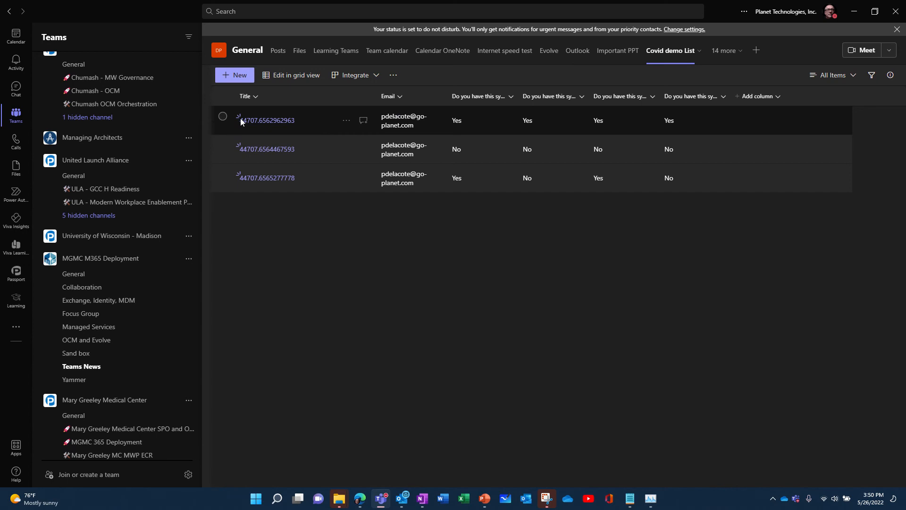
Step: Delete all three imported items from the Covid demo List
left_click(225, 120)
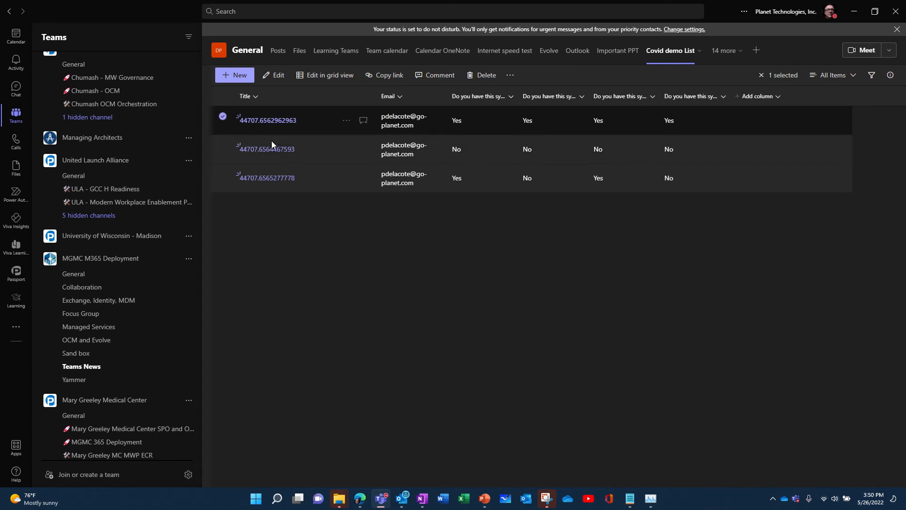
left_click(222, 146)
left_click(224, 176)
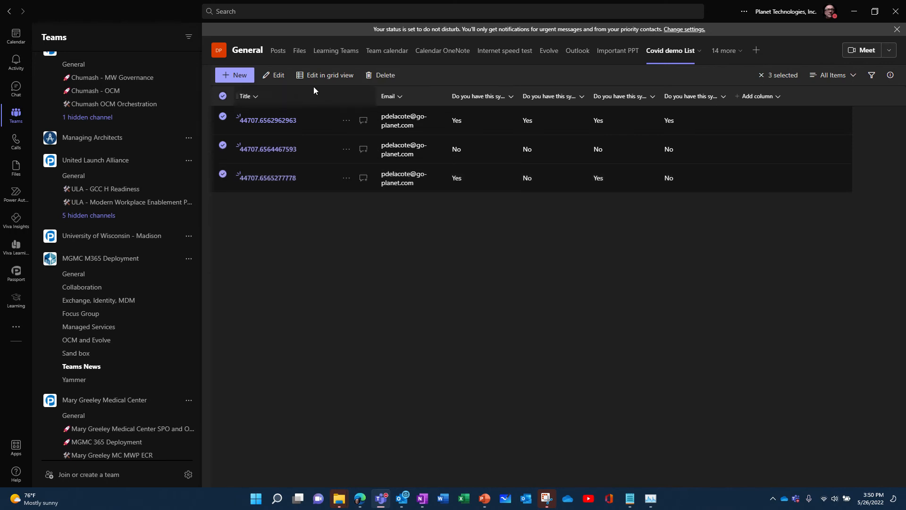
left_click(387, 77)
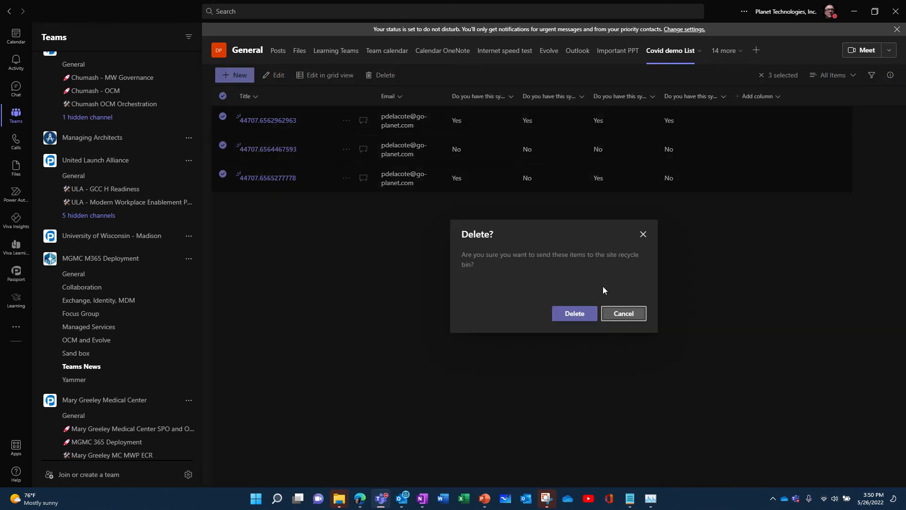
left_click(573, 313)
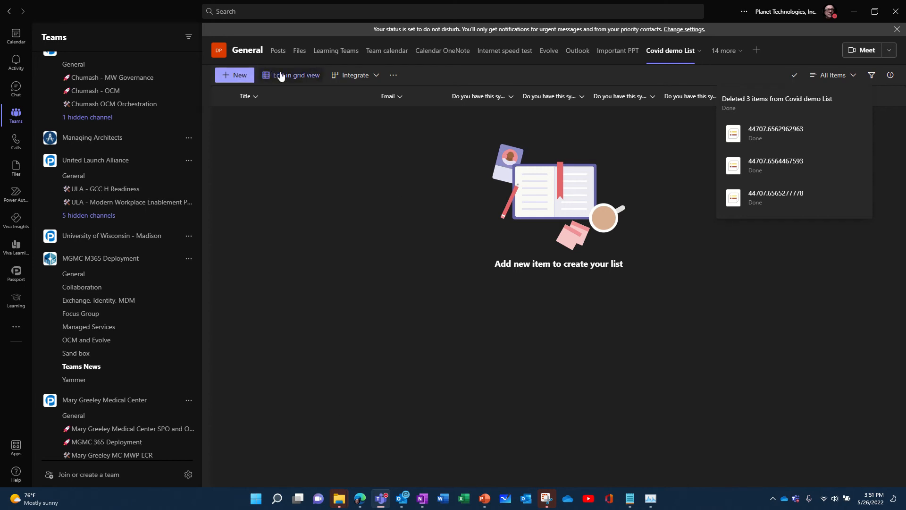
Step: Open the General channel's files in SharePoint and go to the Covid demo List through the site contents
left_click(299, 52)
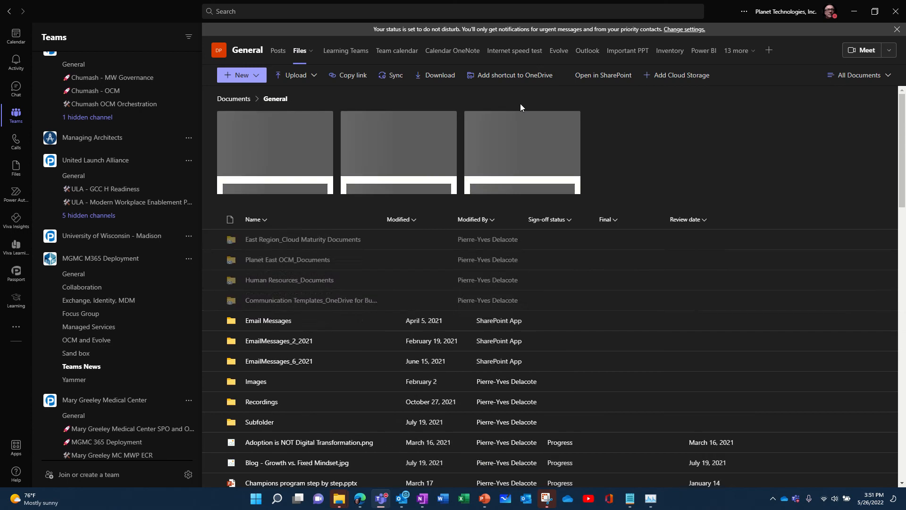
left_click(611, 76)
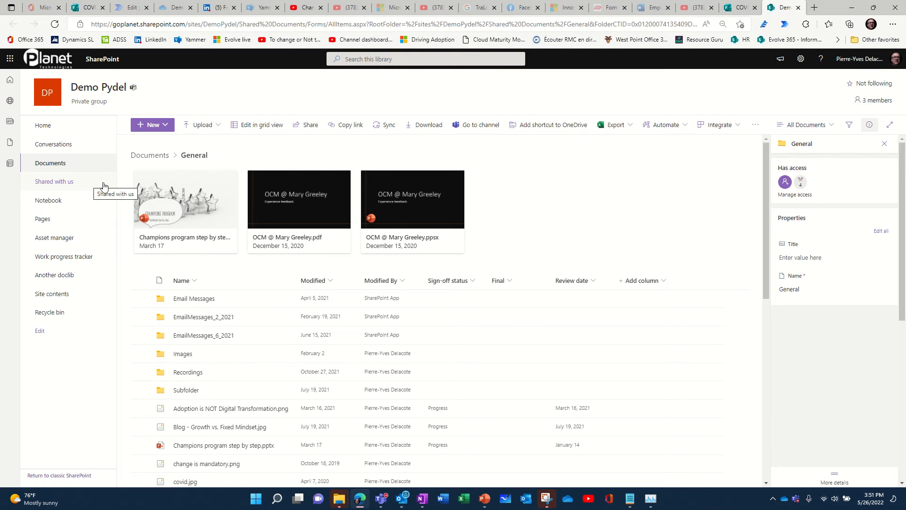
left_click(63, 295)
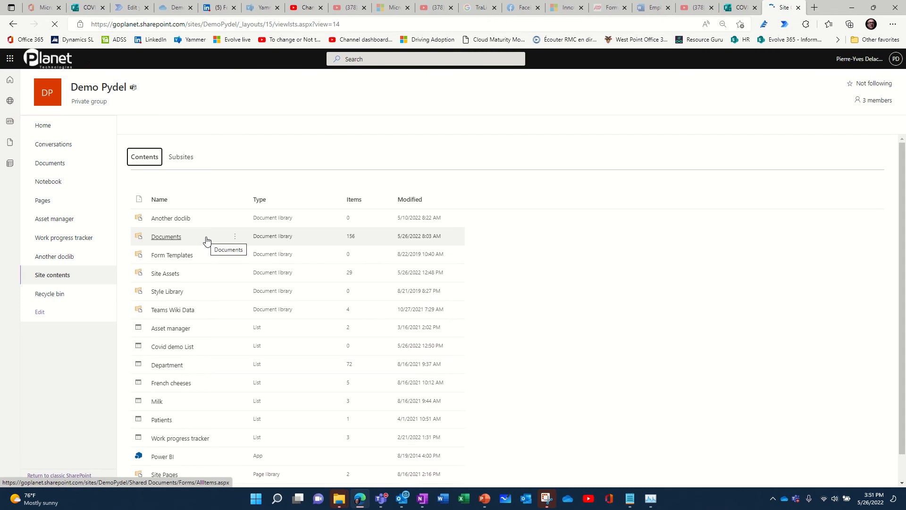
scroll(236, 248, "down", 1)
scroll(236, 248, "down", 1)
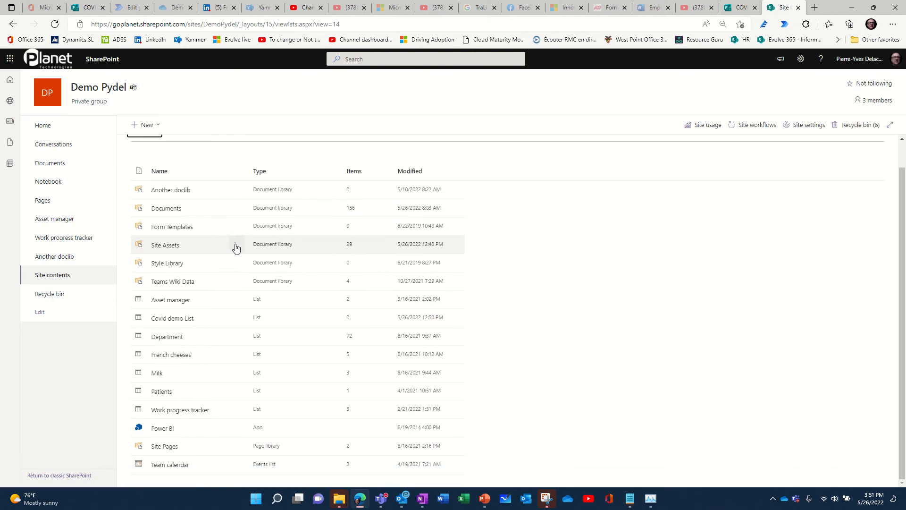
left_click(178, 318)
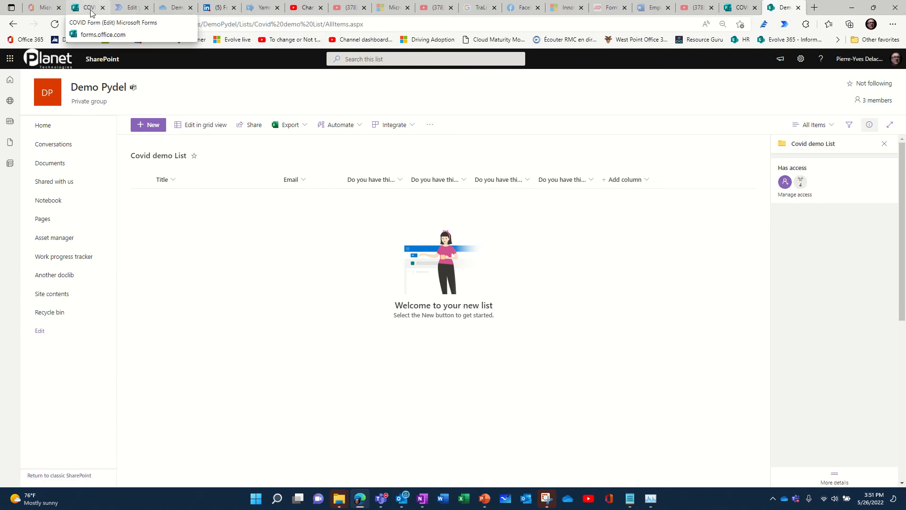
Step: Switch to Power Automate, search the templates for "forms sharepoint" and start a flow from "Record form responses in SharePoint"
left_click(130, 8)
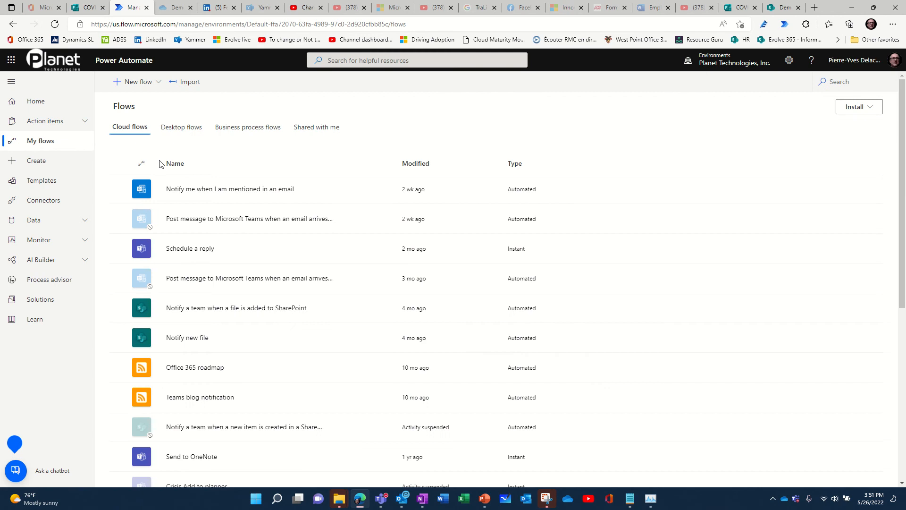
left_click(41, 182)
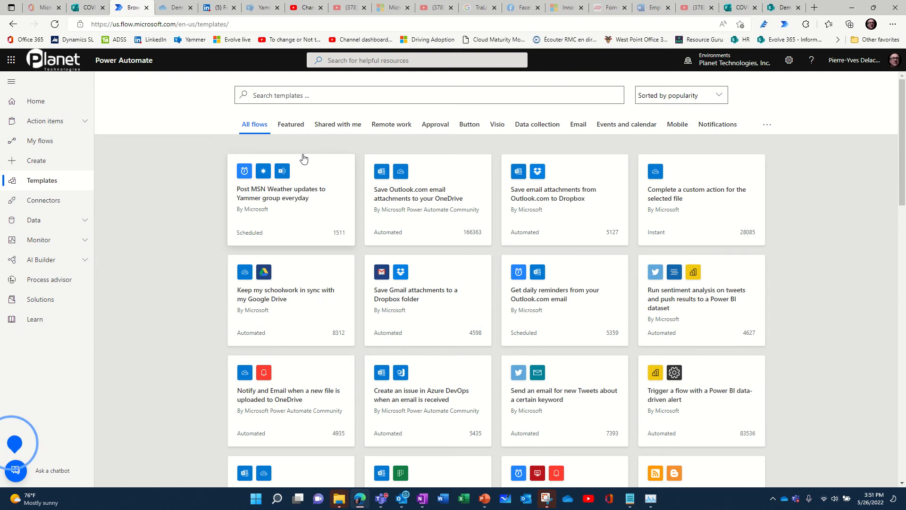
left_click(305, 93)
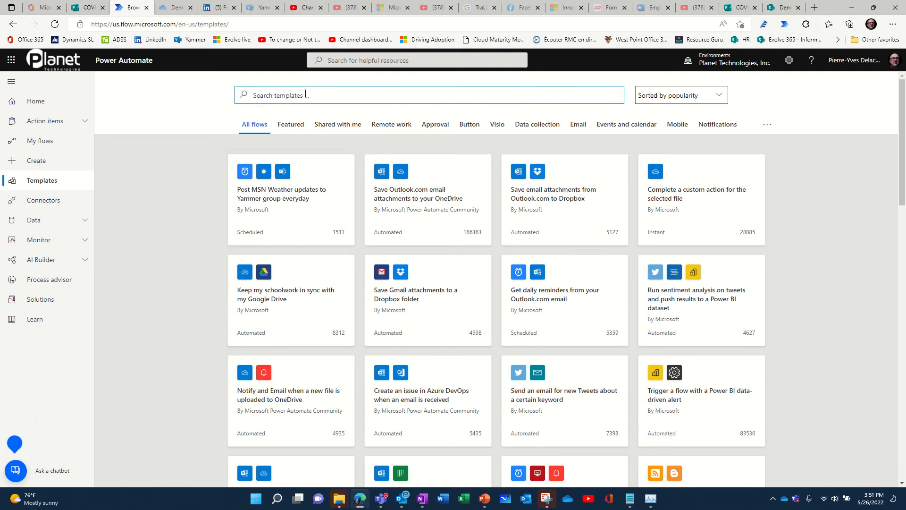
type("forms sharepoint")
key("Return")
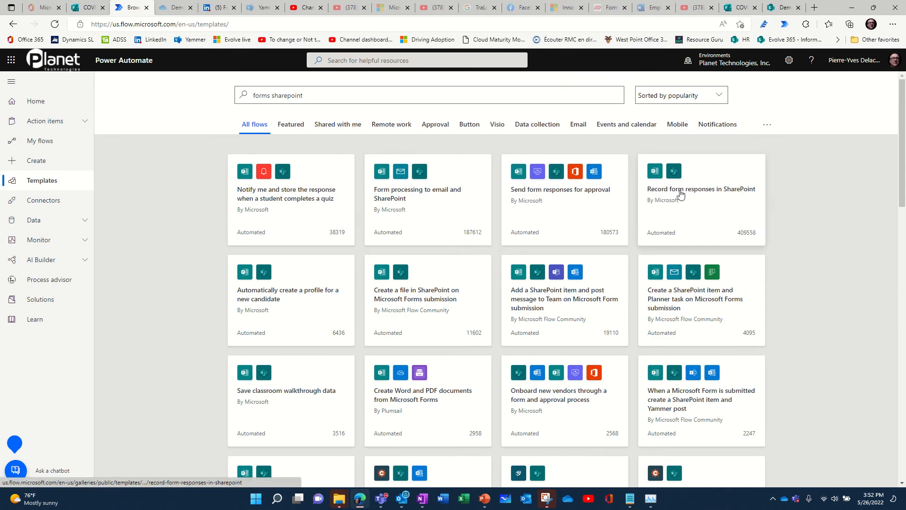
left_click(708, 198)
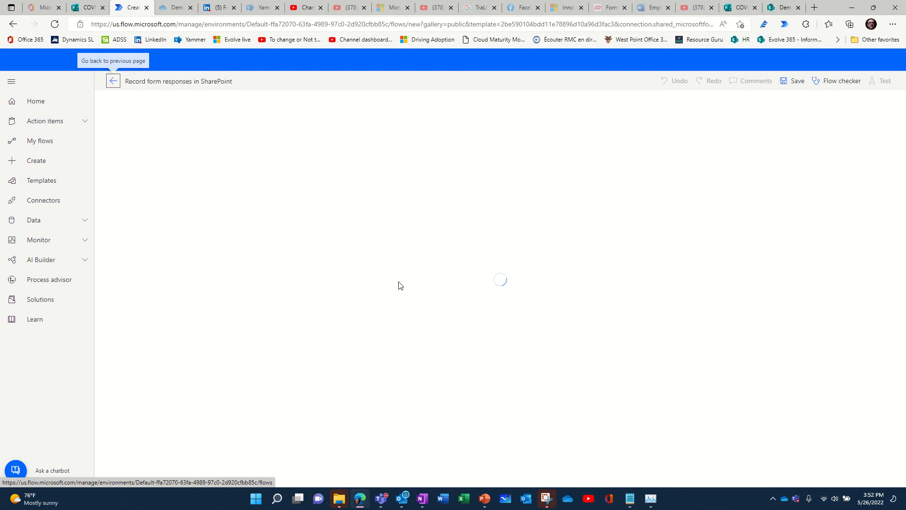
Step: Rename the flow as "Record form COVID responses in SharePoint"
left_click(147, 82)
left_click(156, 81)
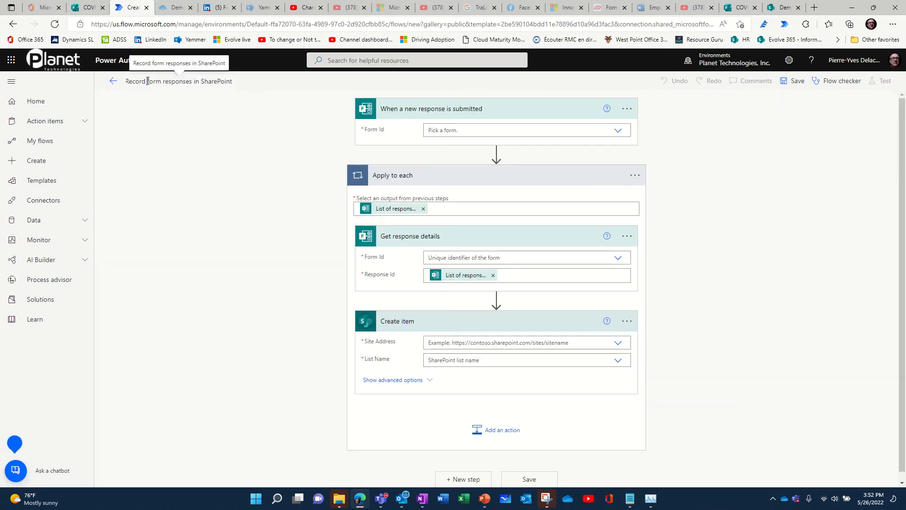
left_click(162, 81)
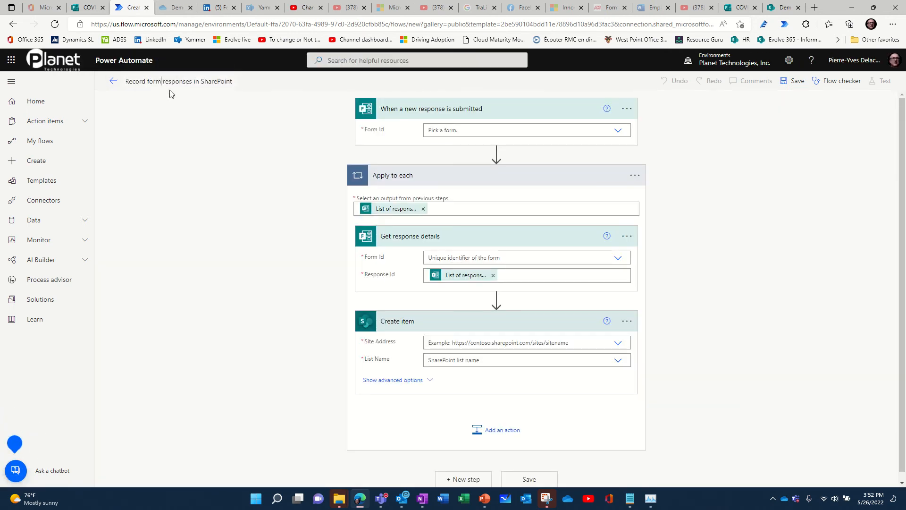
type("COVID")
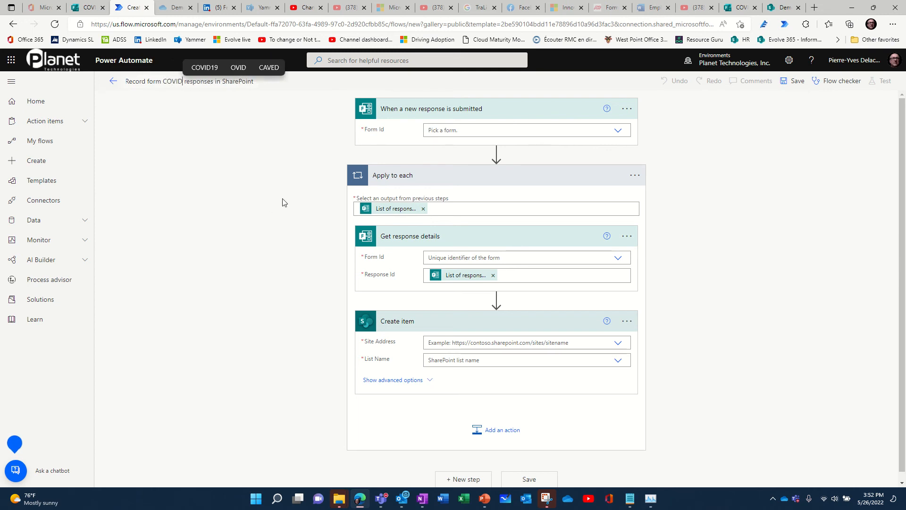
Step: Set the form to COVID Form in both the new-response trigger and the Get response details action
left_click(619, 132)
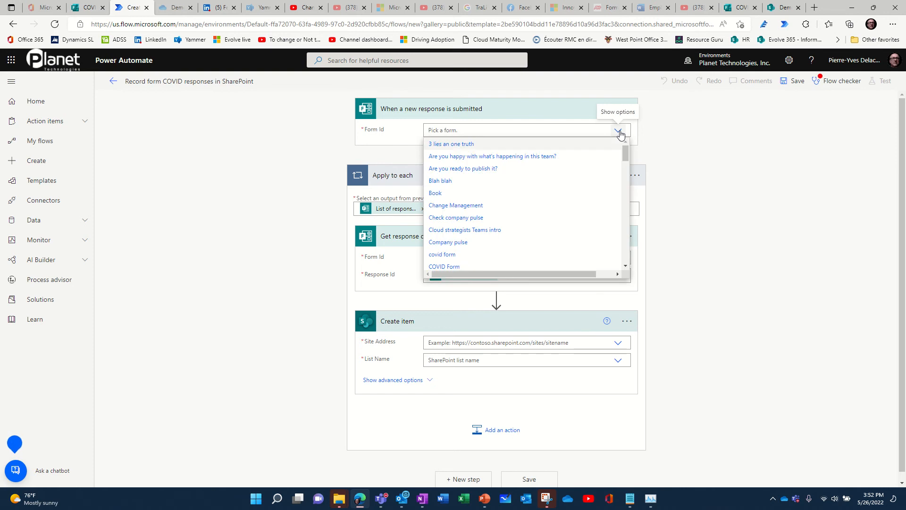
scroll(572, 220, "down", 2)
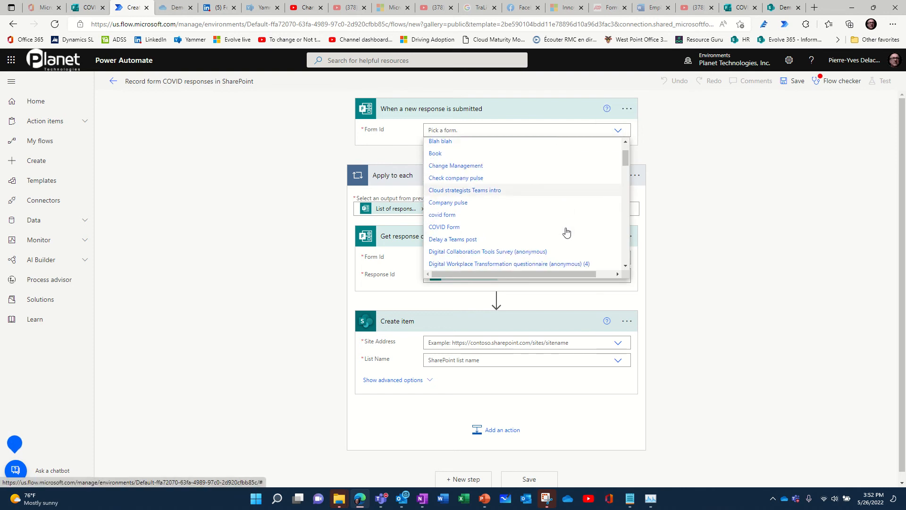
left_click(462, 229)
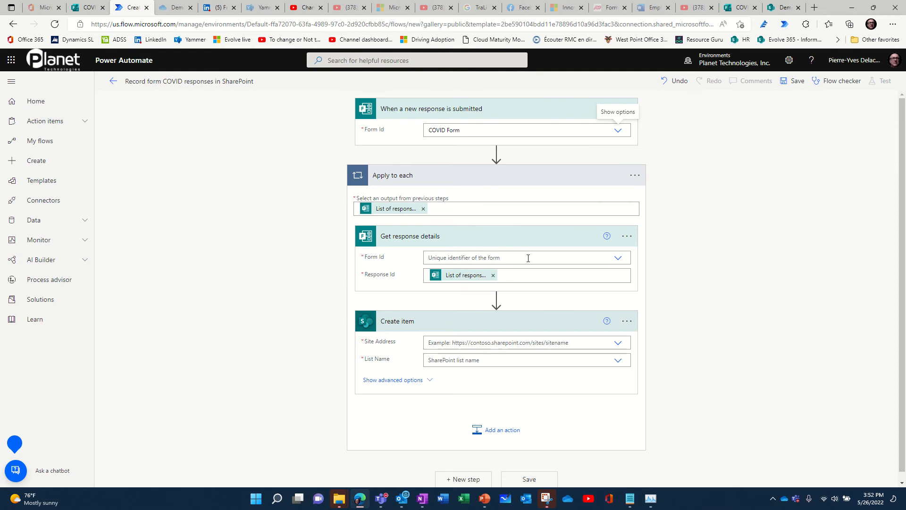
left_click(612, 259)
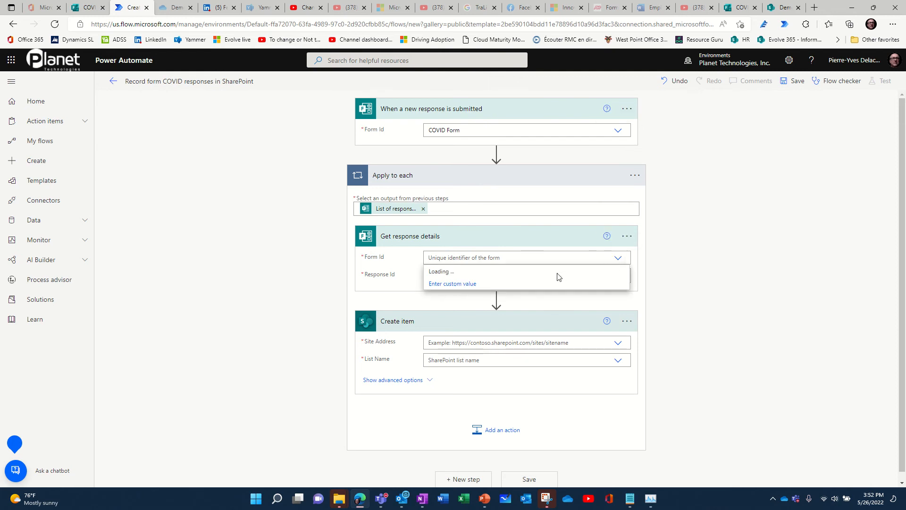
scroll(472, 355, "down", 1)
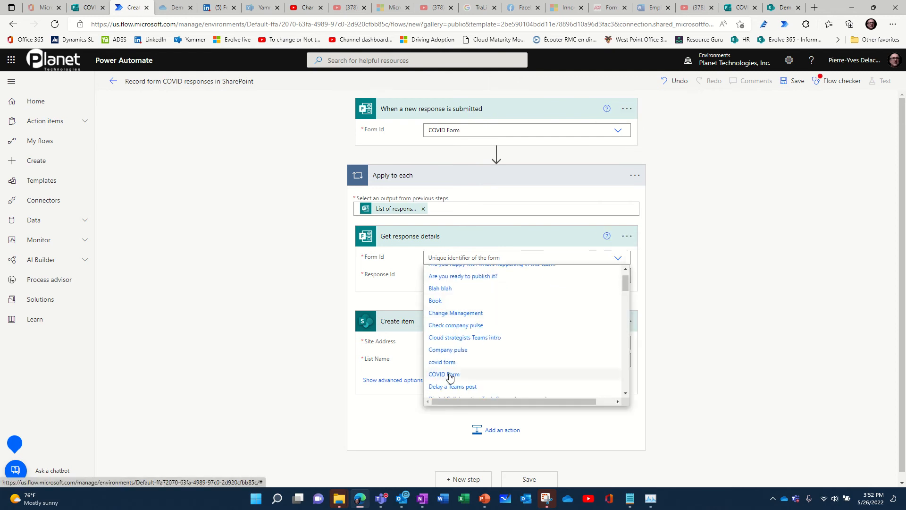
left_click(472, 372)
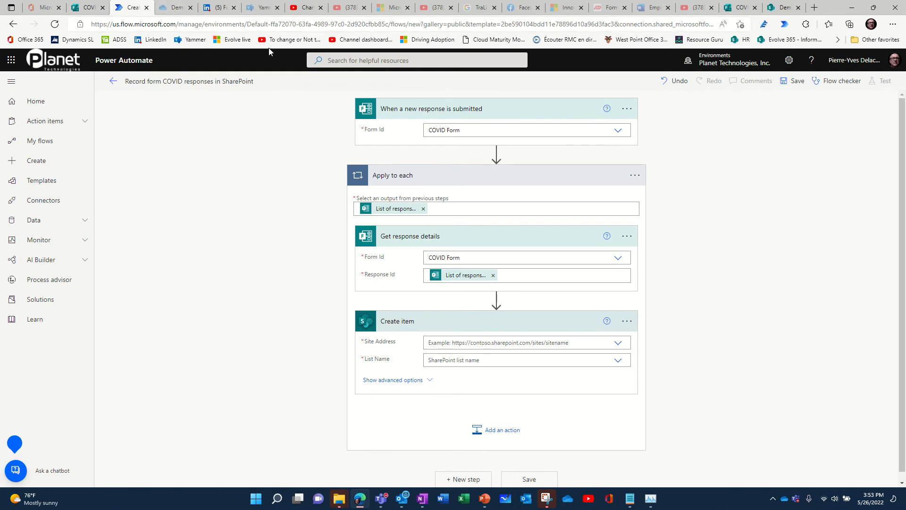
Step: Select the Covid demo List's web address without its AllItems.aspx ending in SharePoint and return to the flow
left_click(780, 8)
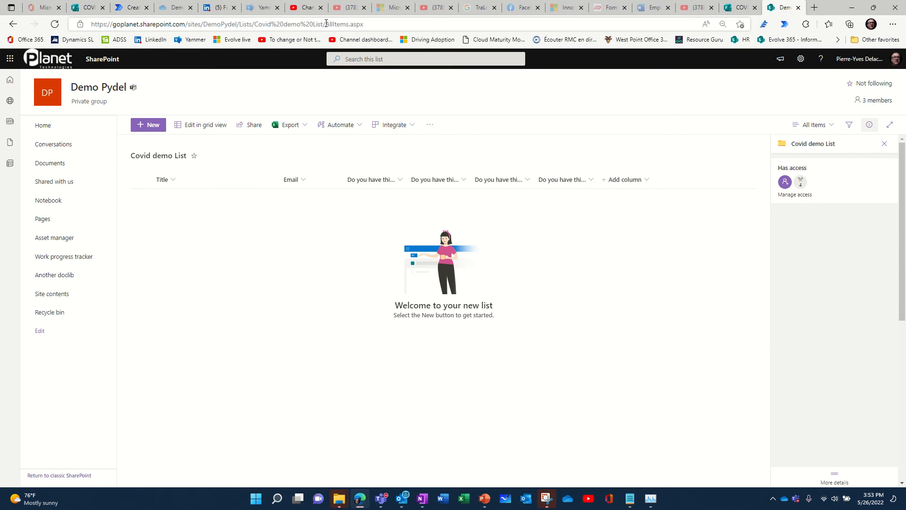
left_click_drag(326, 23, 59, 18)
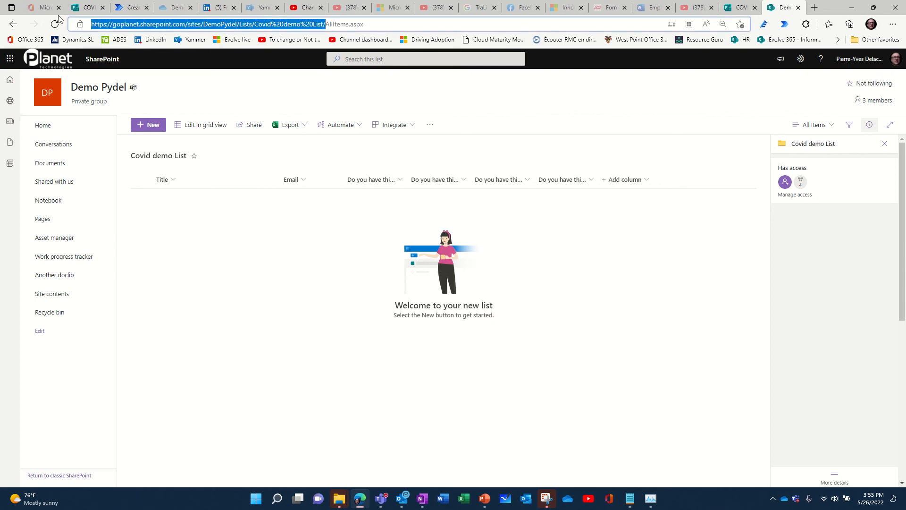
left_click(130, 8)
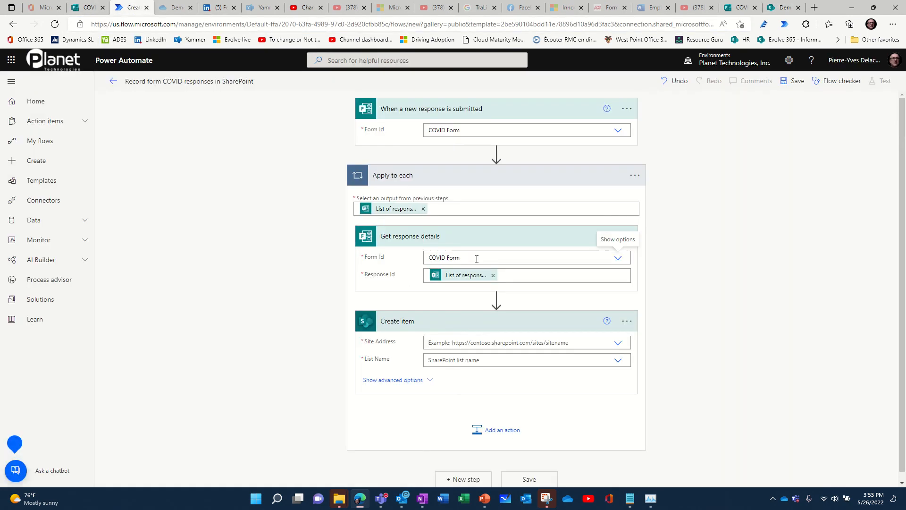
Step: Set the Create item action's site address to the Demo Pydel site
left_click(493, 344)
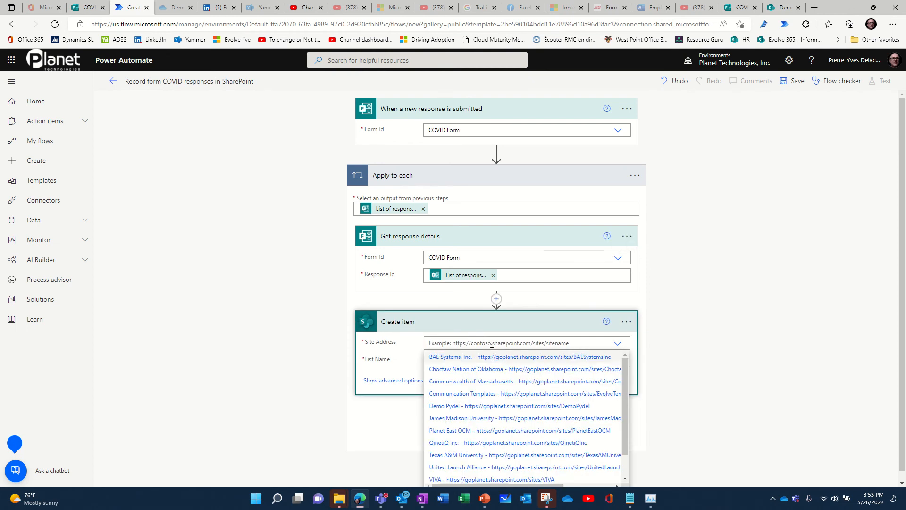
scroll(488, 421, "down", 2)
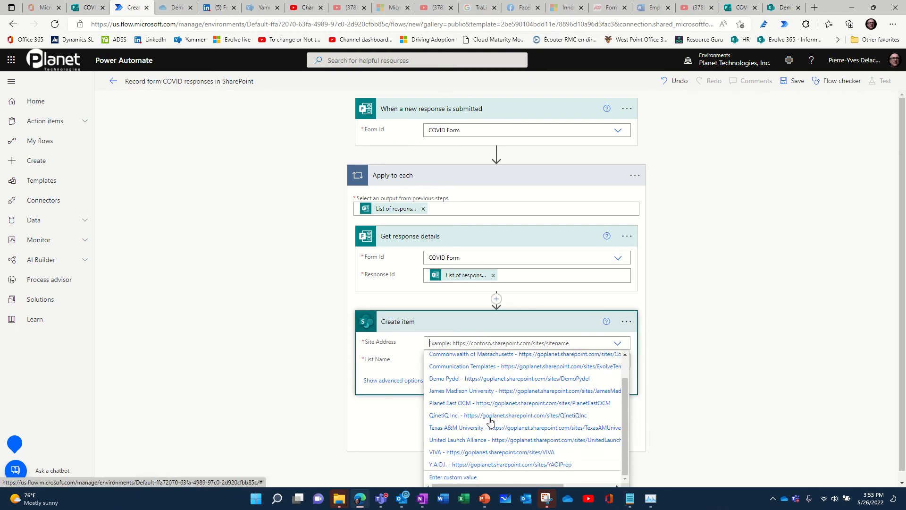
scroll(491, 421, "down", 1)
scroll(481, 406, "up", 1)
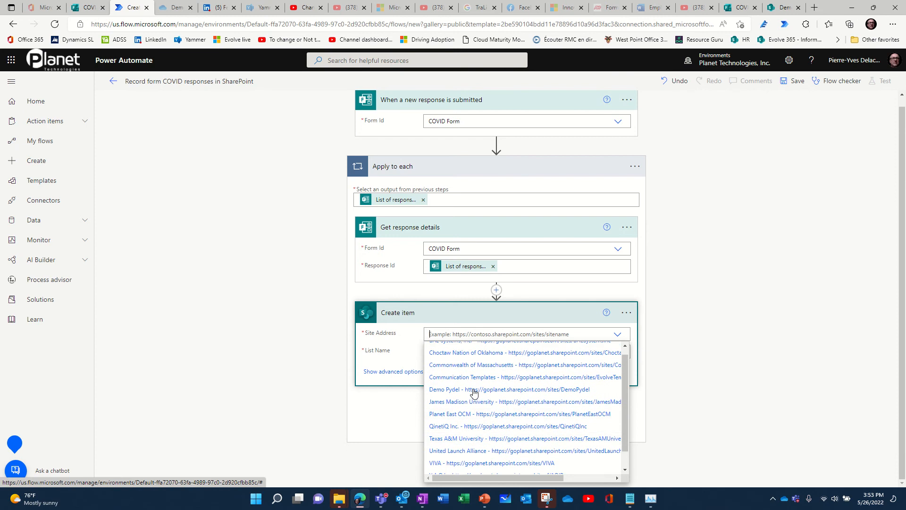
left_click(474, 390)
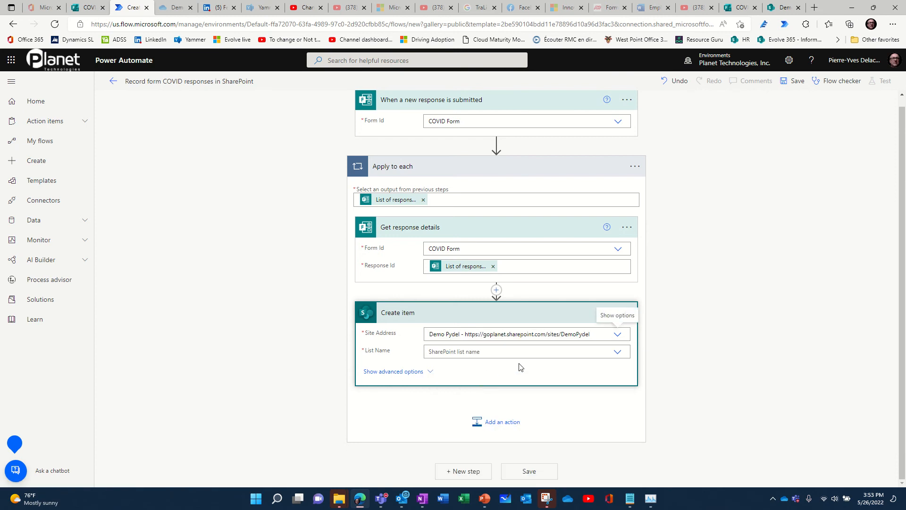
Step: Set the Create item action's list to Covid demo List and fill its Title with the Submission time dynamic value
left_click(617, 353)
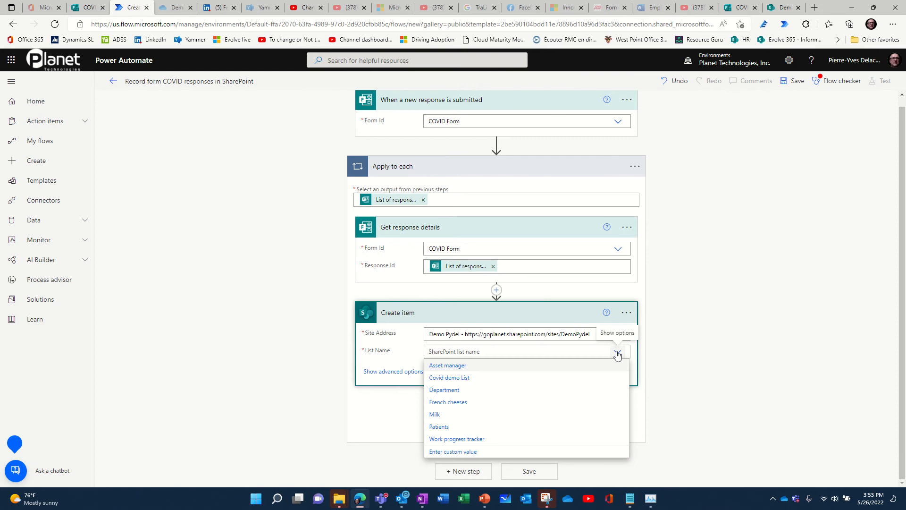
left_click(494, 381)
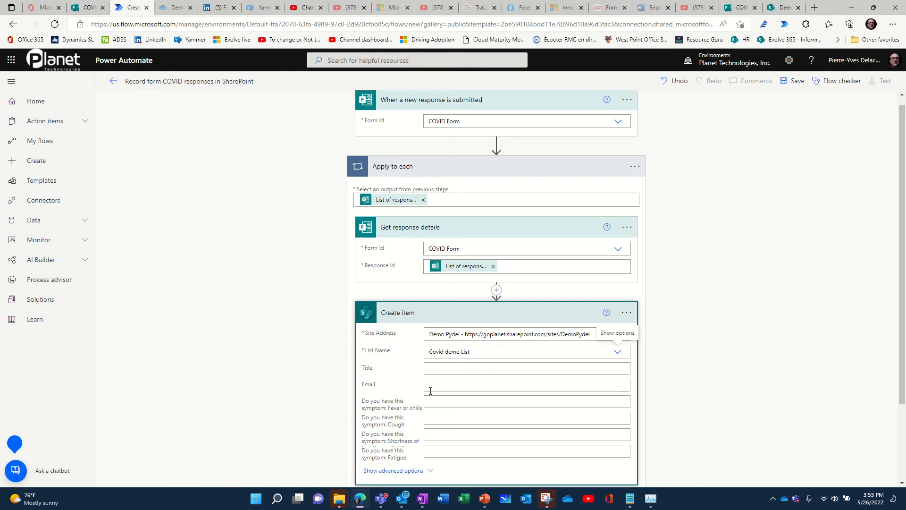
left_click(433, 368)
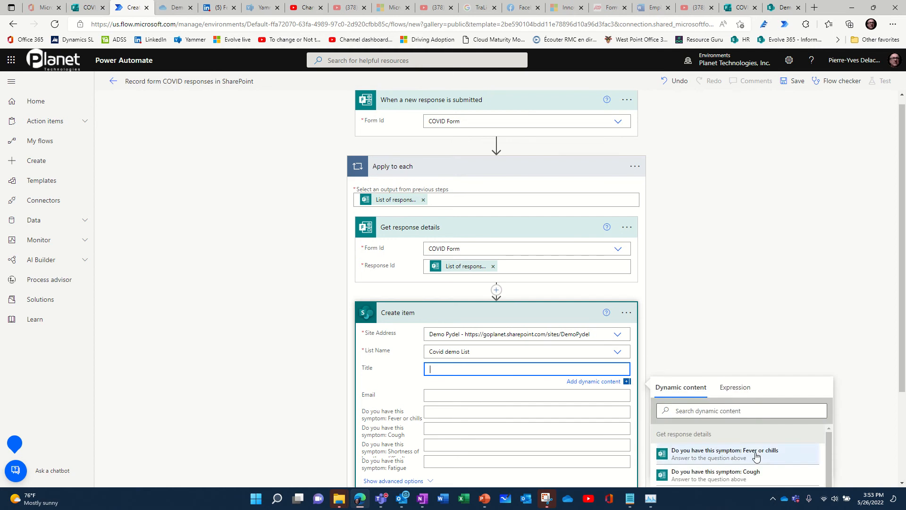
scroll(764, 456, "down", 1)
scroll(869, 414, "down", 3)
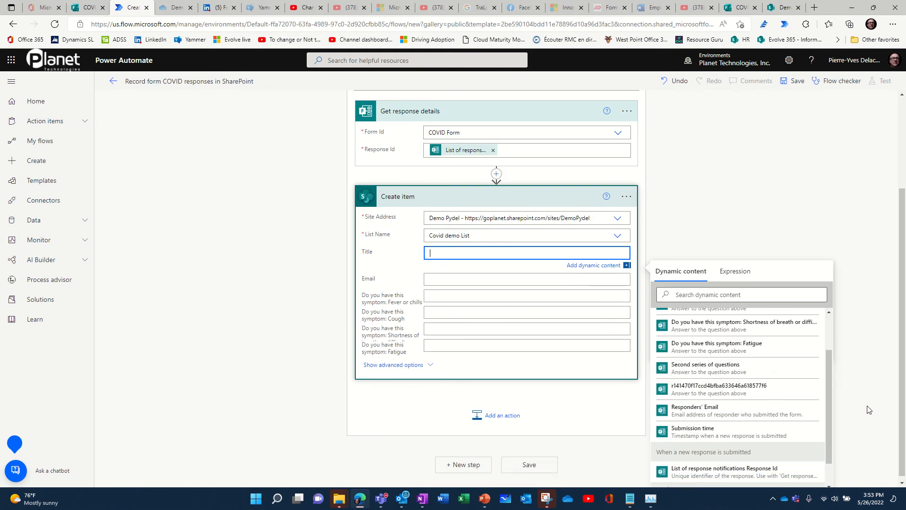
scroll(757, 394, "up", 2)
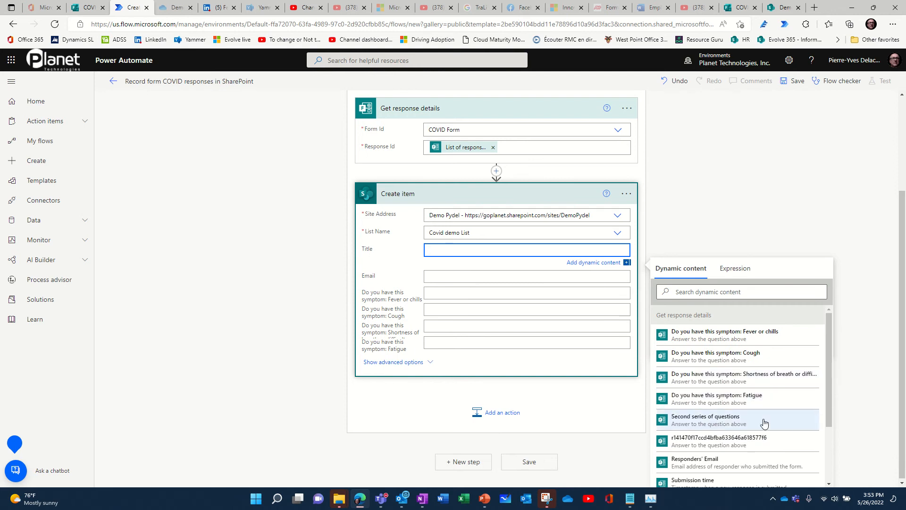
scroll(765, 423, "down", 1)
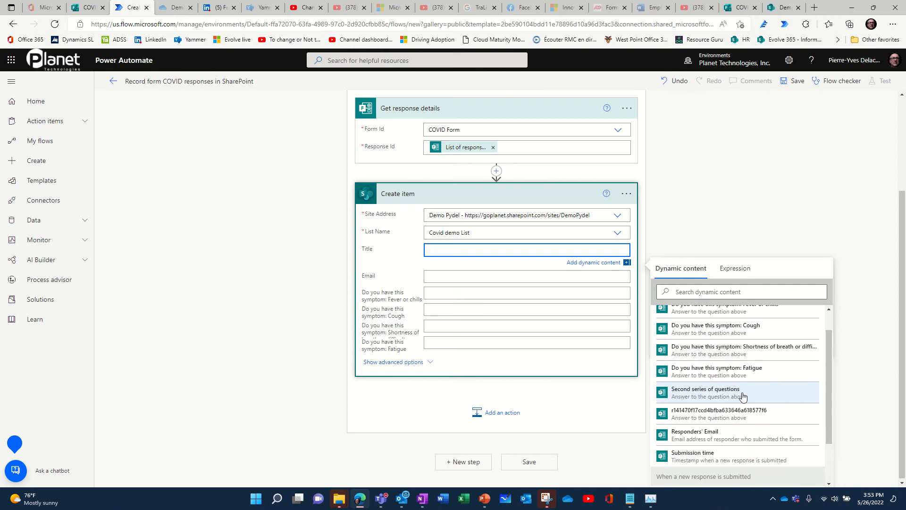
scroll(745, 397, "up", 1)
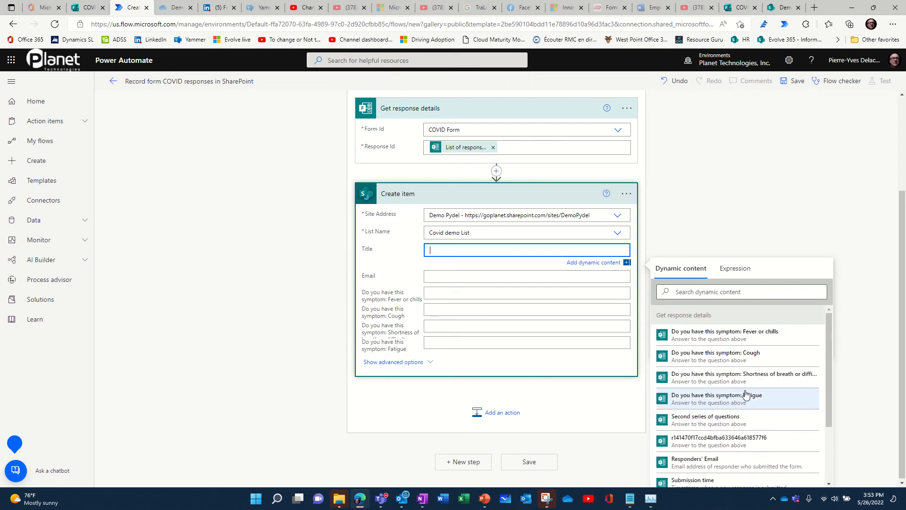
scroll(762, 418, "down", 1)
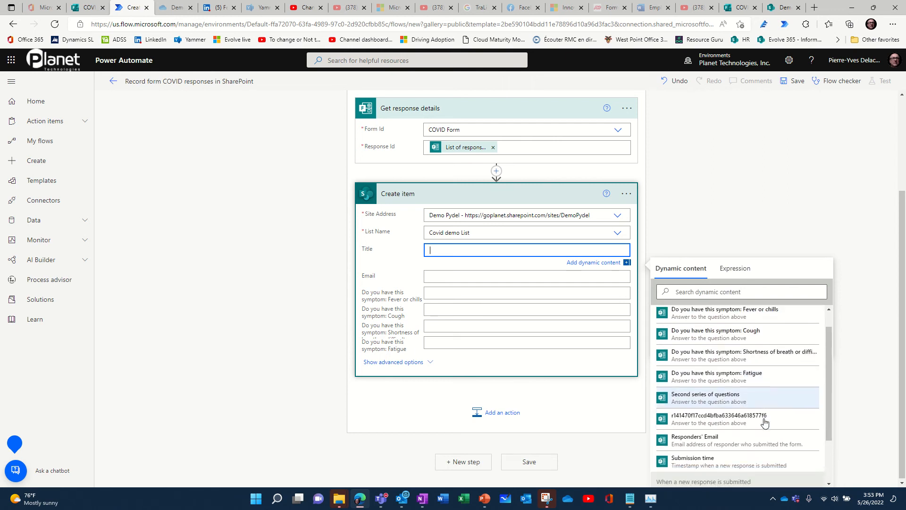
left_click(736, 457)
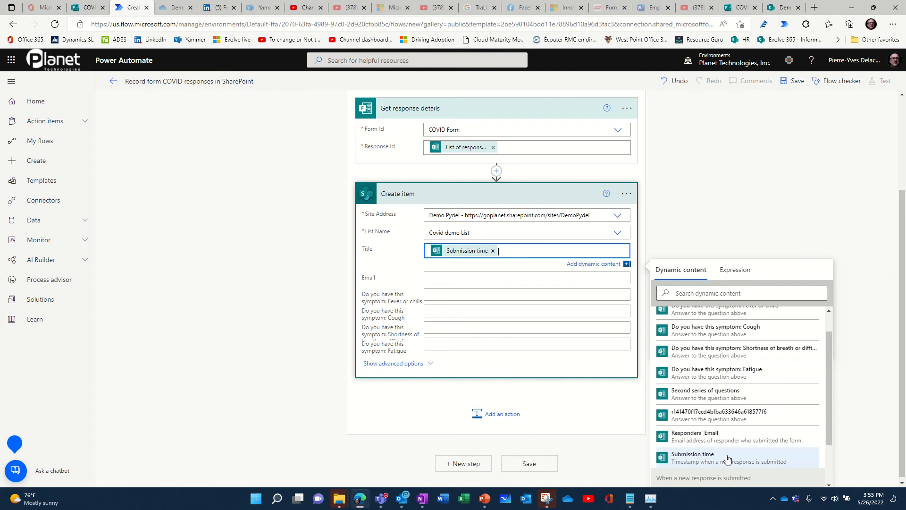
Step: Fill the Create item action's Email field with the Responders' Email dynamic value
left_click(512, 279)
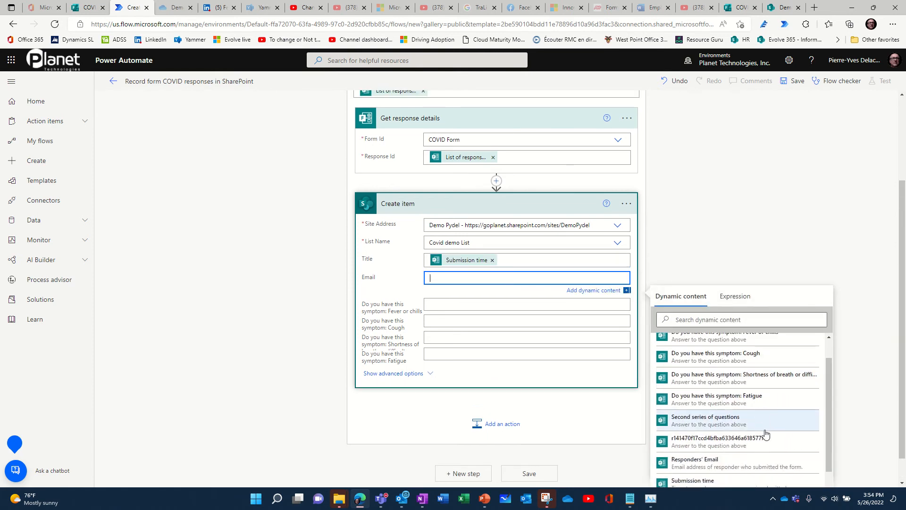
scroll(766, 433, "down", 1)
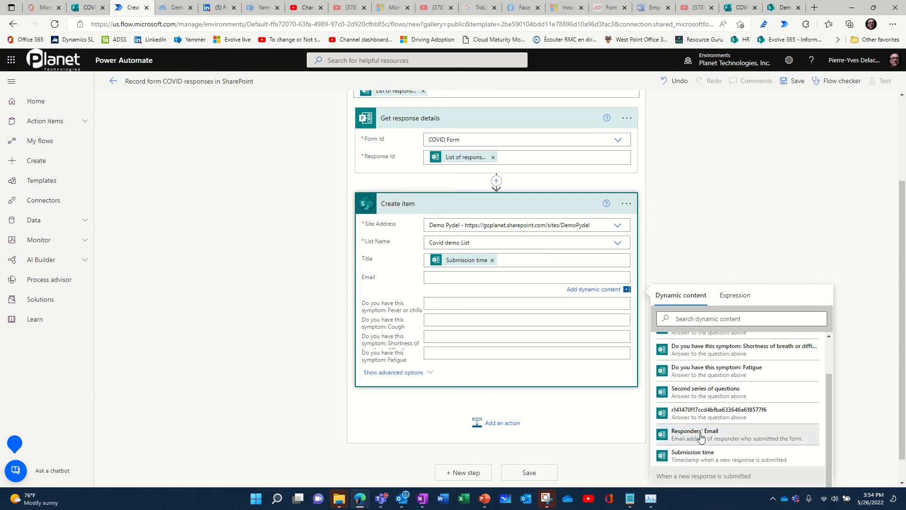
left_click(702, 438)
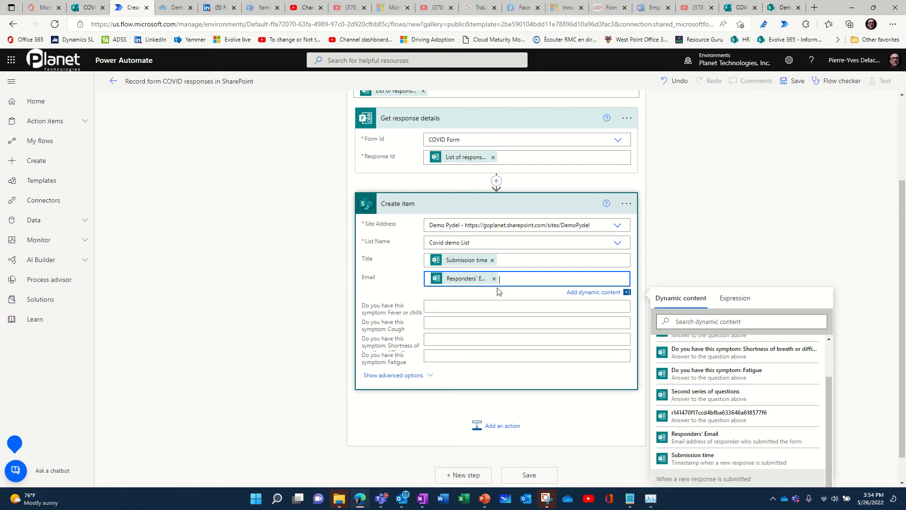
Step: Map the Fever or chills and Cough fields of the Create item action to their matching form answers
left_click(496, 308)
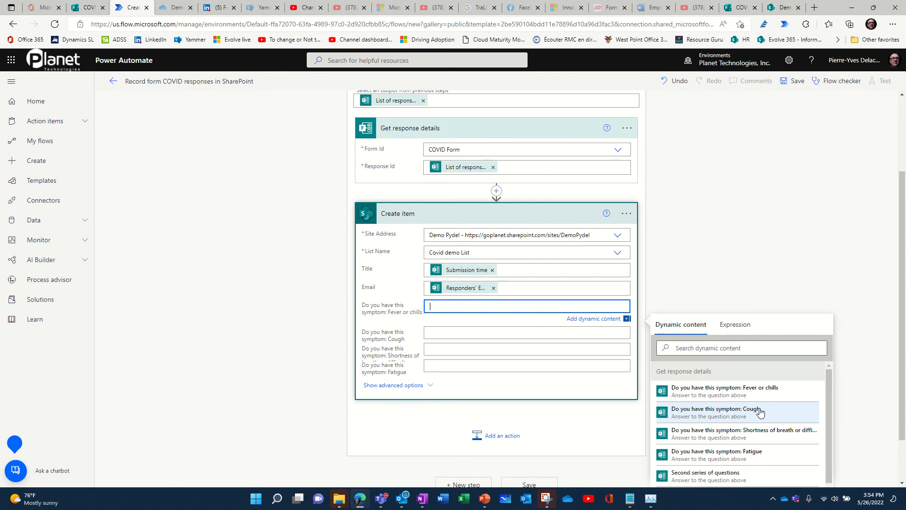
left_click(753, 394)
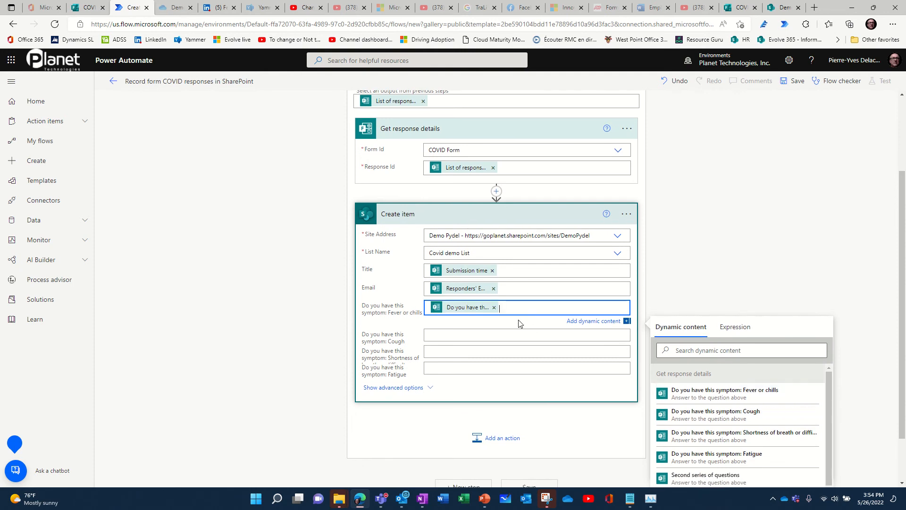
left_click(510, 335)
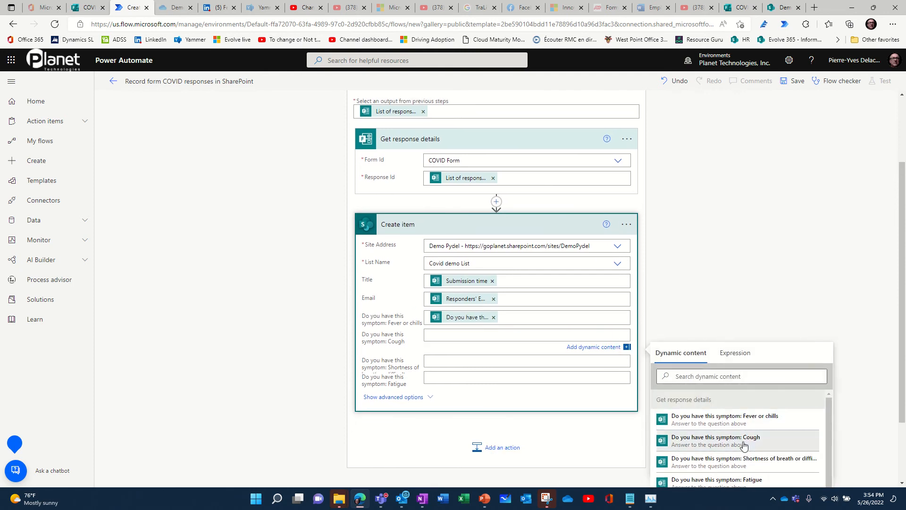
left_click(692, 439)
Step: Map the Shortness of breath and Fatigue fields of the Create item action to their matching form answers
left_click(481, 366)
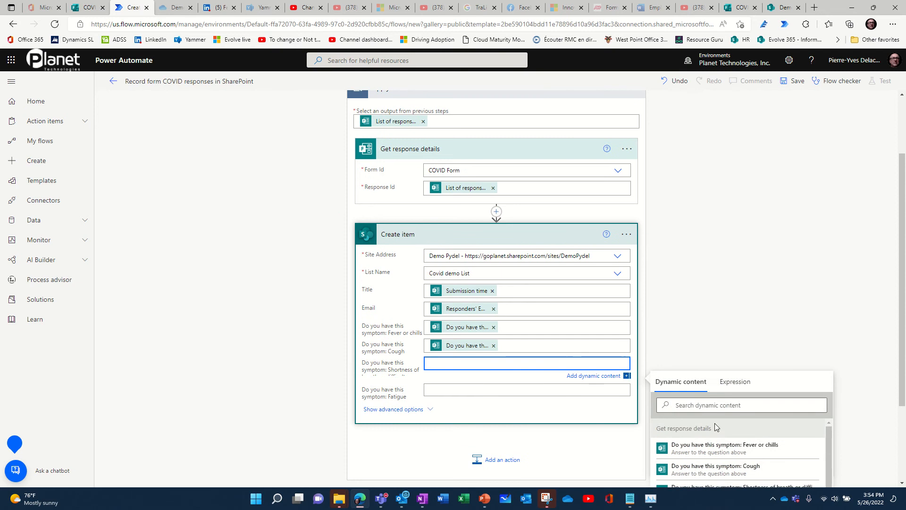
scroll(727, 444, "down", 2)
left_click(739, 439)
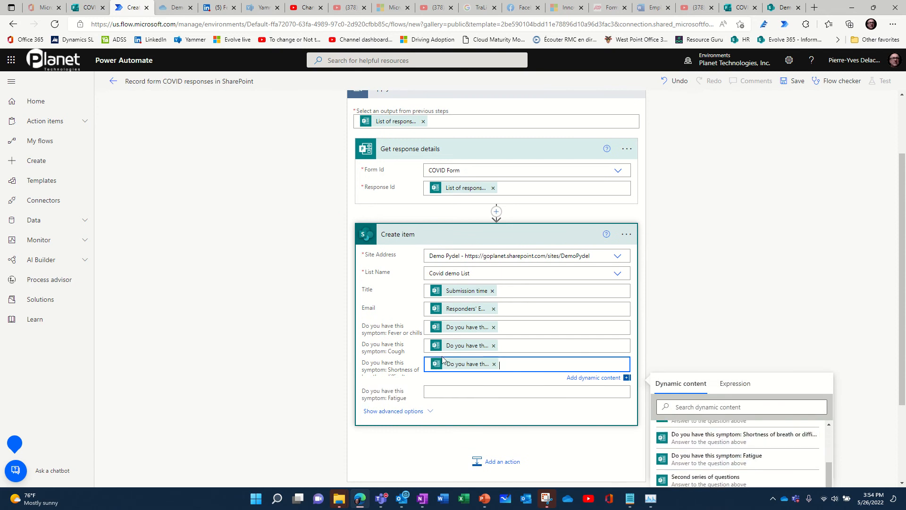
left_click(490, 393)
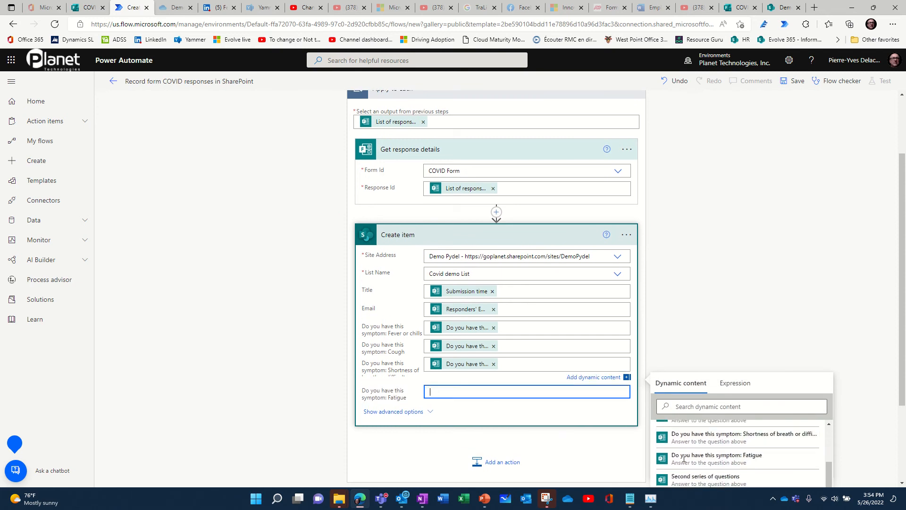
scroll(866, 414, "down", 3)
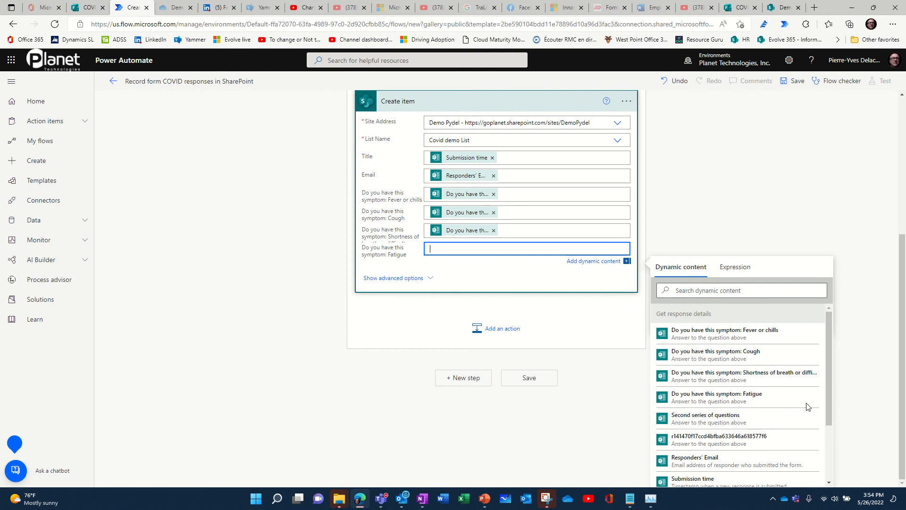
left_click(761, 398)
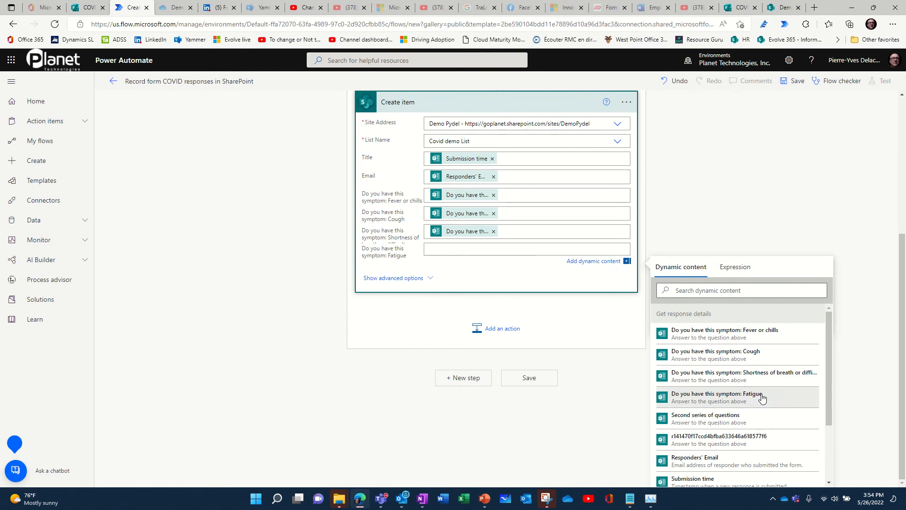
left_click(716, 226)
Step: Save the completed flow and return to its details page, dismissing the ready notice
scroll(566, 266, "up", 3)
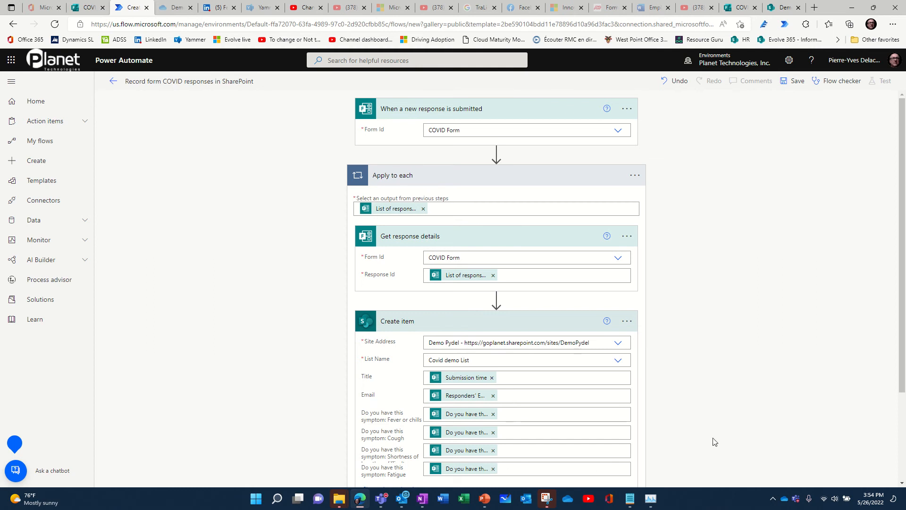
scroll(712, 443, "down", 3)
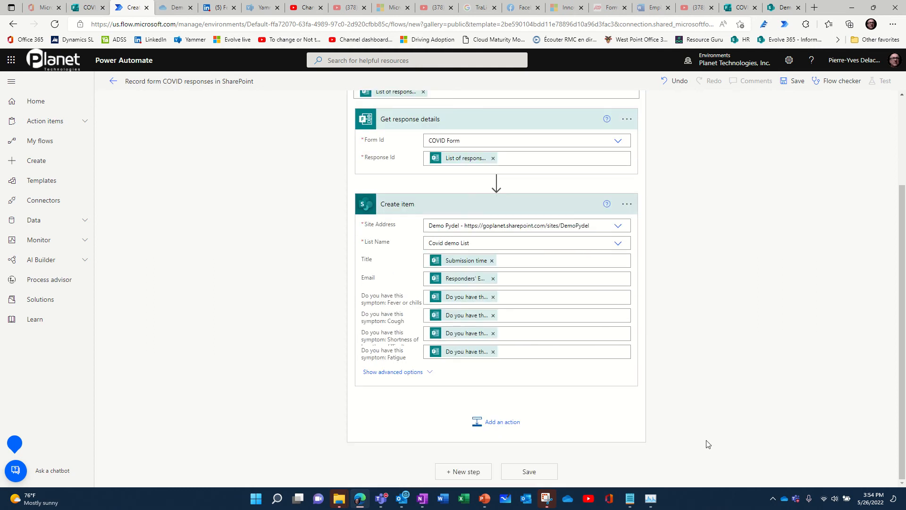
left_click(530, 473)
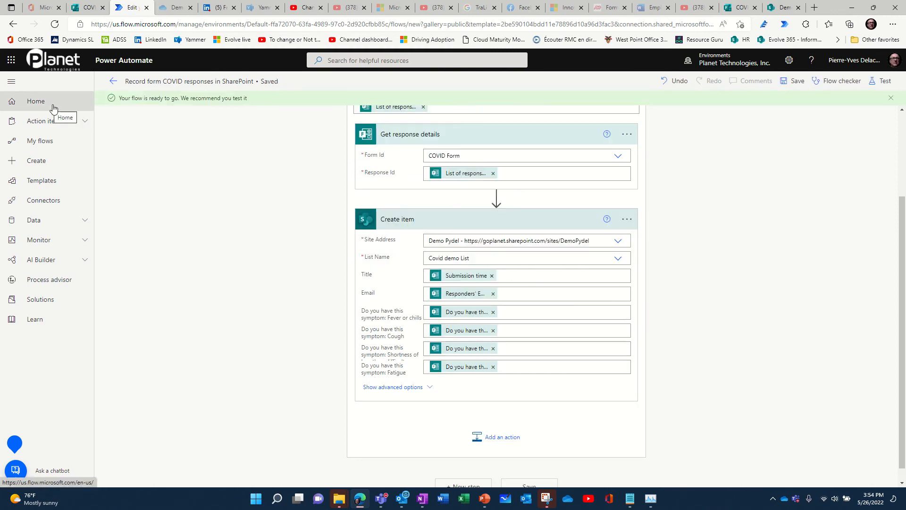
left_click(113, 81)
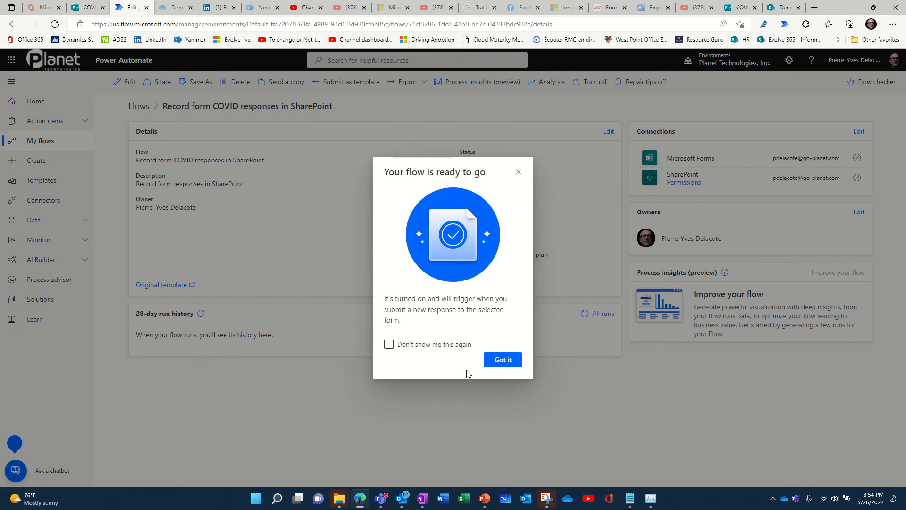
left_click(502, 362)
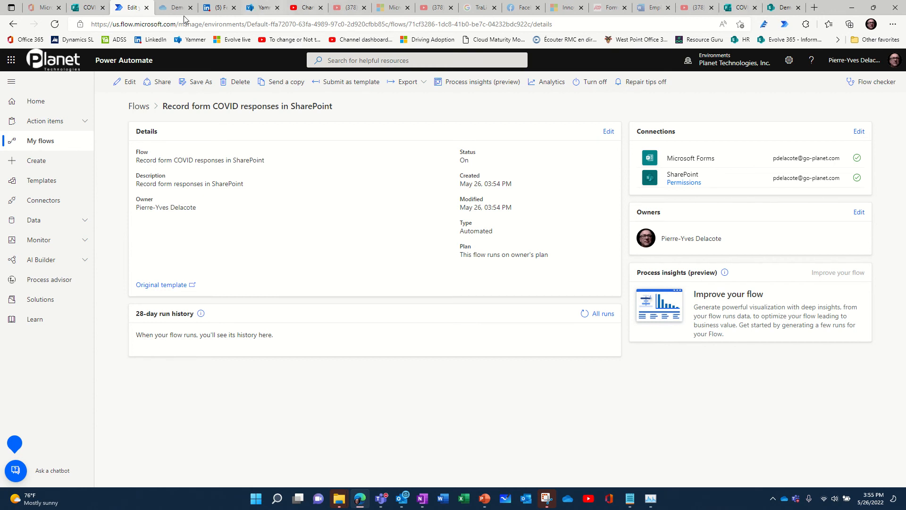
Step: Start another COVID Form response, answer Yes to Fever or chills and Cough, and continue to the second series of questions
left_click(741, 11)
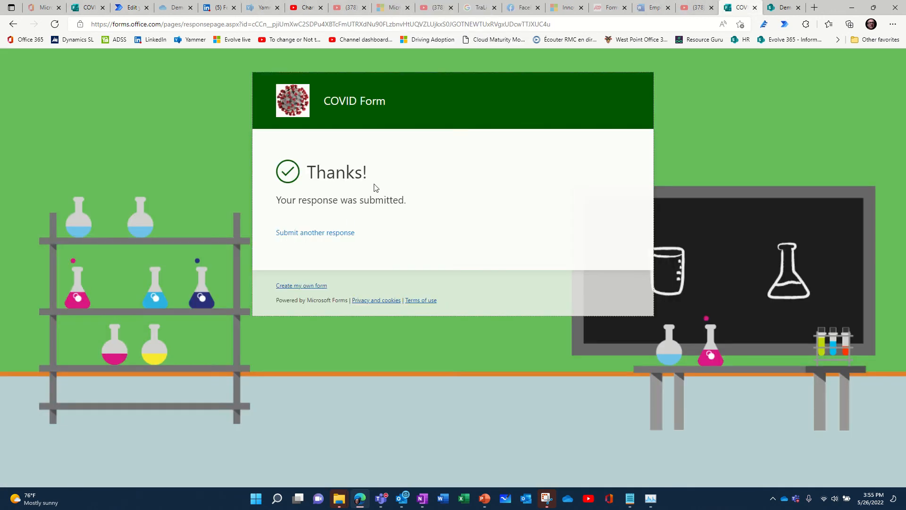
left_click(323, 233)
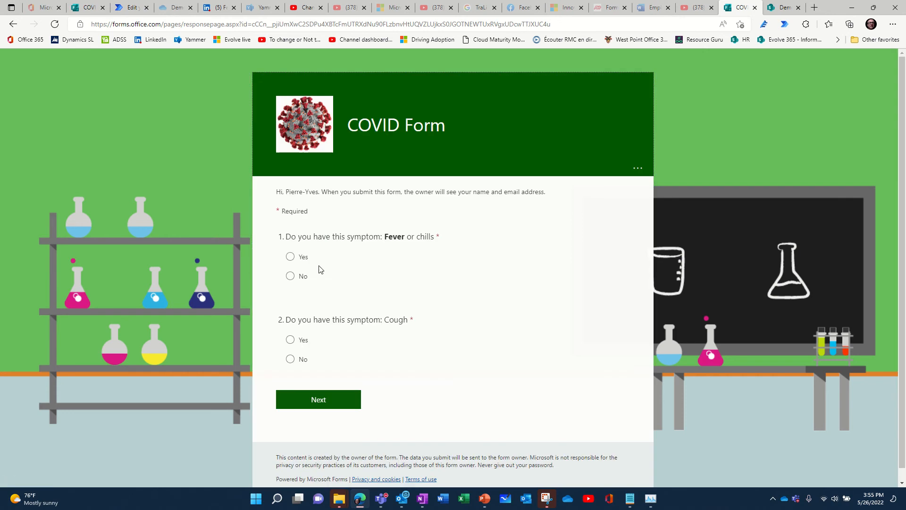
left_click(291, 257)
left_click(291, 340)
scroll(366, 346, "down", 1)
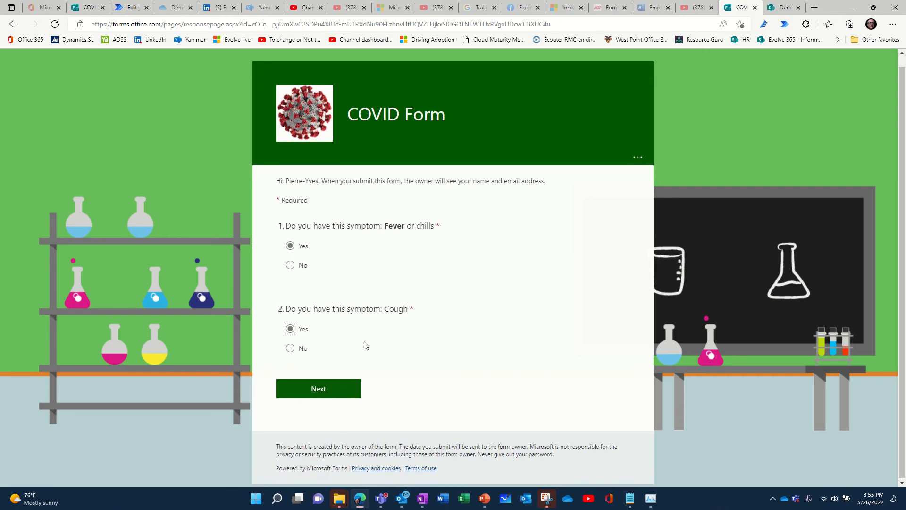
left_click(327, 388)
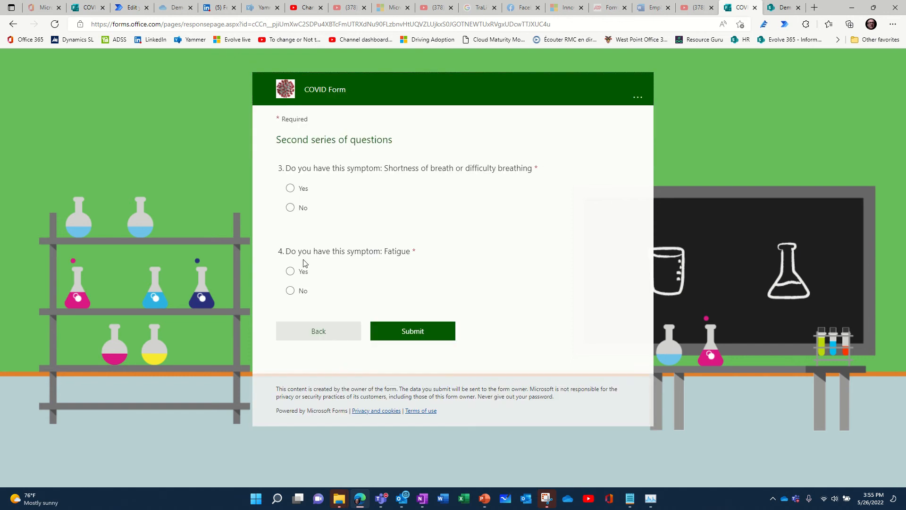
Step: Answer No to Shortness of breath and Fatigue and submit the response
left_click(290, 207)
left_click(290, 291)
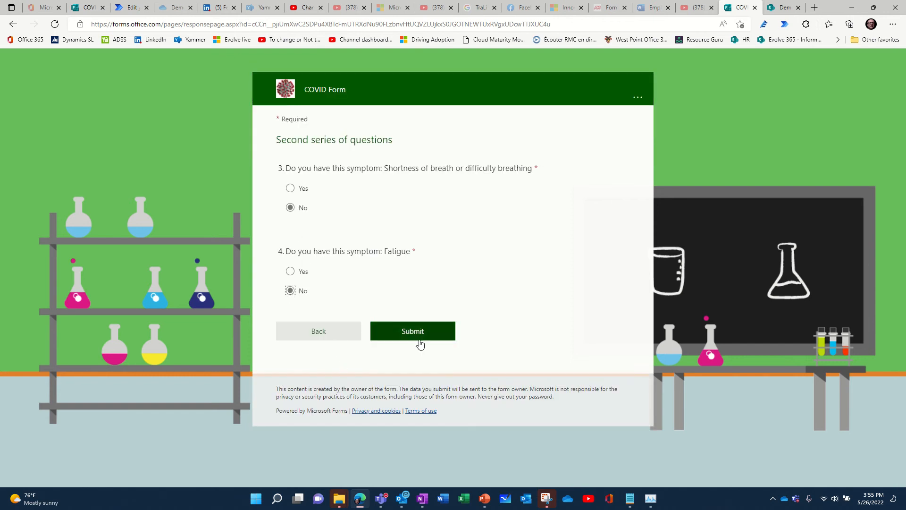
left_click(420, 343)
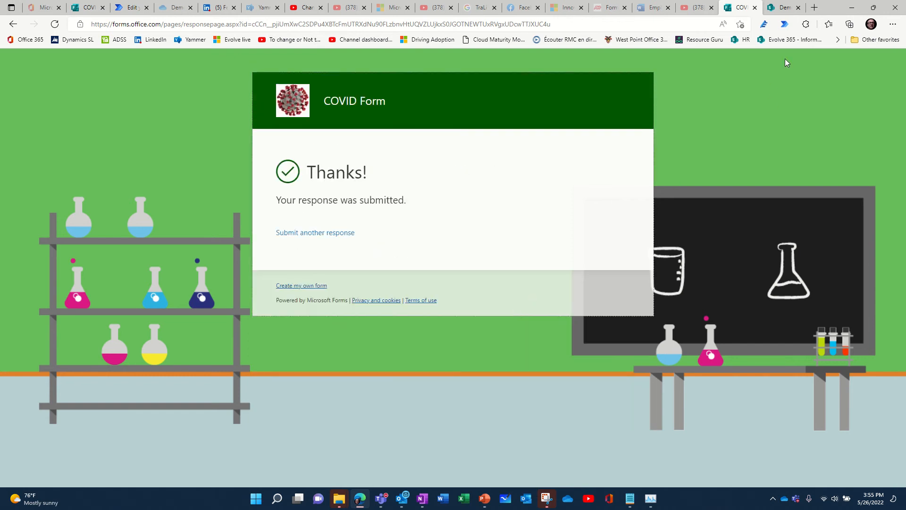
Step: Switch to Teams, open the General channel's Covid demo List tab and move it directly after the Learning Teams tab
left_click(784, 7)
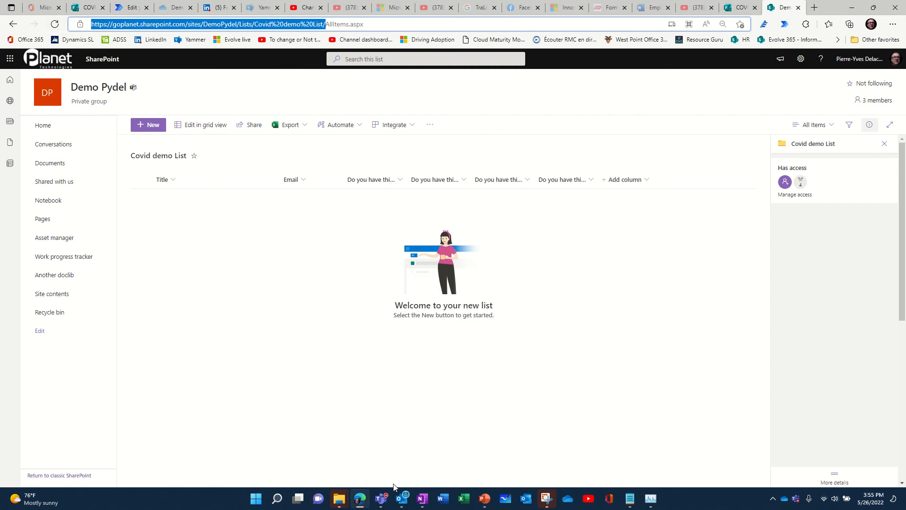
left_click(381, 499)
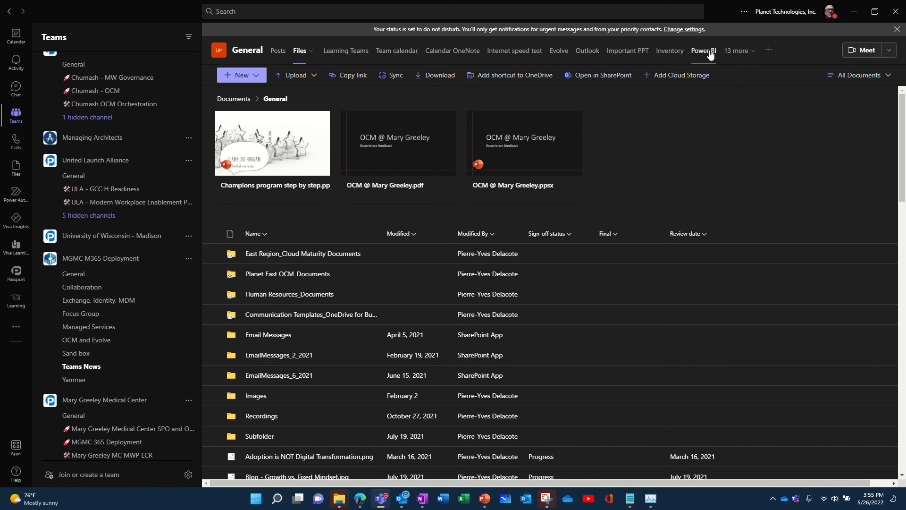
left_click(751, 55)
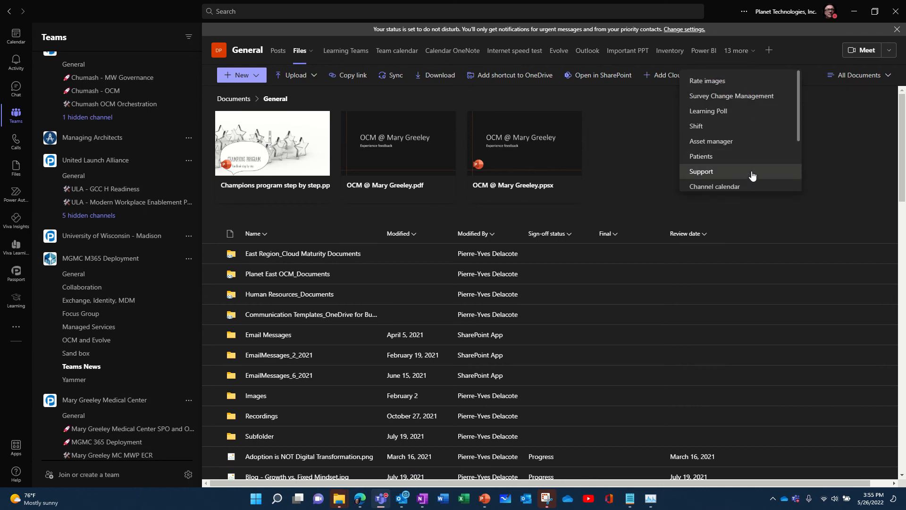
scroll(753, 155, "down", 2)
scroll(755, 156, "down", 1)
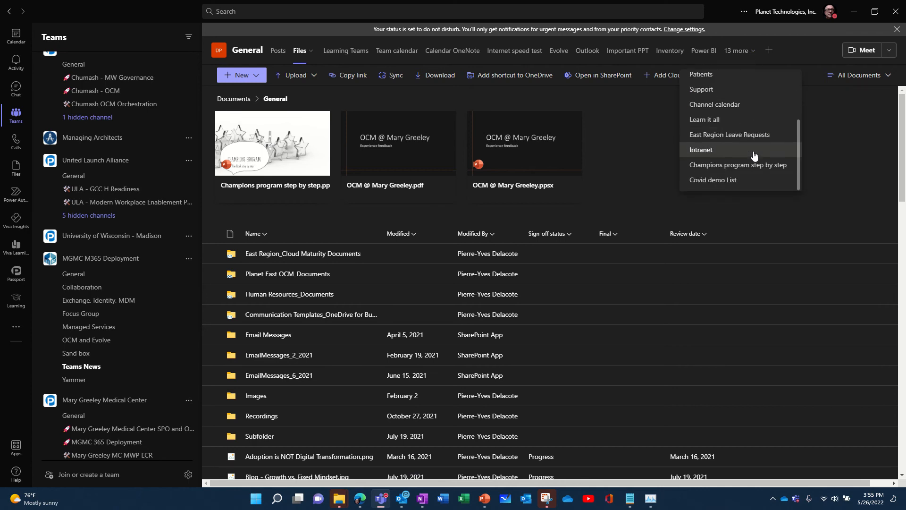
left_click(735, 181)
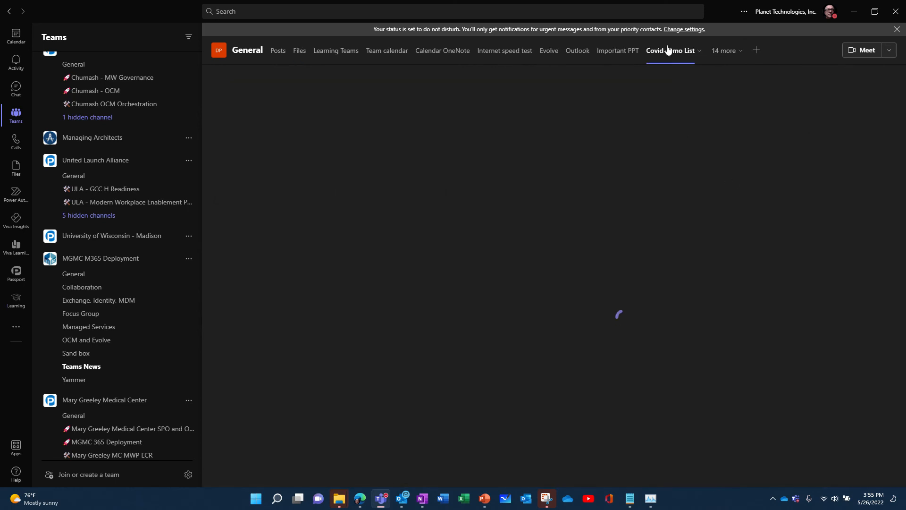
left_click_drag(615, 50, 369, 63)
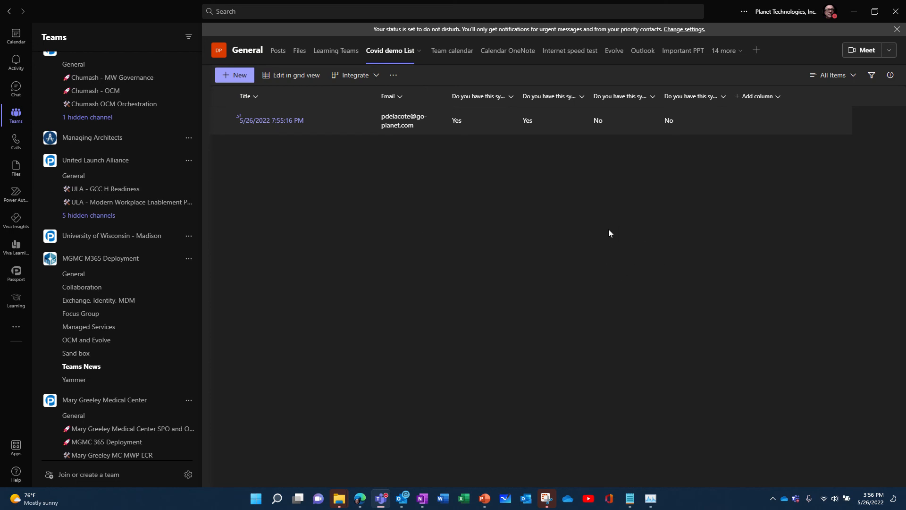
Step: Return to the browser, start another COVID Form response answering Yes to Fever or chills and No to Cough, and continue to the second series
left_click(362, 499)
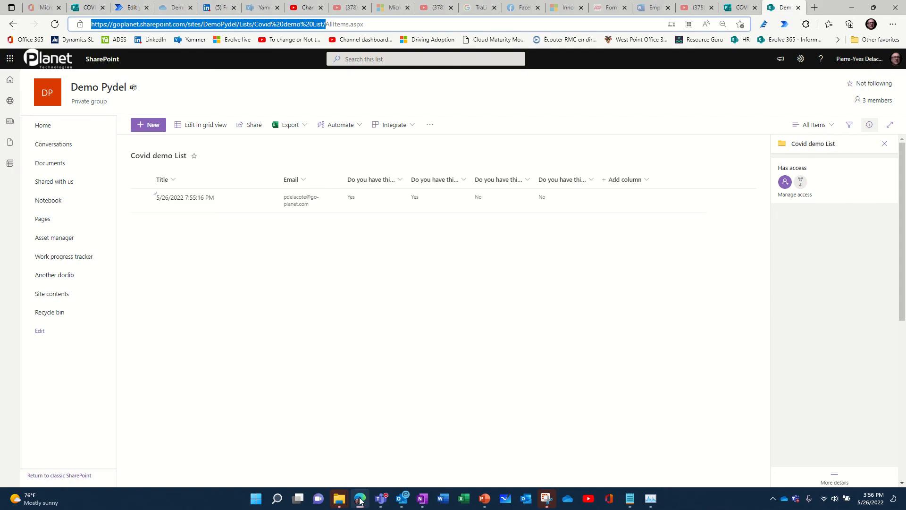
left_click(87, 8)
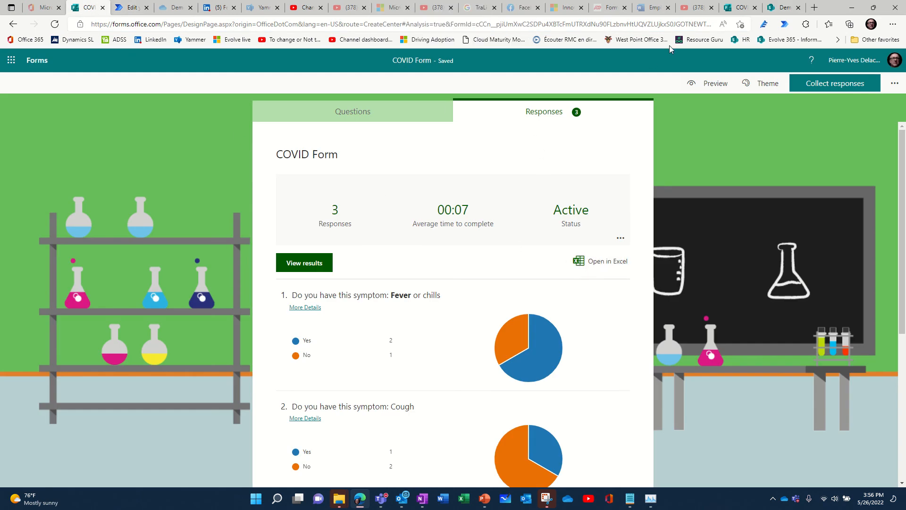
left_click(740, 7)
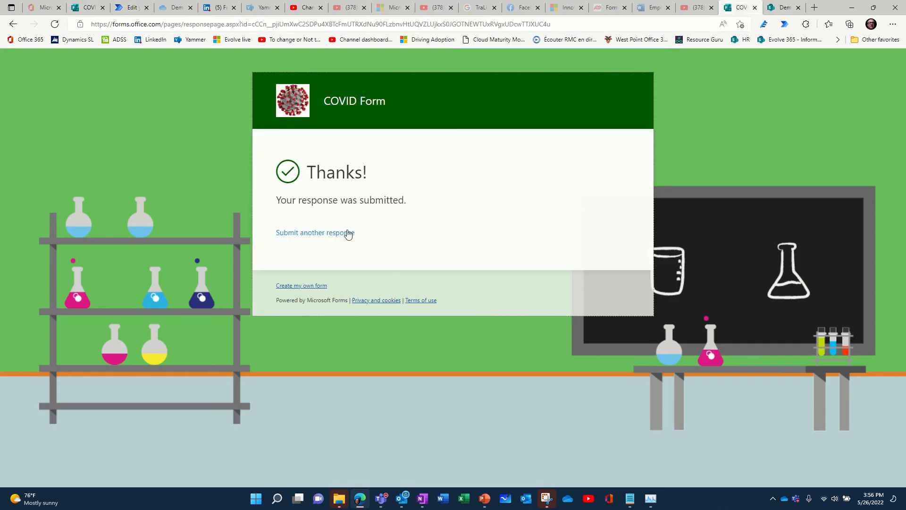
left_click(332, 232)
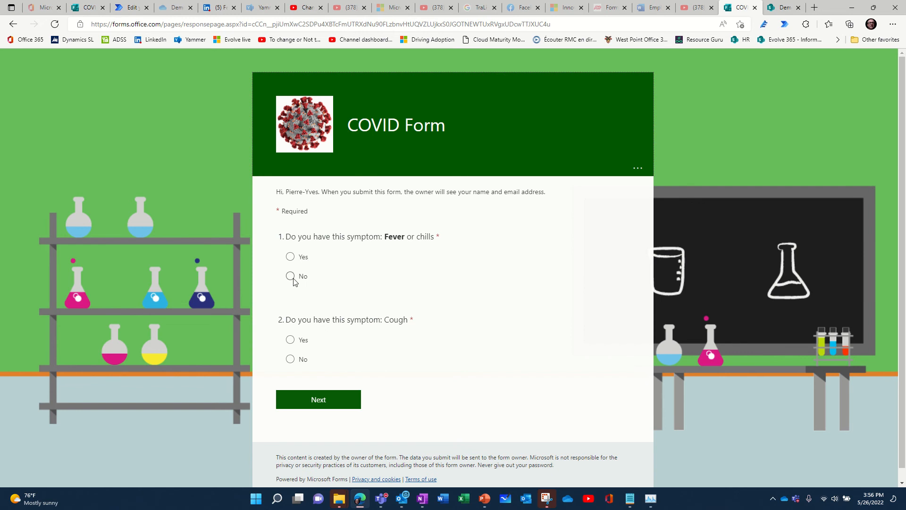
left_click(290, 256)
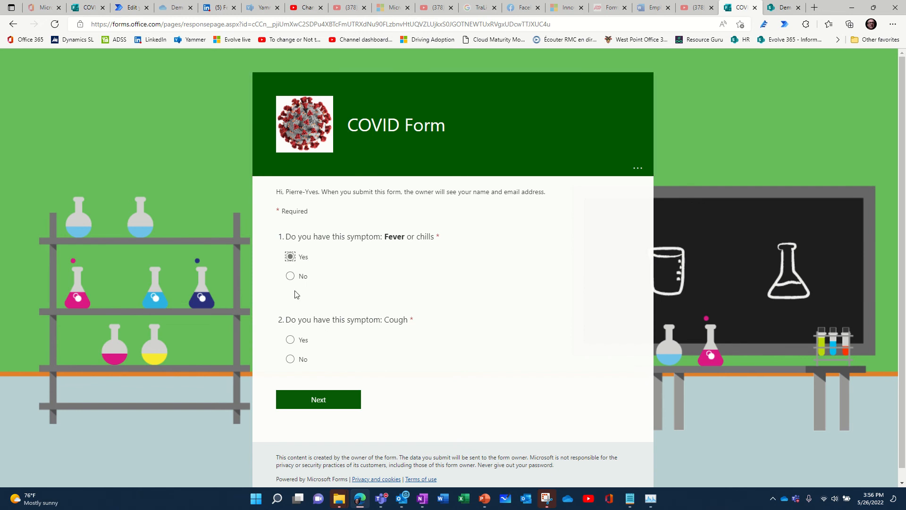
left_click(290, 359)
left_click(317, 400)
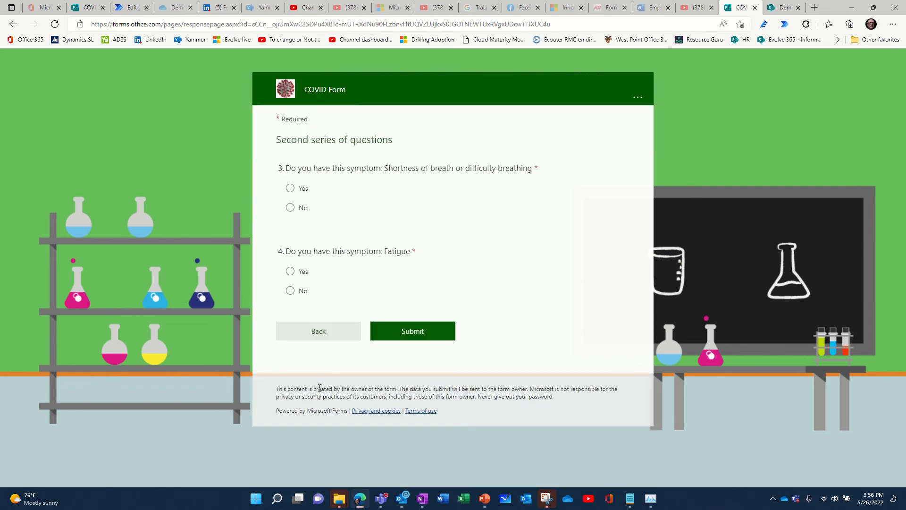
Step: Submit the response with No for Shortness of breath and Yes for Fatigue, and check the Covid demo List in Teams
left_click(291, 209)
left_click(291, 272)
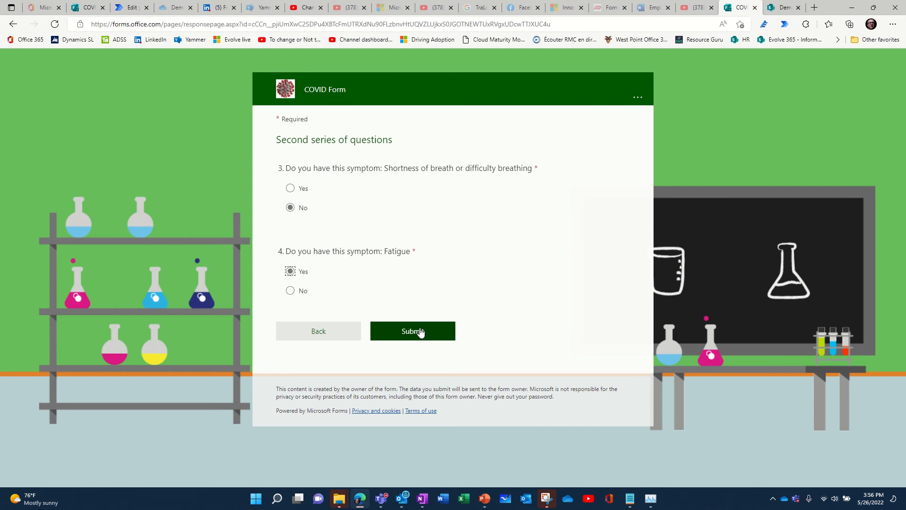
left_click(419, 330)
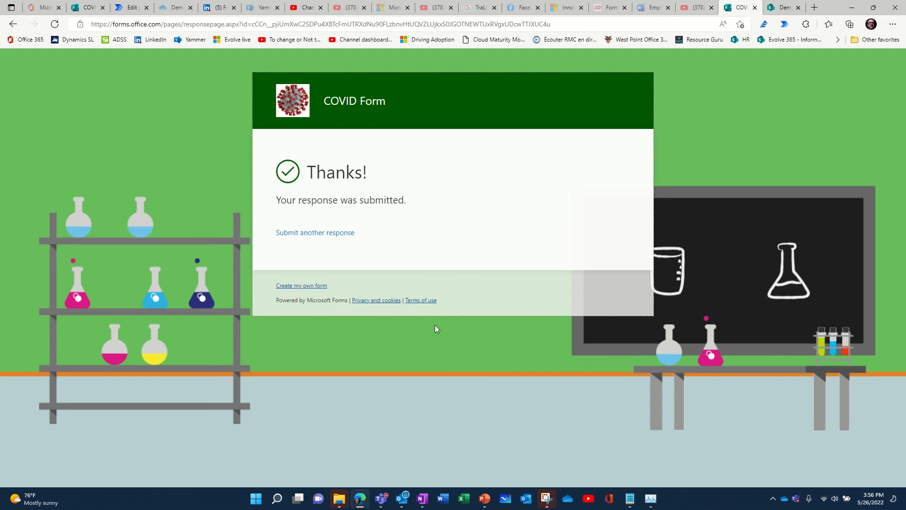
left_click(384, 499)
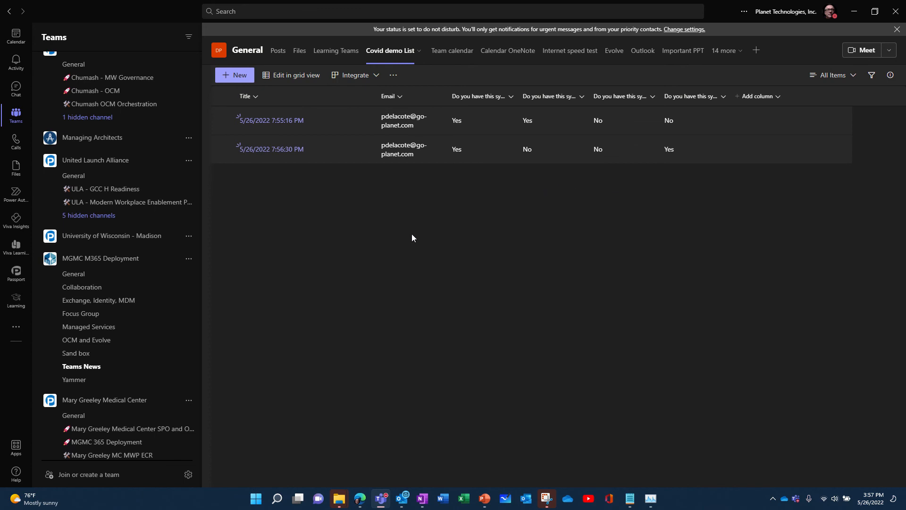
Step: Go back to Power Automate in the browser and search the flow templates for "list item teams"
left_click(361, 499)
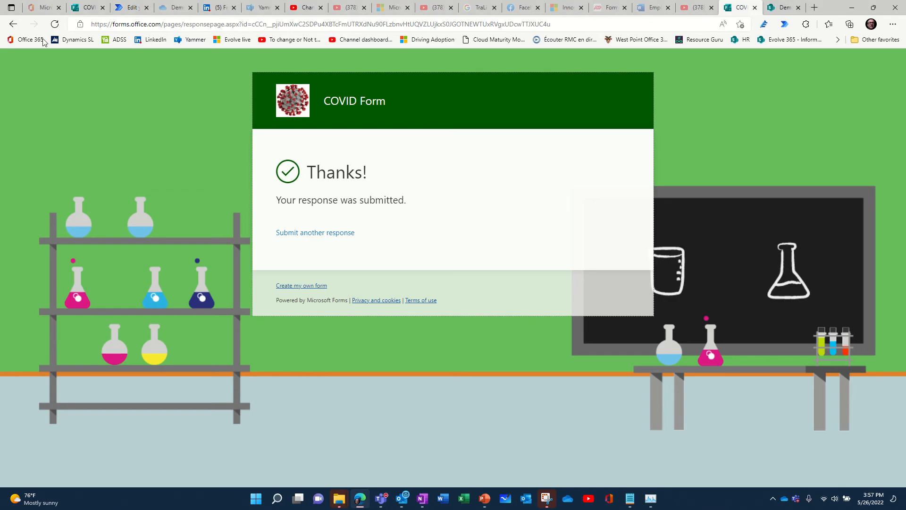
left_click(121, 8)
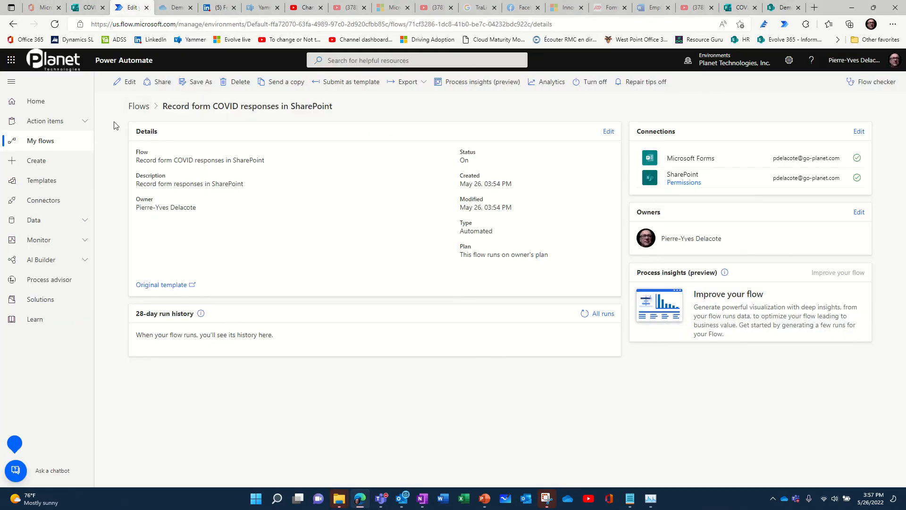
left_click(50, 186)
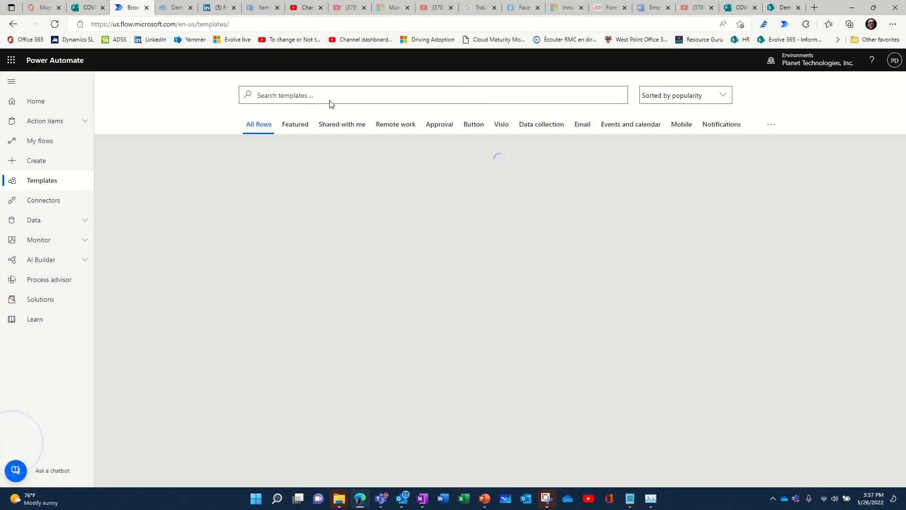
left_click(327, 96)
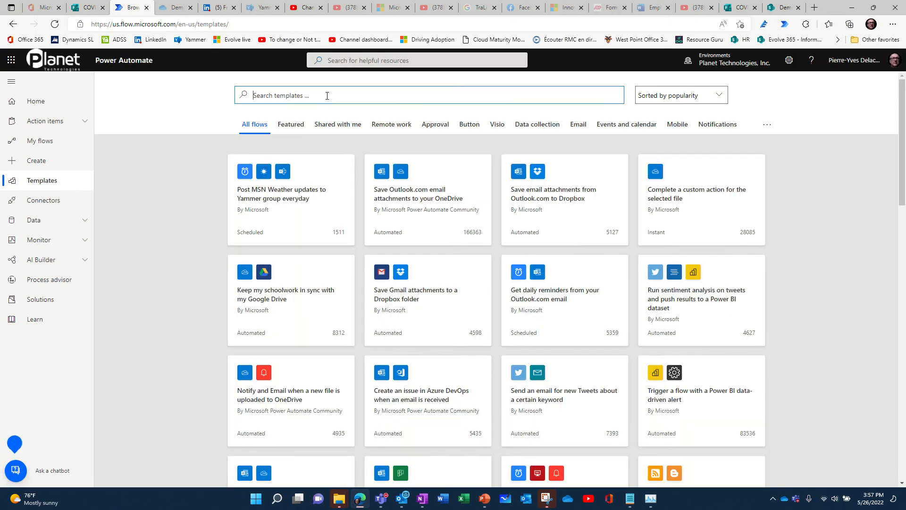
type("list item teams")
key("Return")
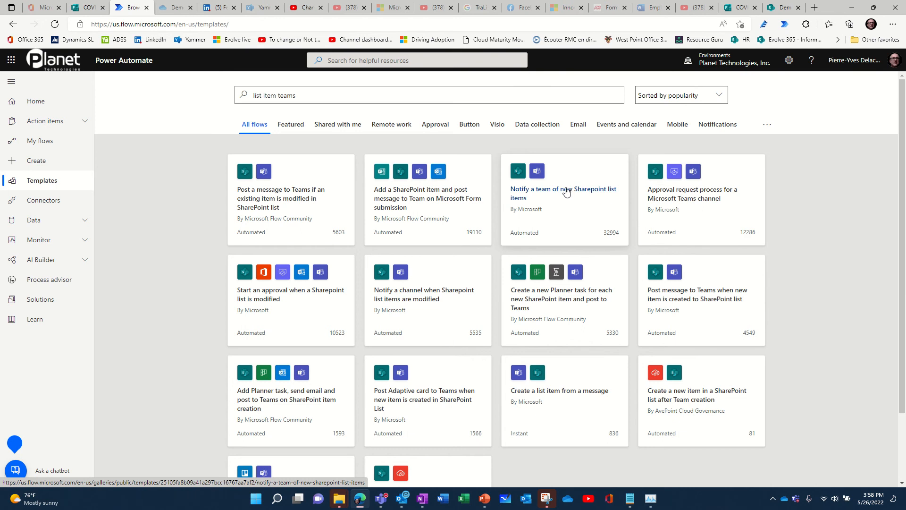
Step: Use the "Notify a team of new Sharepoint list items" template, monitoring the Covid demo List on the Demo Pydel site
left_click(566, 192)
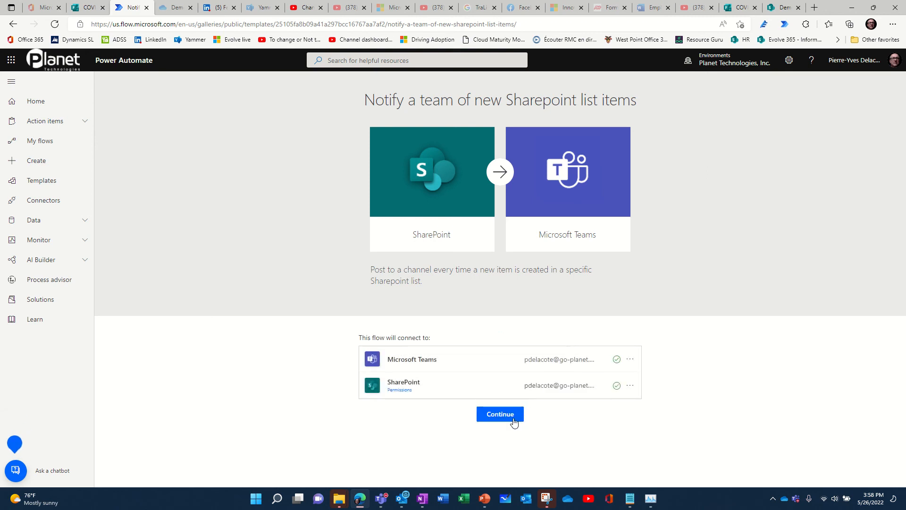
left_click(508, 416)
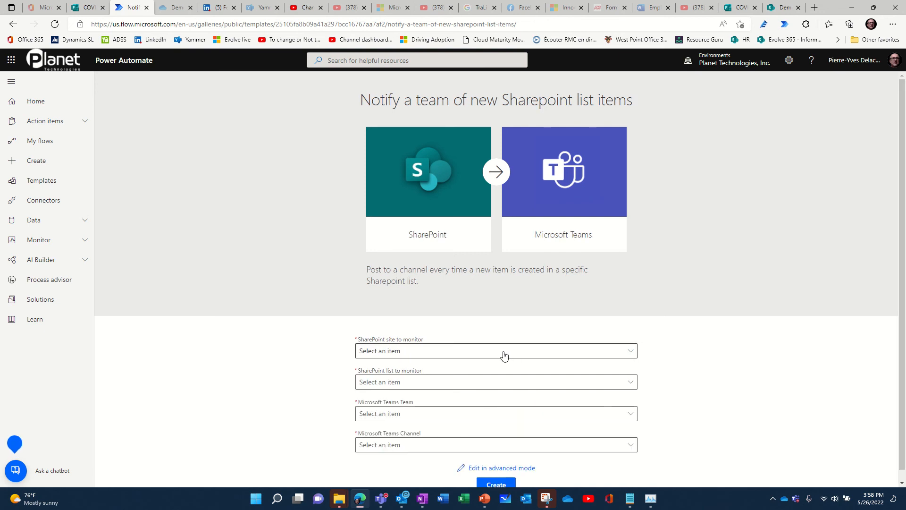
left_click(504, 354)
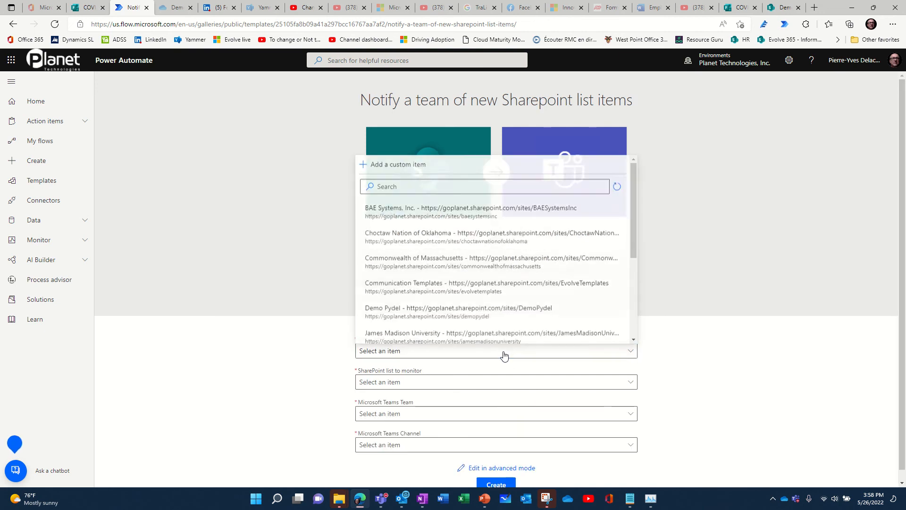
left_click(489, 309)
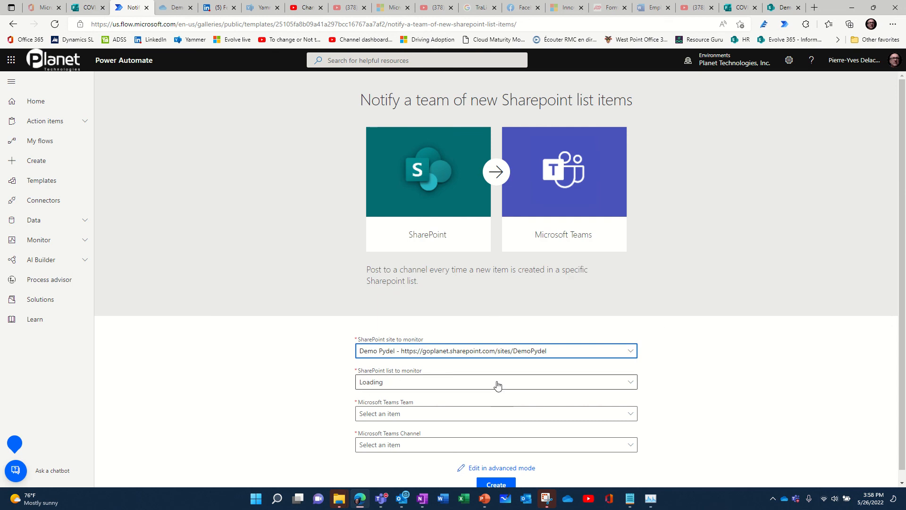
left_click(498, 385)
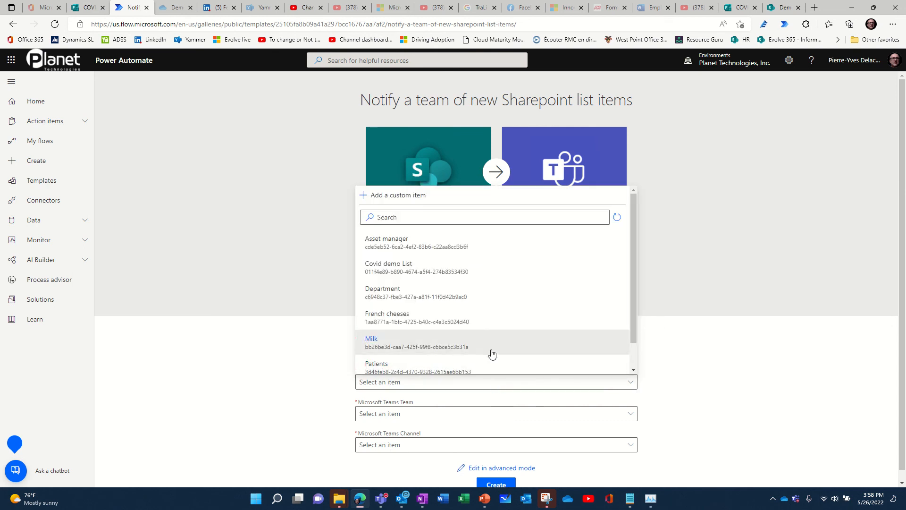
left_click(465, 273)
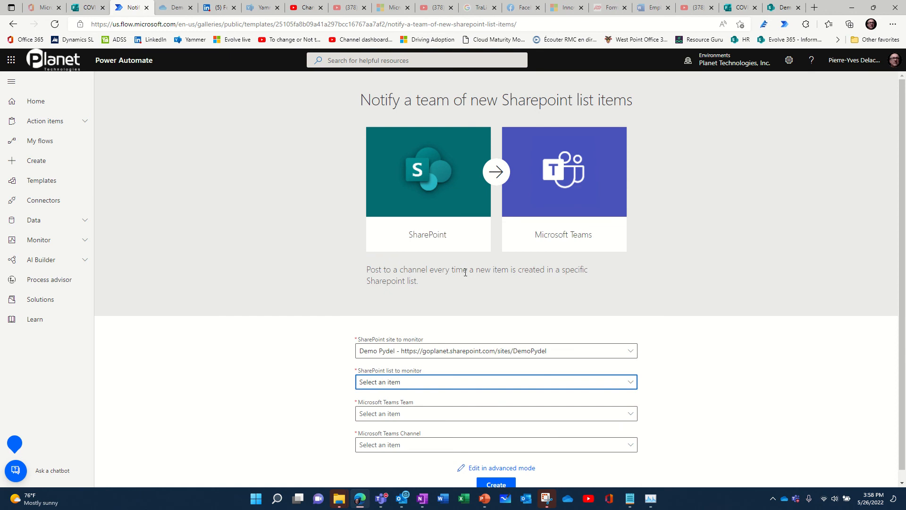
Step: Set the notification's team to Demo Pydel and its channel to General, and create the flow
left_click(492, 420)
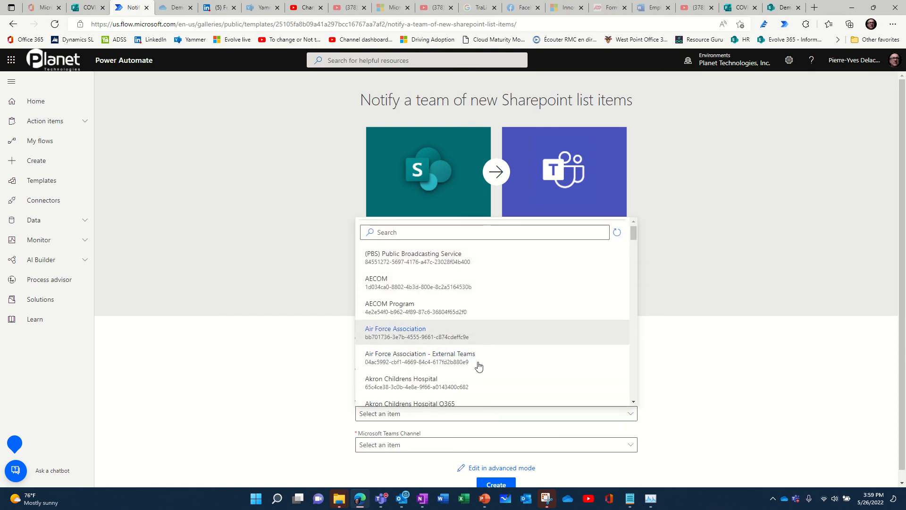
scroll(479, 367, "down", 4)
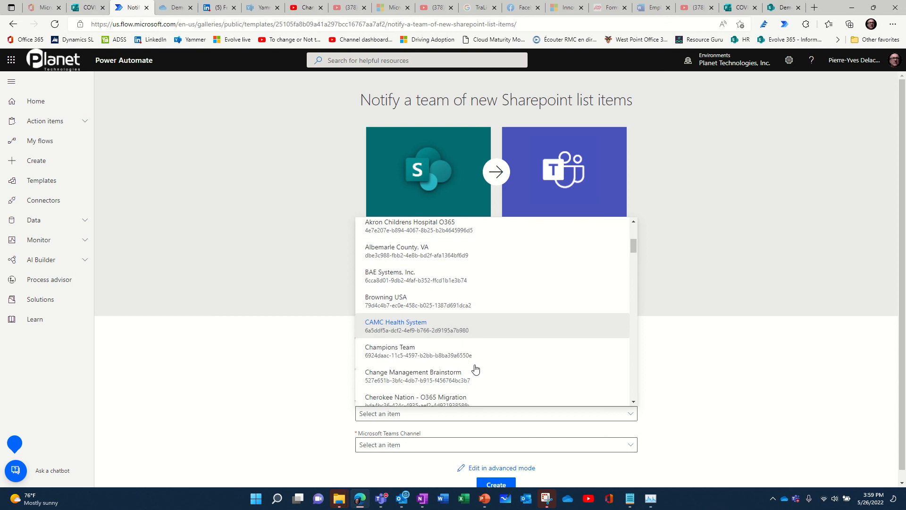
scroll(476, 369, "down", 4)
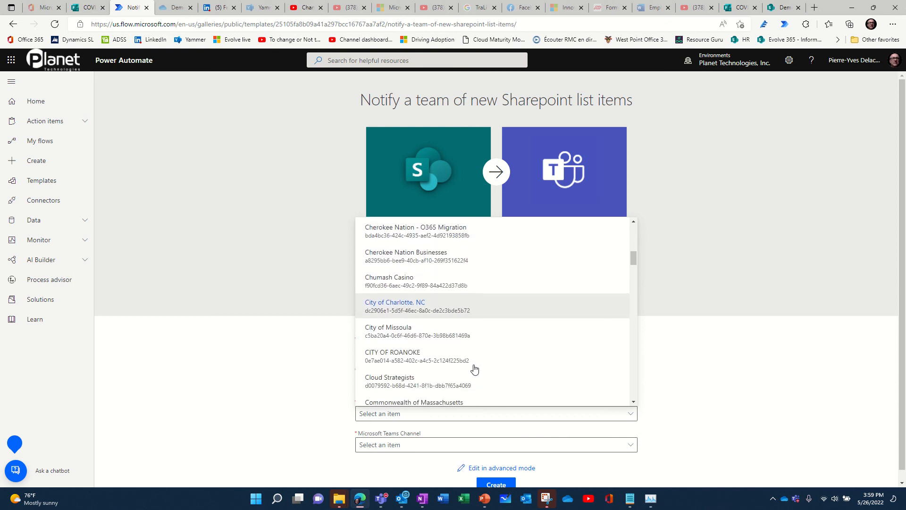
scroll(474, 370, "down", 3)
left_click(428, 320)
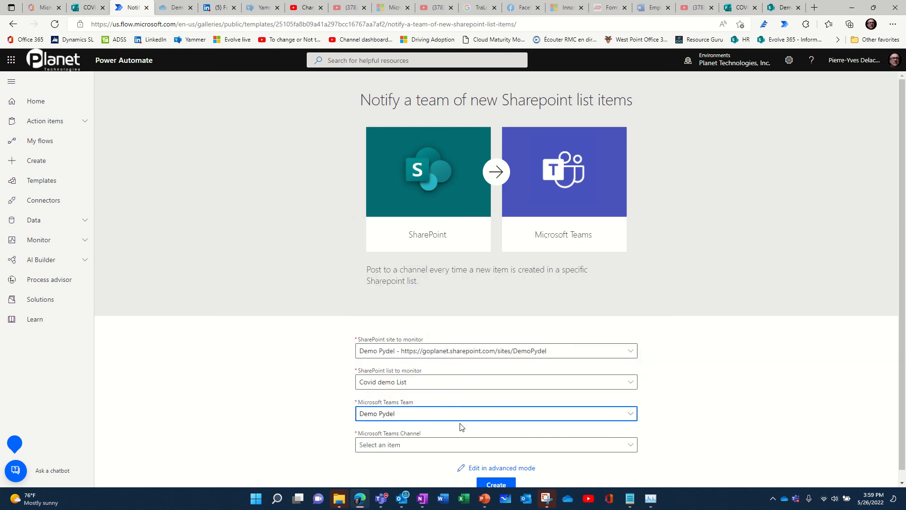
left_click(483, 450)
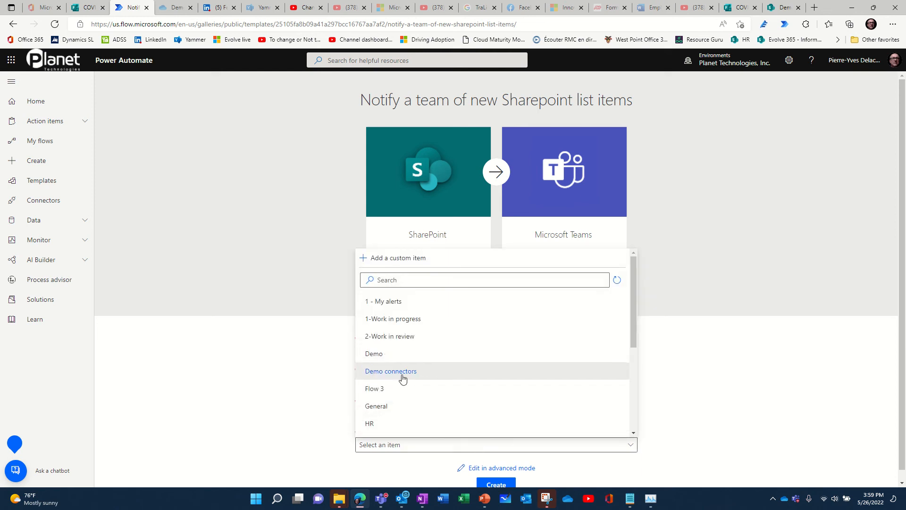
left_click(382, 407)
scroll(664, 420, "down", 1)
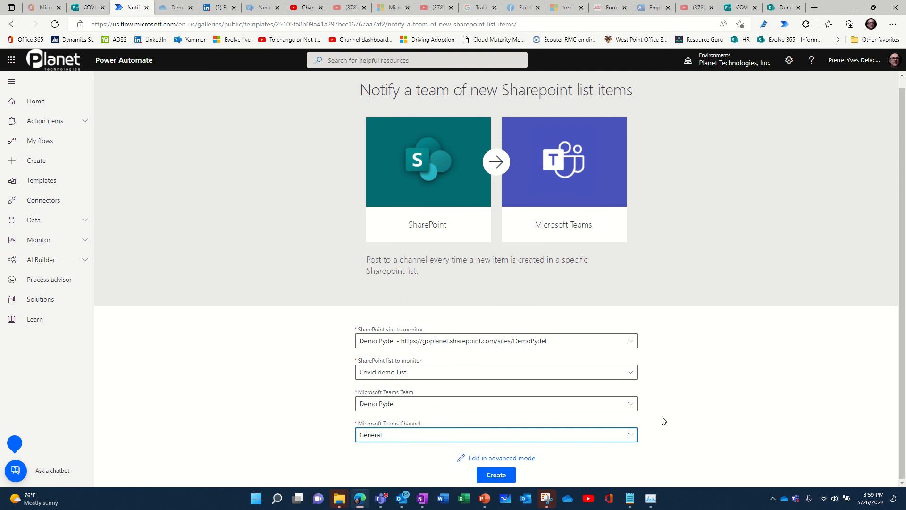
left_click(509, 475)
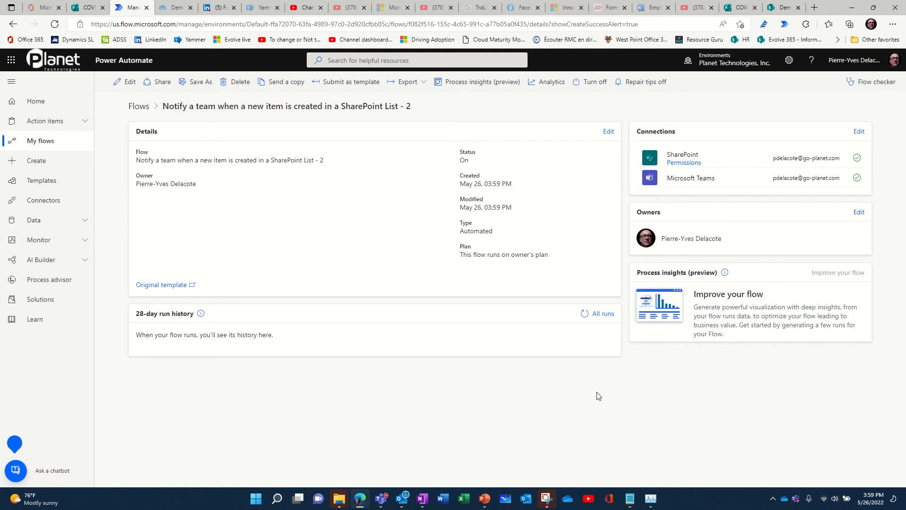
Step: Open the new notification flow for editing and rename it "Notify for COVID symptom"
left_click(115, 88)
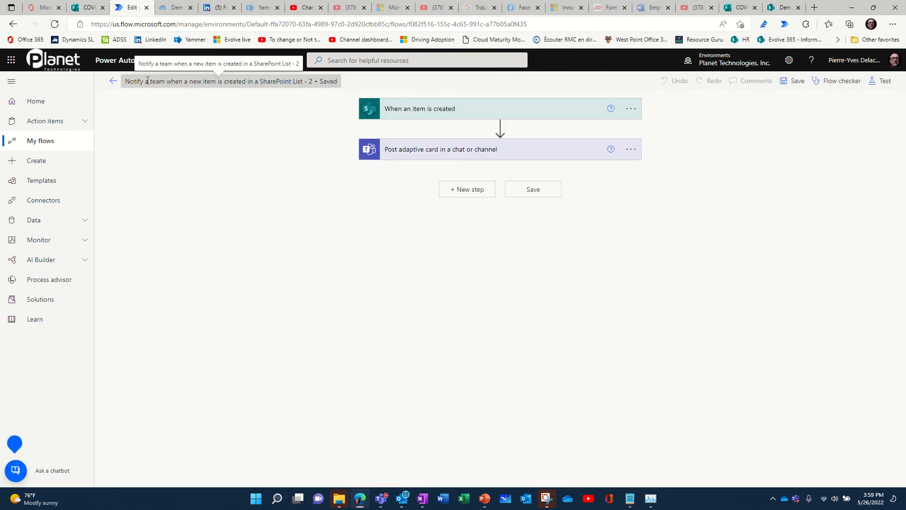
left_click(147, 80)
left_click(154, 81)
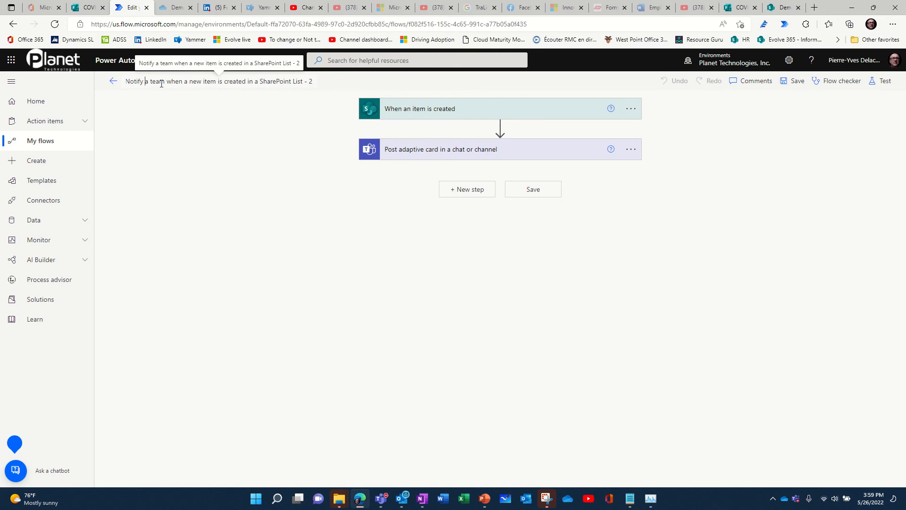
type("for CO")
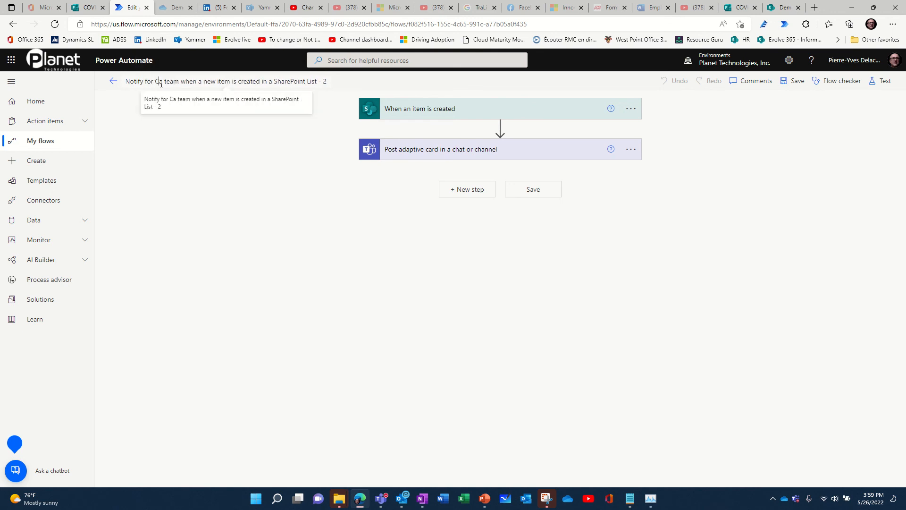
type("VID sym")
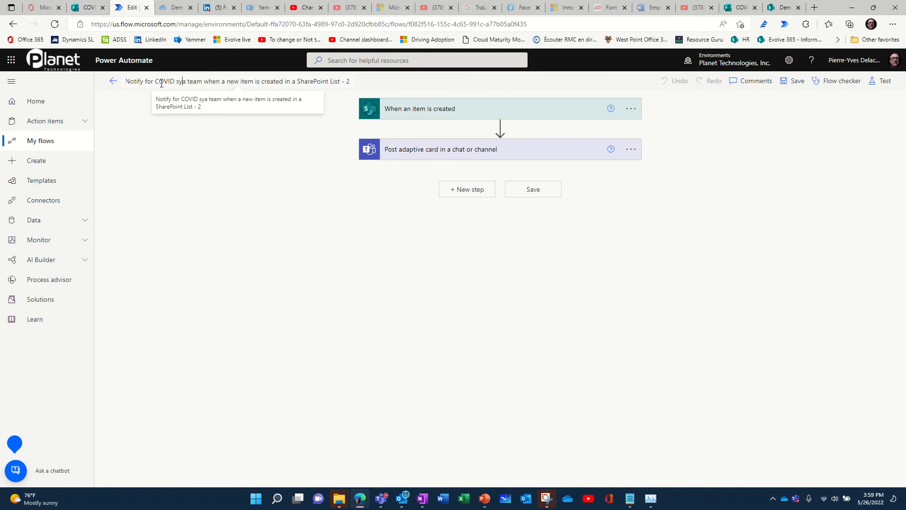
type("p")
type("m")
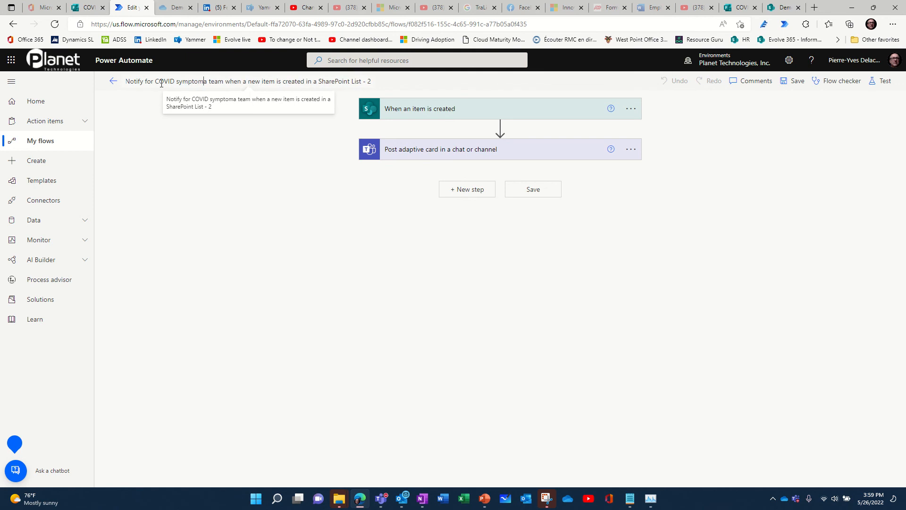
key("shift+Right")
key("shift+Right")
key("shift+Right")
key("shift+Right")
key("shift+Right")
key("shift+Right")
key("shift+Right")
key("shift+Right")
key("shift+Right")
key("shift+Right")
key("shift+Right")
key("shift+Right")
key("shift+Right")
key("shift+Right")
key("shift+Right")
key("shift+Right")
key("shift+Right")
key("shift+Right")
key("shift+Right")
key("shift+Right")
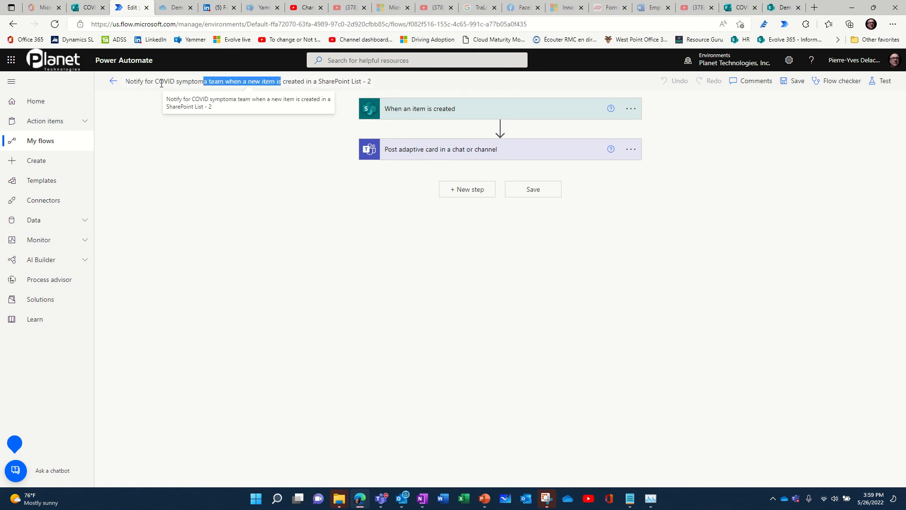
key("shift+Right")
key("shift+Right")
key("shift+Right")
key("shift+Right")
key("shift+Right")
key("shift+Right")
key("shift+Right")
key("shift+Right")
key("shift+Right")
key("shift+Right")
key("shift+Right")
key("shift+Right")
key("shift+Right")
key("shift+Right")
key("shift+Right")
key("shift+Right")
key("shift+Right")
key("shift+Right")
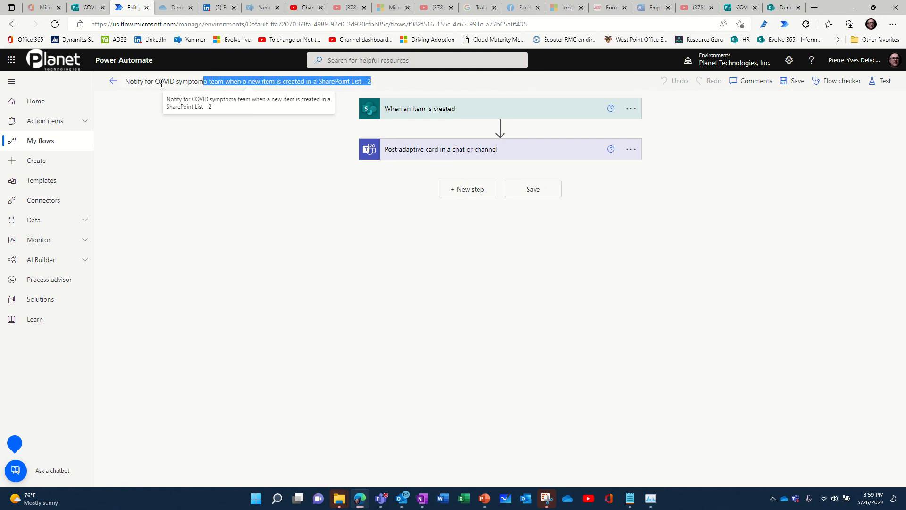
key("Delete")
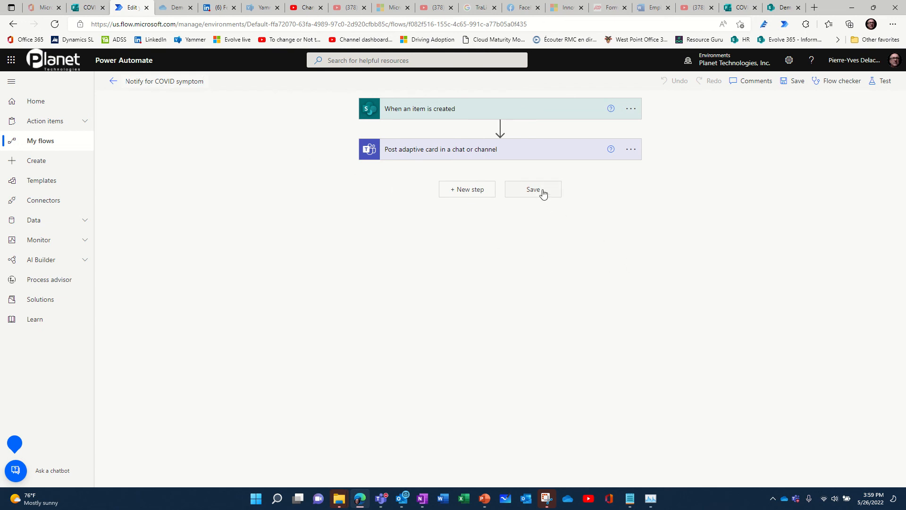
Step: Review the settings of the adaptive card action and the item trigger, save the flow, and return to its details page
left_click(509, 156)
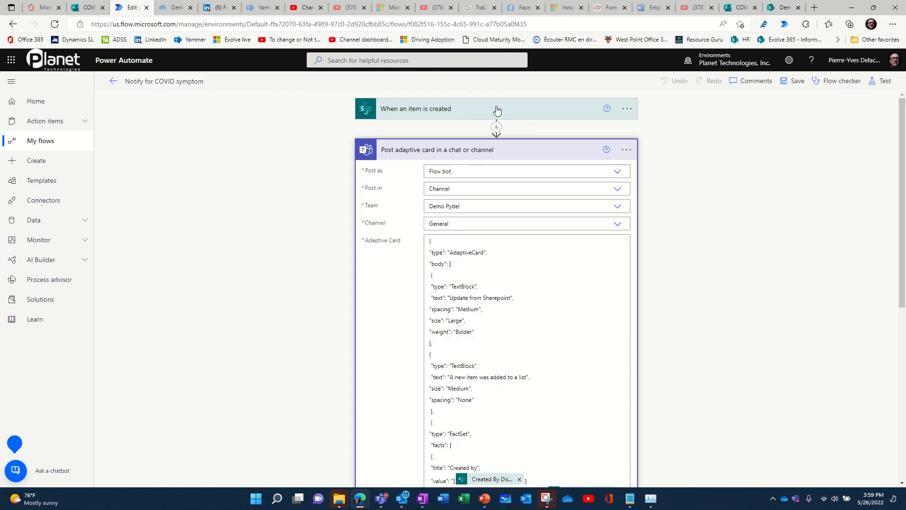
left_click(496, 111)
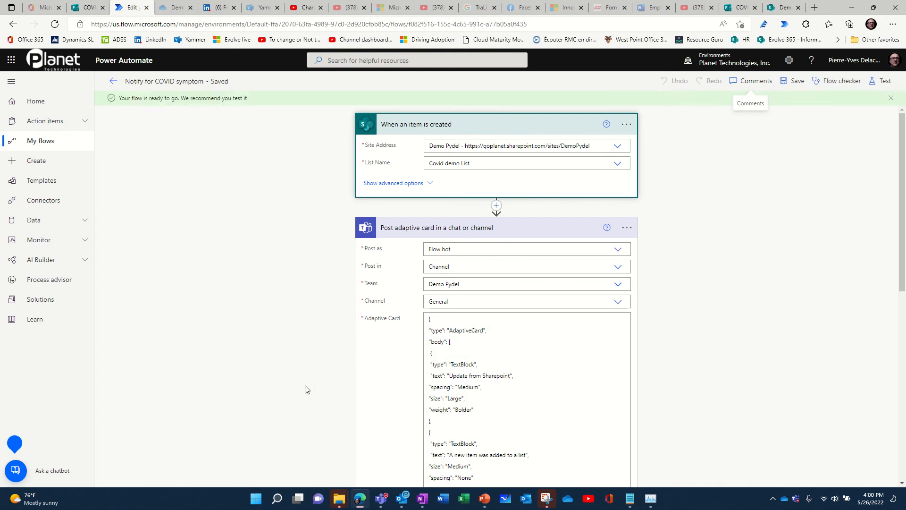
left_click(112, 83)
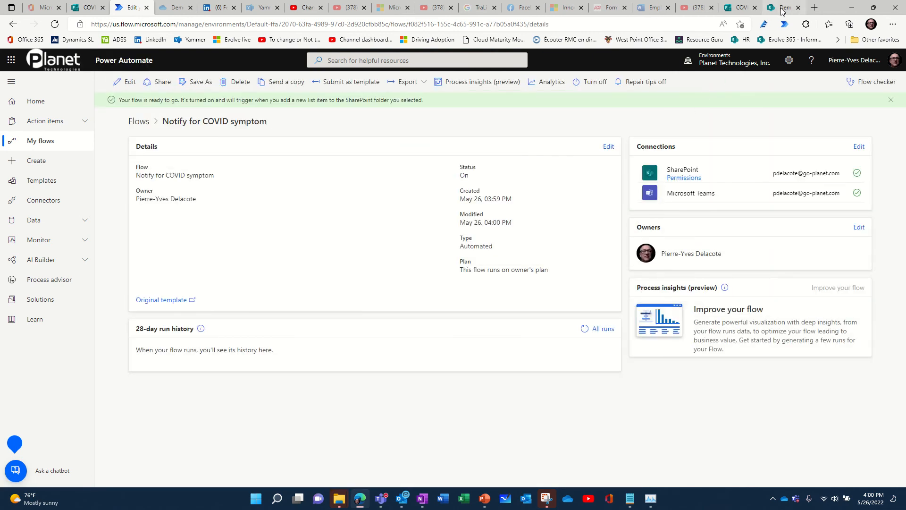
Step: Submit another COVID Form response with Yes for Fever or chills and No for Cough, Shortness of breath, and Fatigue
left_click(742, 7)
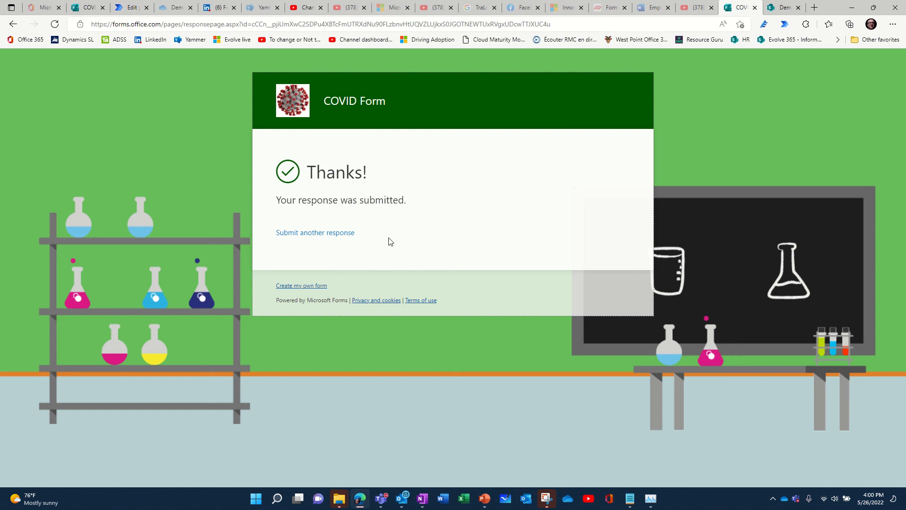
left_click(328, 234)
left_click(290, 256)
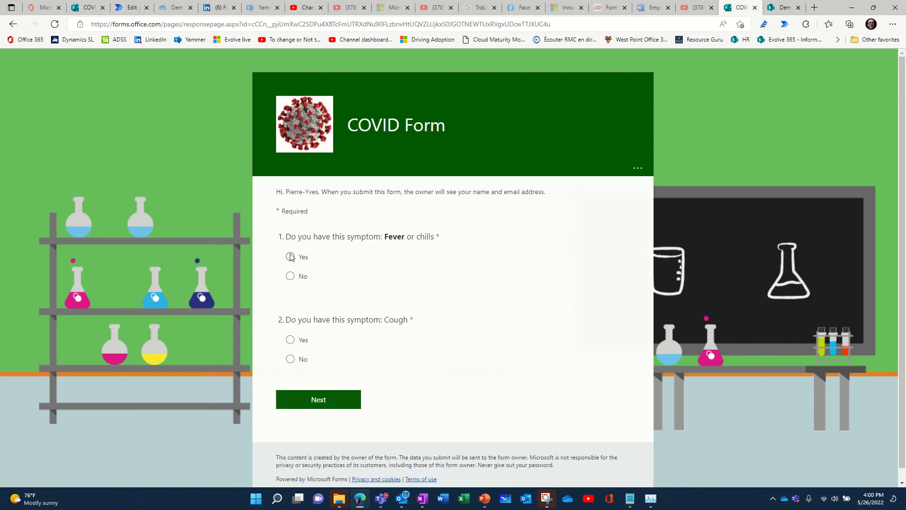
left_click(290, 359)
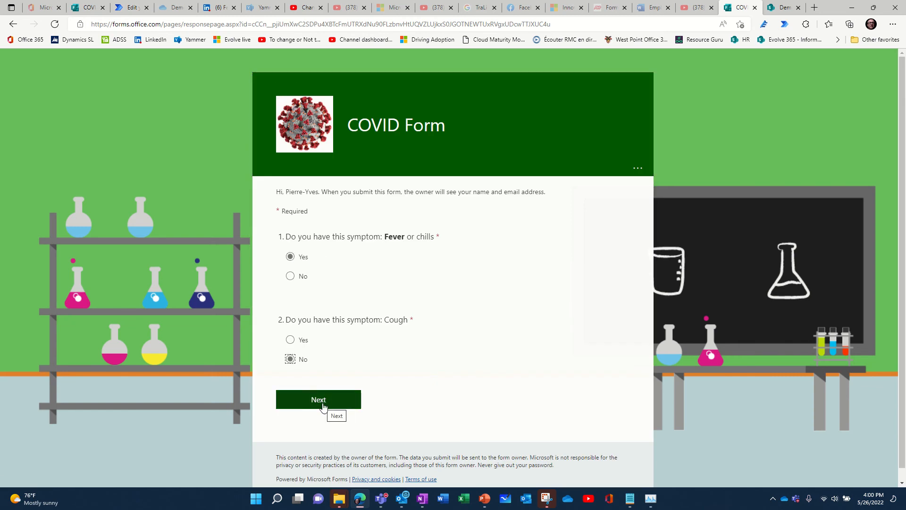
left_click(323, 402)
left_click(290, 291)
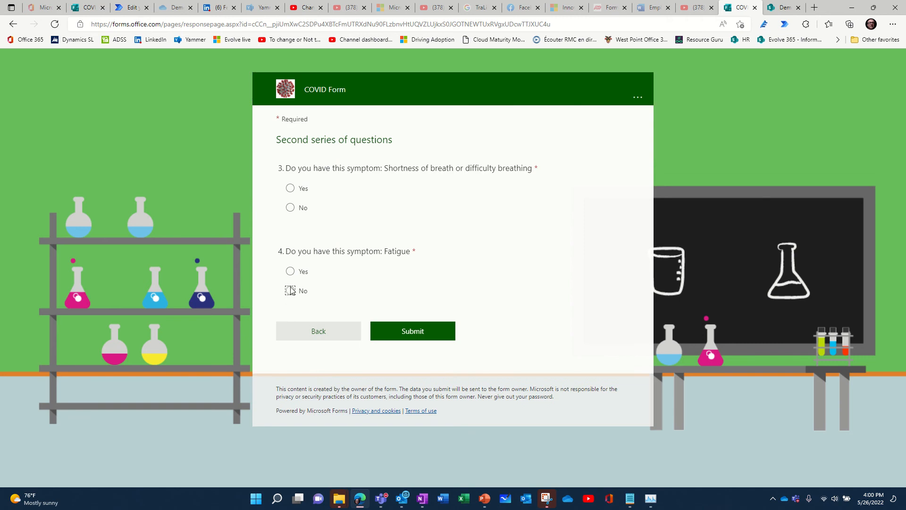
left_click(290, 207)
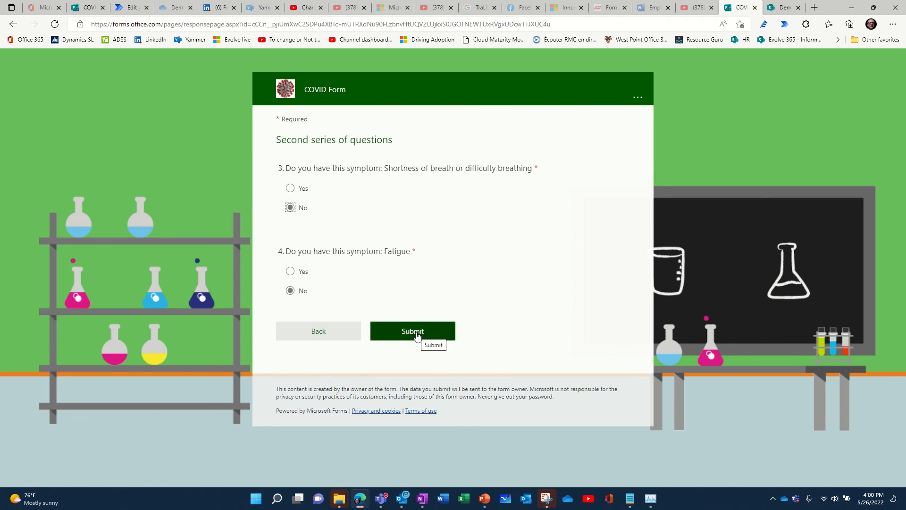
left_click(413, 331)
Step: Switch to Teams and check the Covid demo List and the posts in Demo Pydel's General channel
left_click(384, 498)
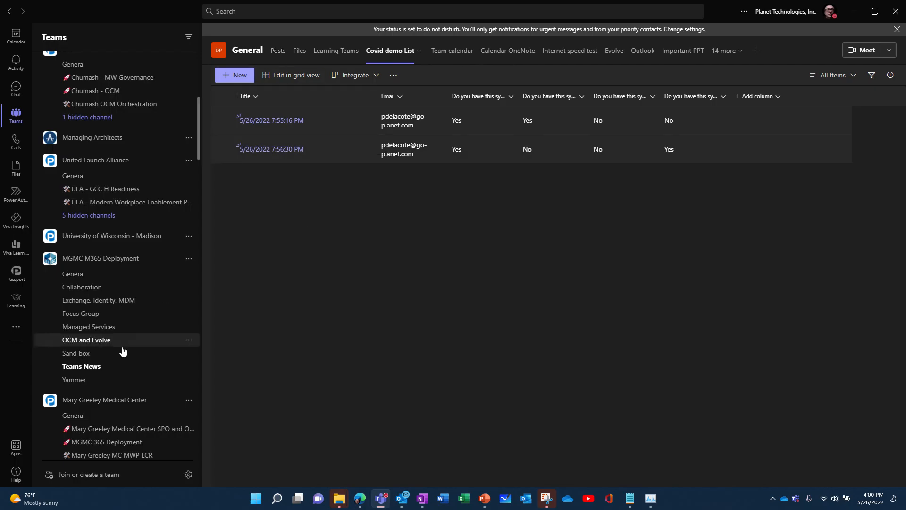
scroll(123, 351, "down", 15)
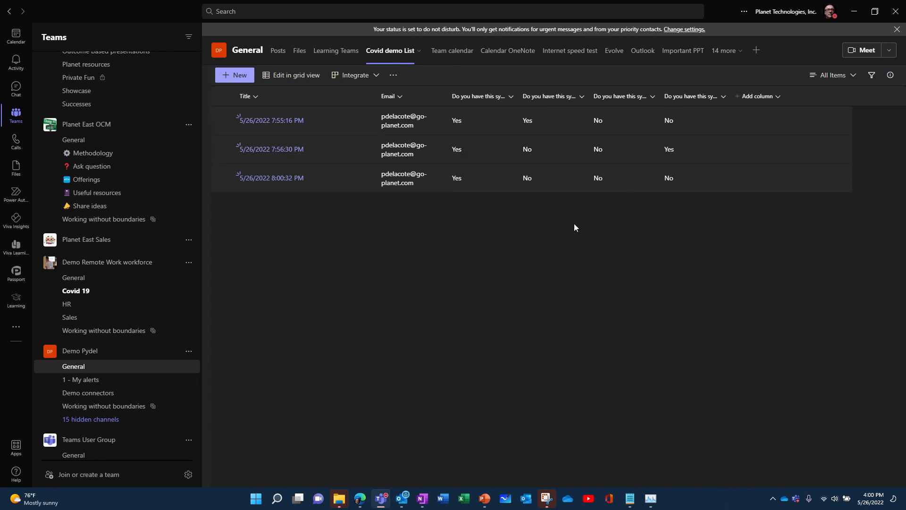
left_click(88, 372)
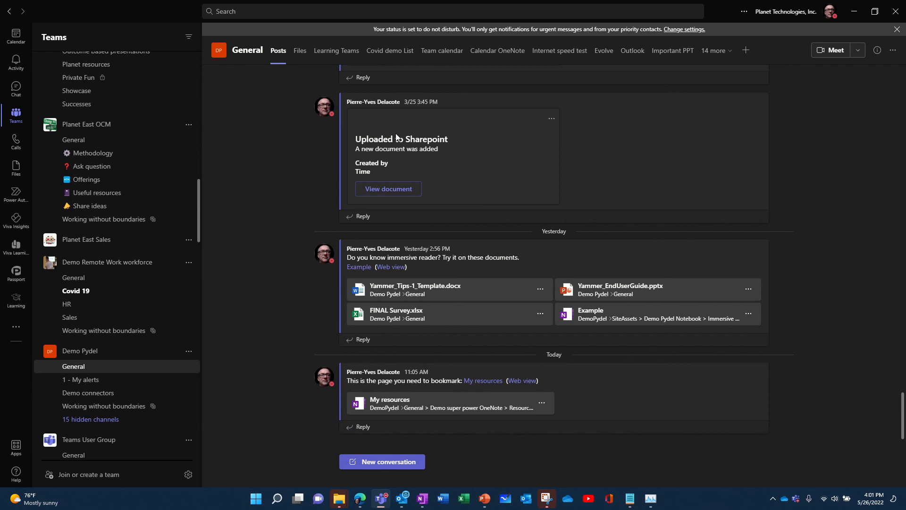
left_click(382, 55)
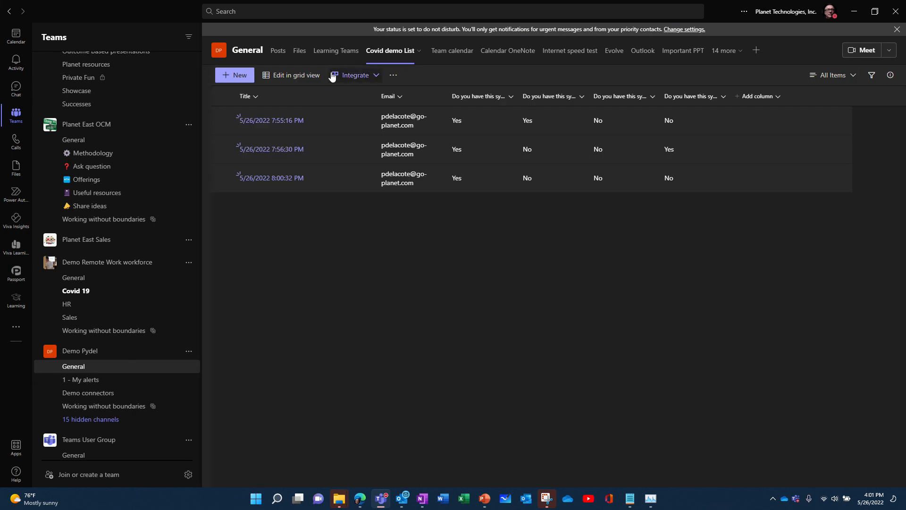
left_click(280, 52)
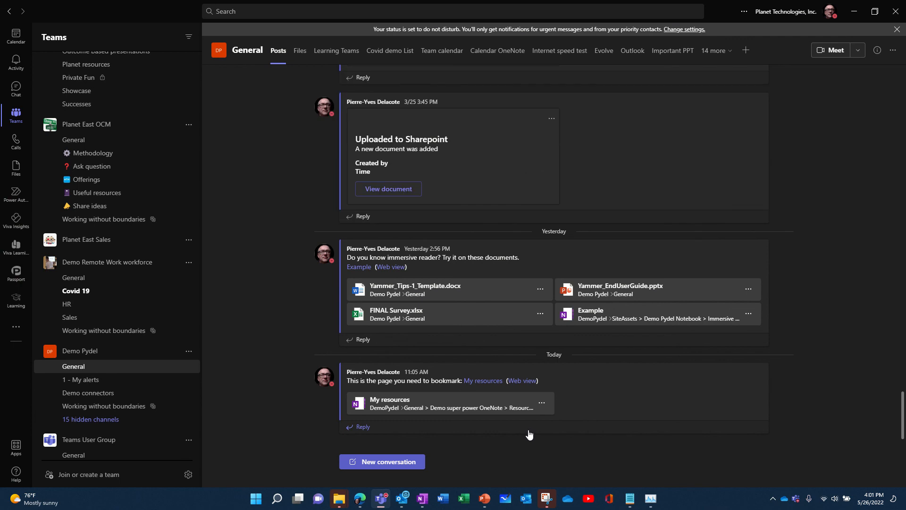
Step: Return to Power Automate in the browser and check the run history of the Notify for COVID symptom flow
left_click(359, 500)
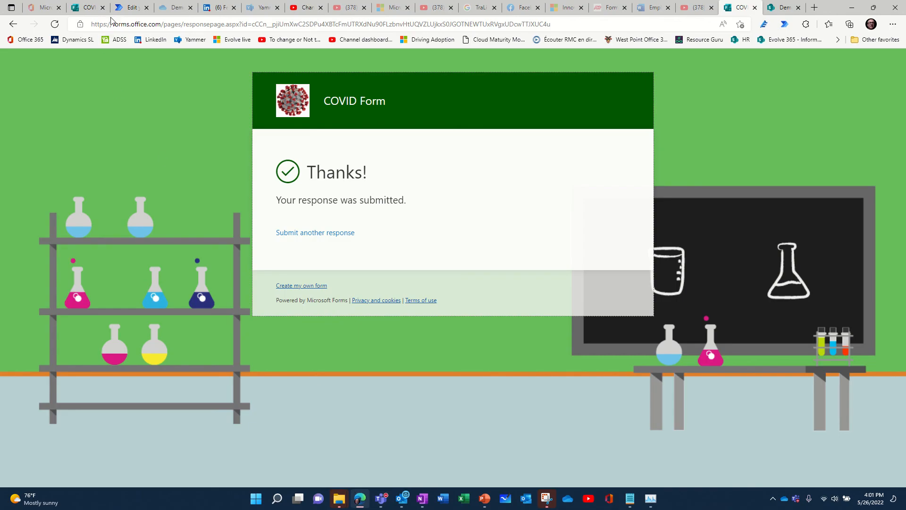
left_click(133, 7)
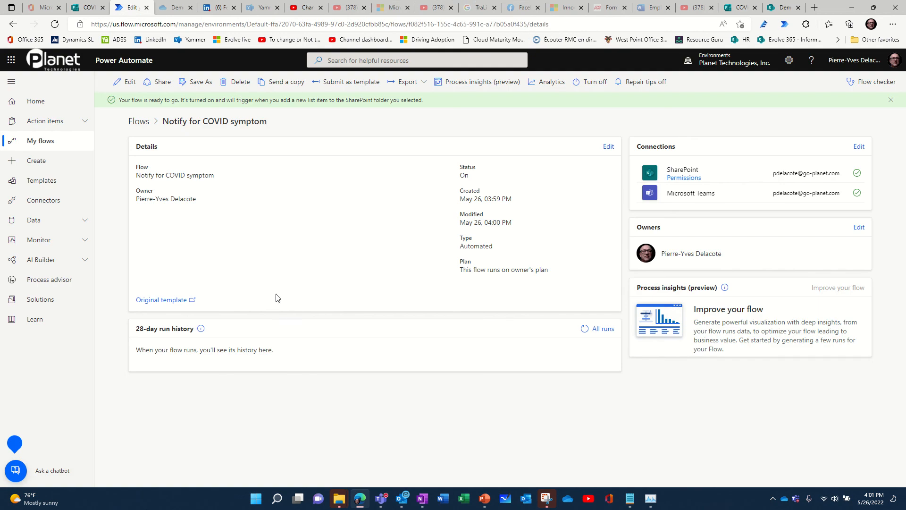
left_click(602, 329)
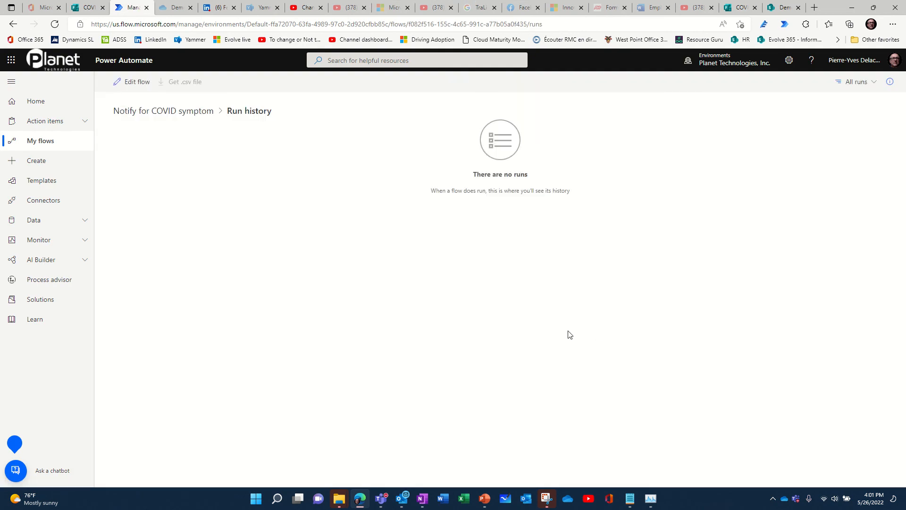
left_click(195, 112)
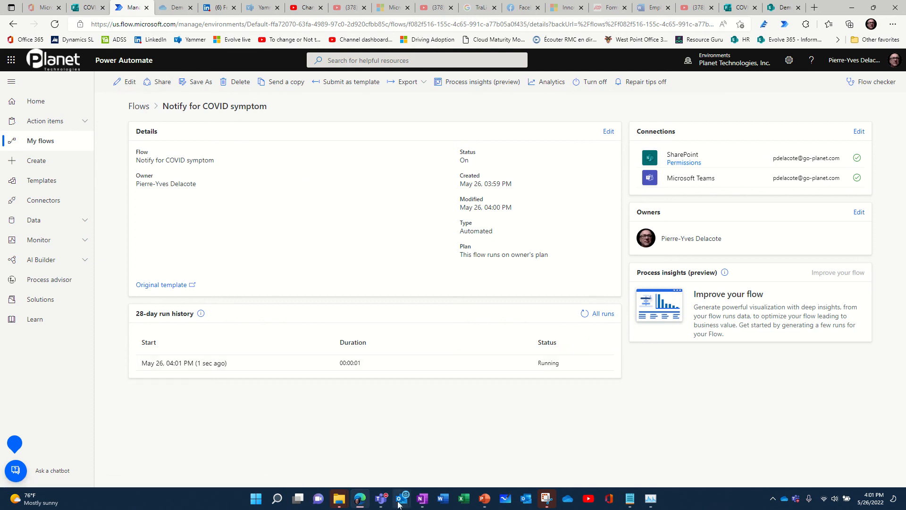
Step: Switch to Teams and open the list item from the Power Automate notification in the General channel
left_click(381, 498)
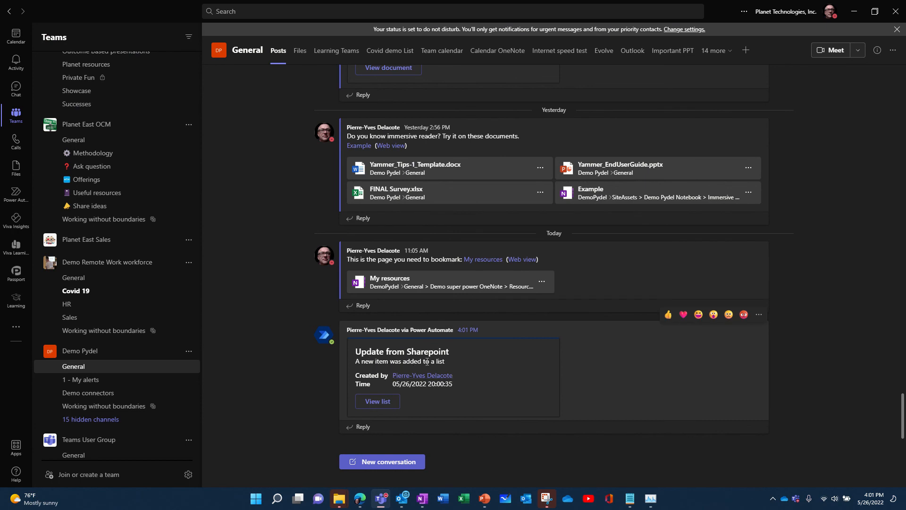
left_click(382, 402)
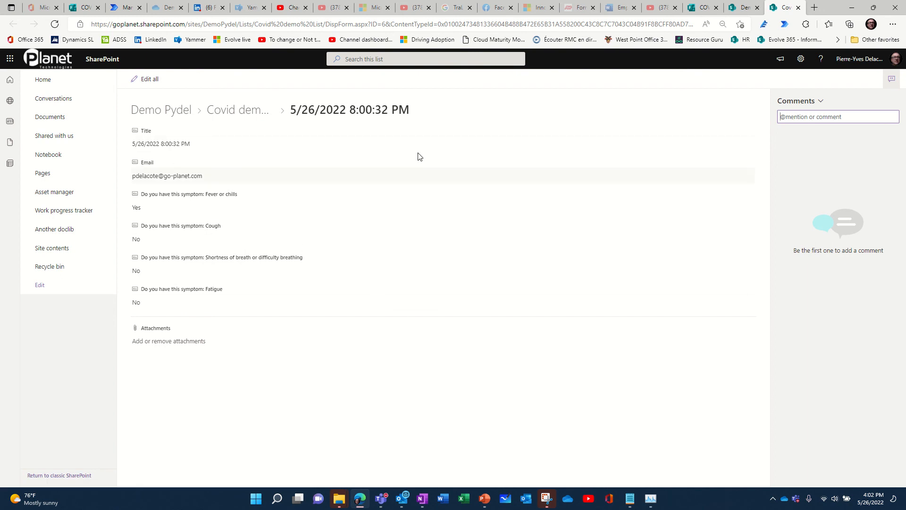
Step: Return to Power Automate, edit the Notify for COVID symptom flow, and add a Condition control between the trigger and the adaptive card action
left_click(125, 8)
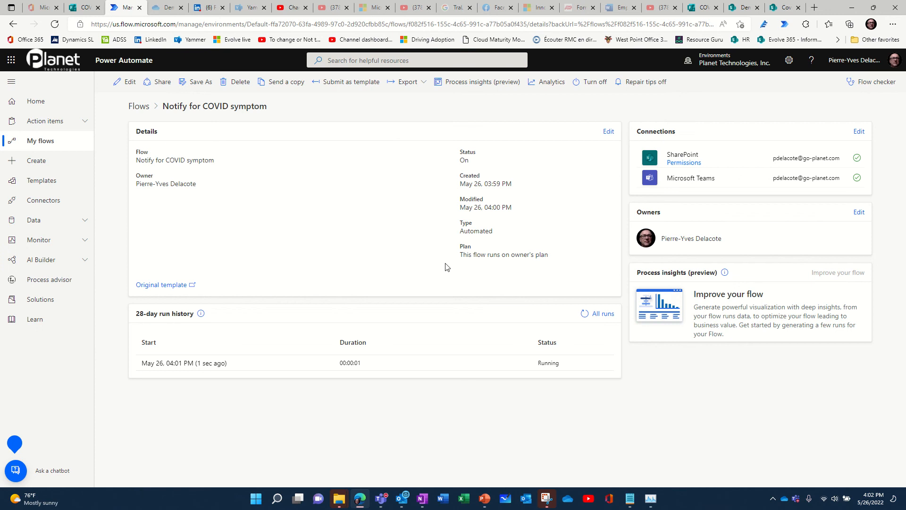
left_click(125, 82)
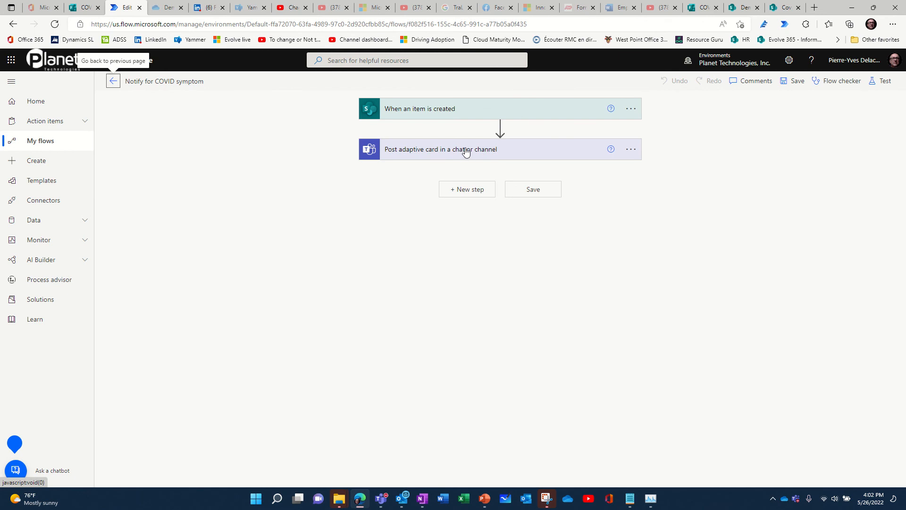
left_click(500, 128)
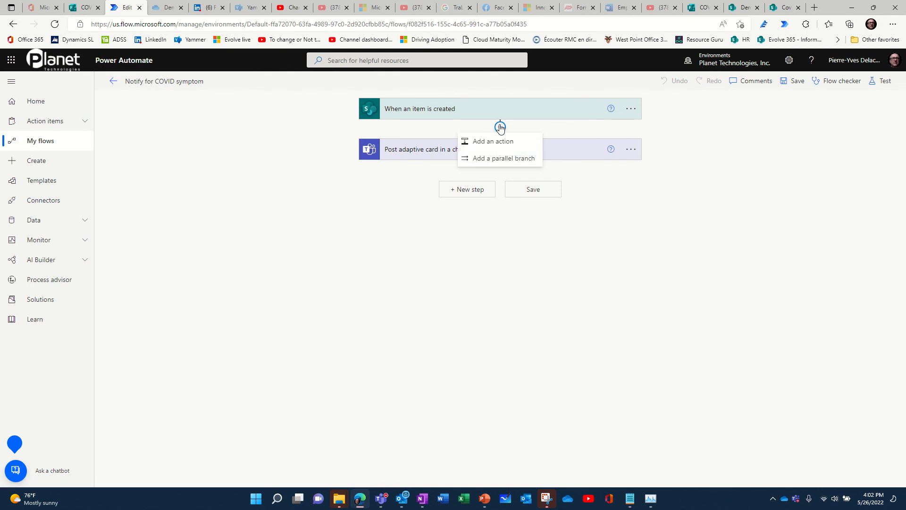
left_click(500, 139)
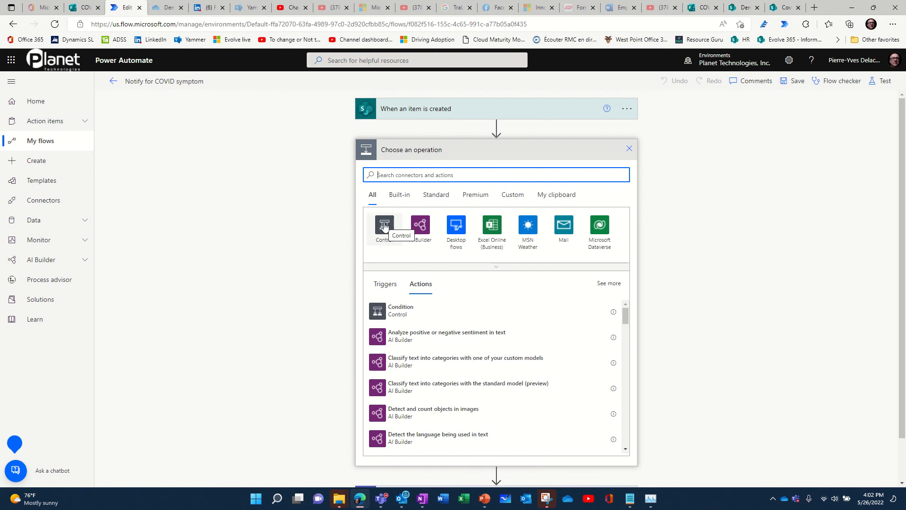
left_click(384, 225)
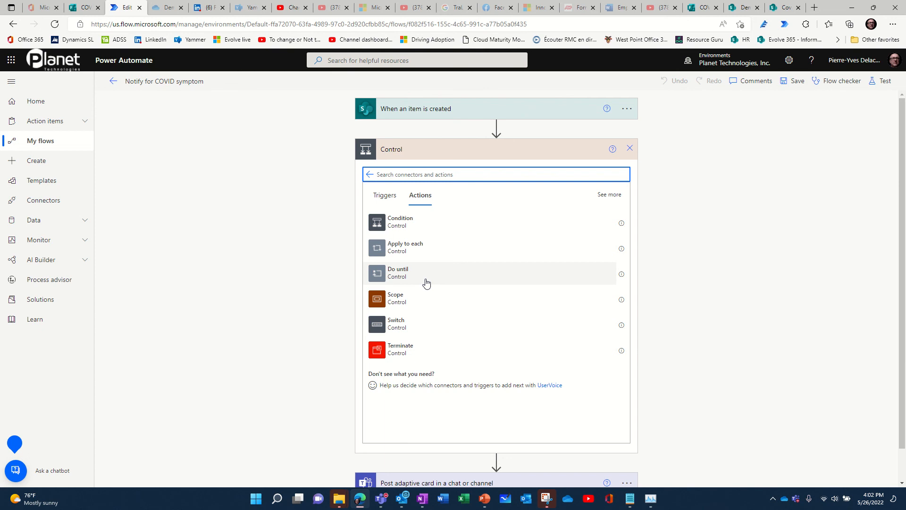
left_click(459, 229)
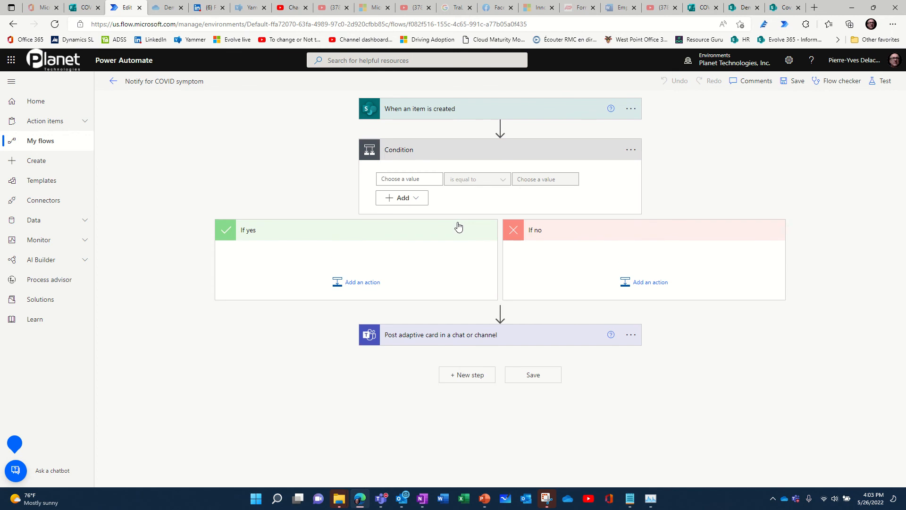
Step: Set the condition's first row to check that "Do you have this symptom: Fever or chills" contains Yes
left_click(422, 180)
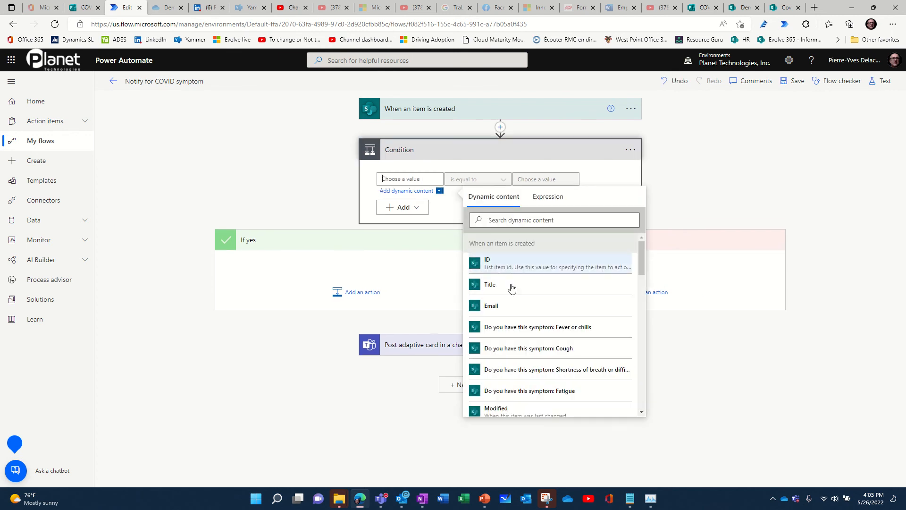
left_click(557, 329)
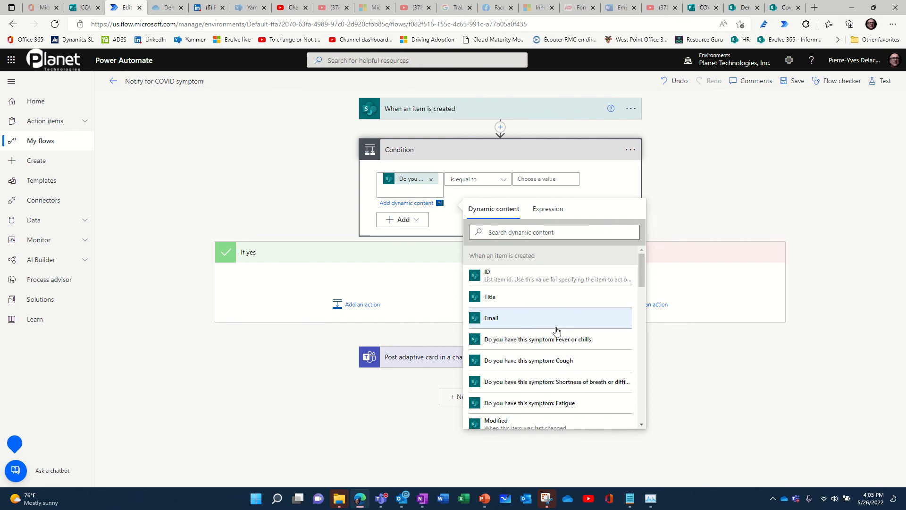
left_click(548, 179)
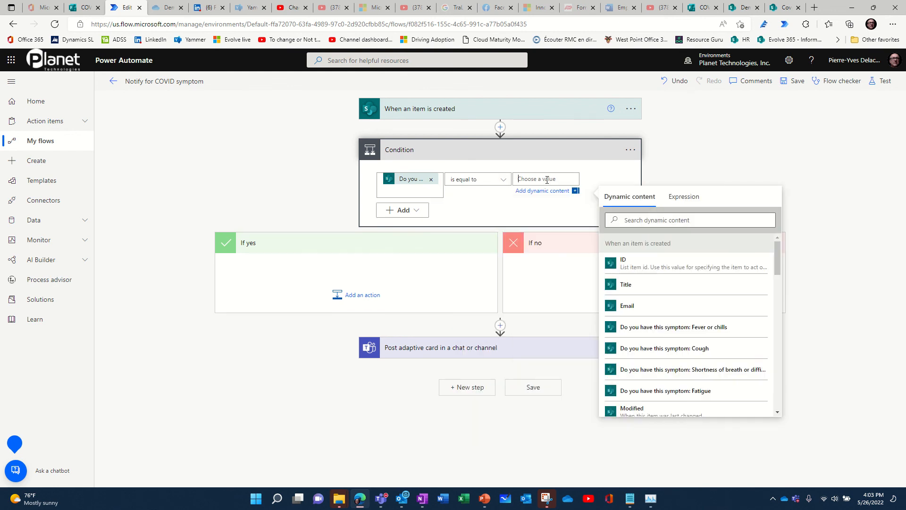
type("Yes")
left_click(494, 181)
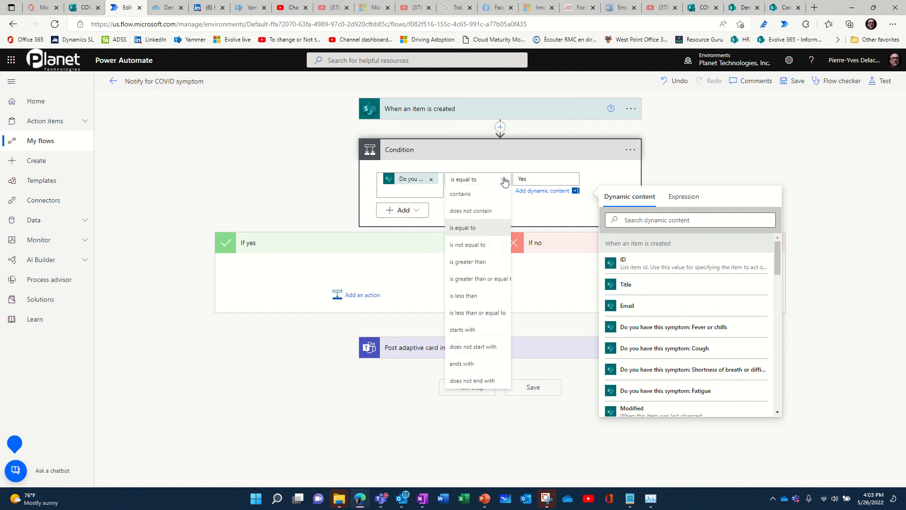
left_click(488, 195)
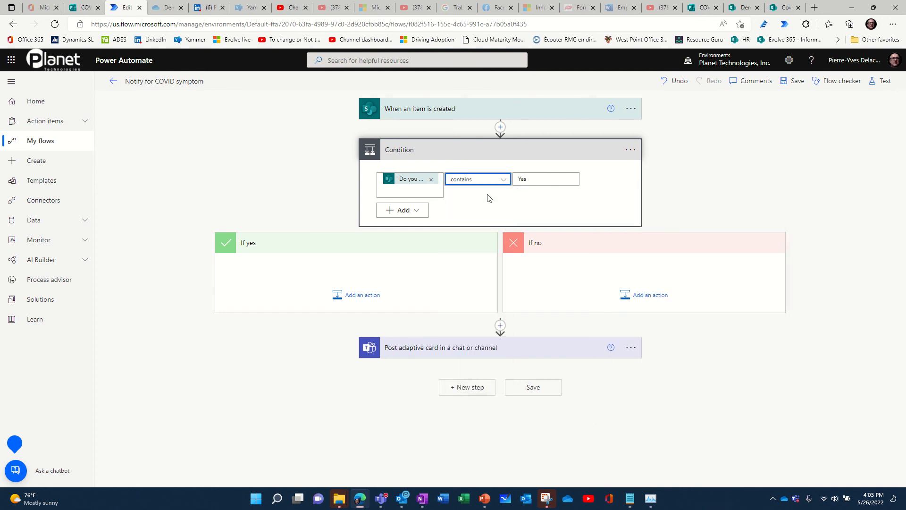
Step: Add a second row to the condition and choose "Do you have this symptom: Cough" as its value to check
left_click(420, 211)
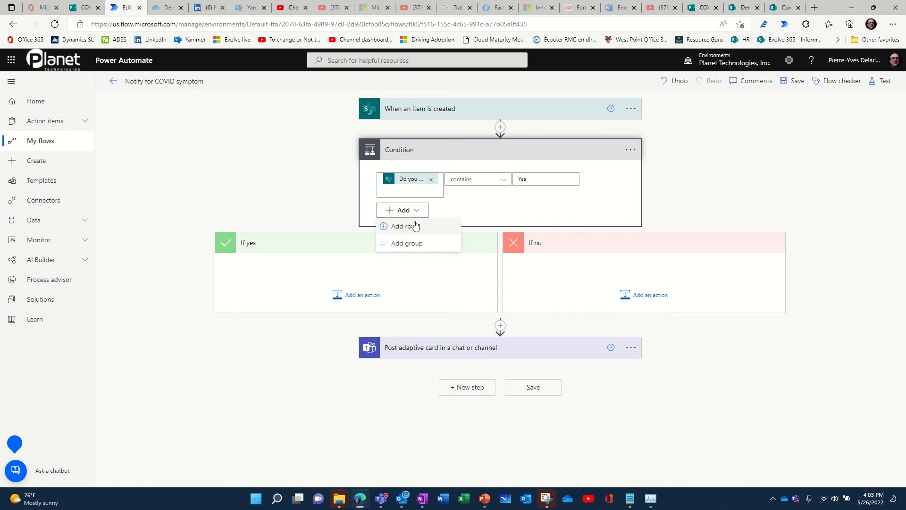
left_click(414, 226)
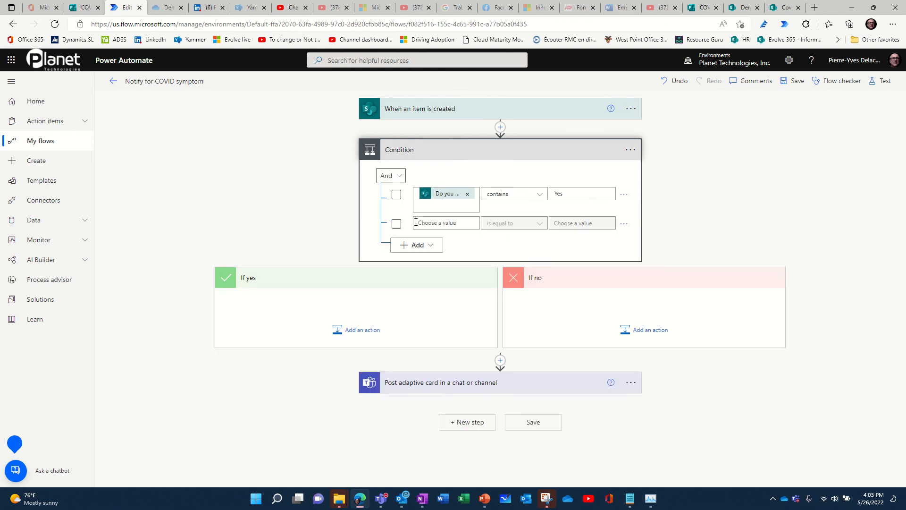
left_click(451, 223)
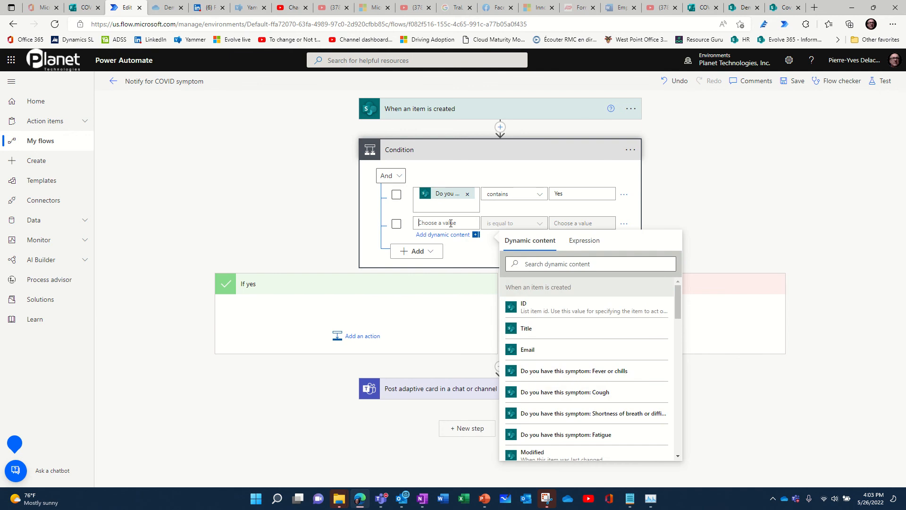
left_click(570, 392)
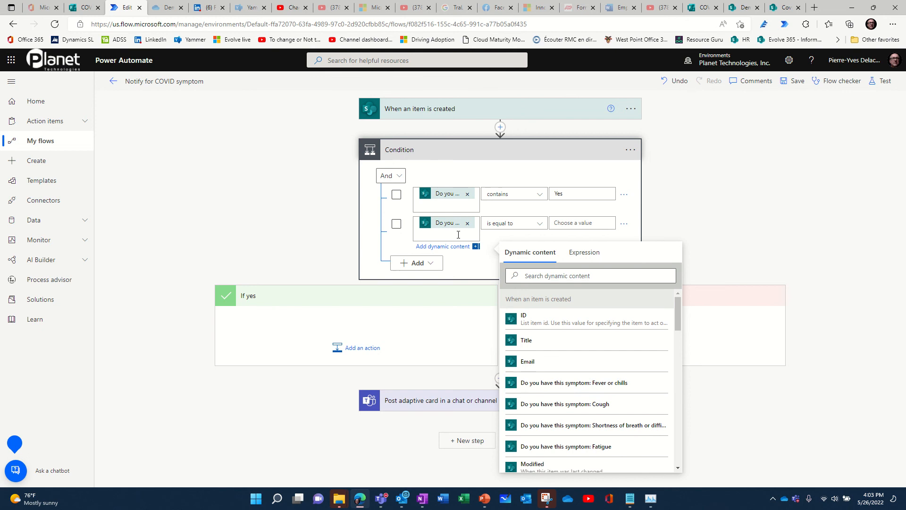
left_click(467, 223)
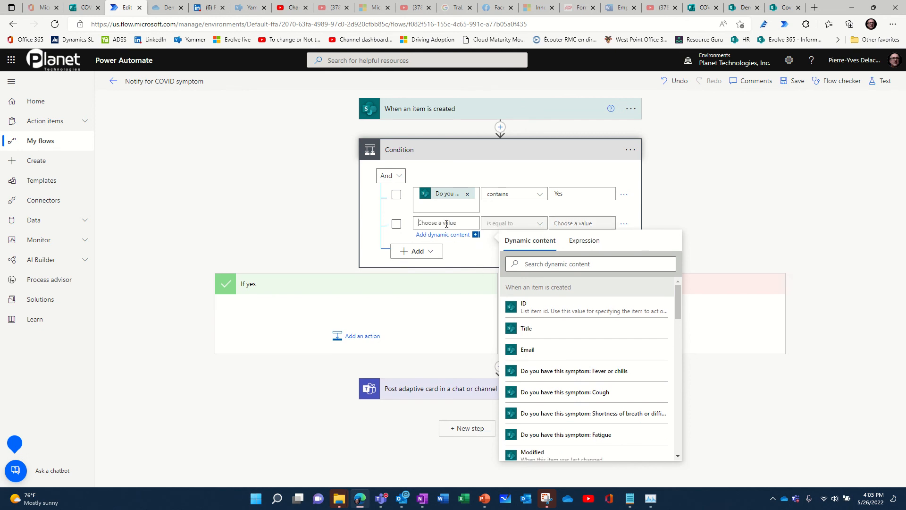
left_click(570, 397)
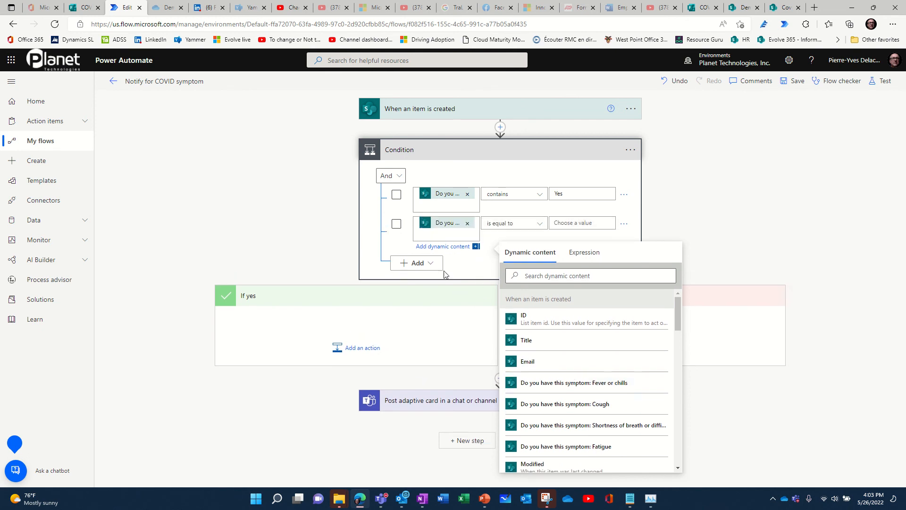
Step: Add a nested group to the condition and change the top-level logic to Or
left_click(416, 254)
left_click(425, 296)
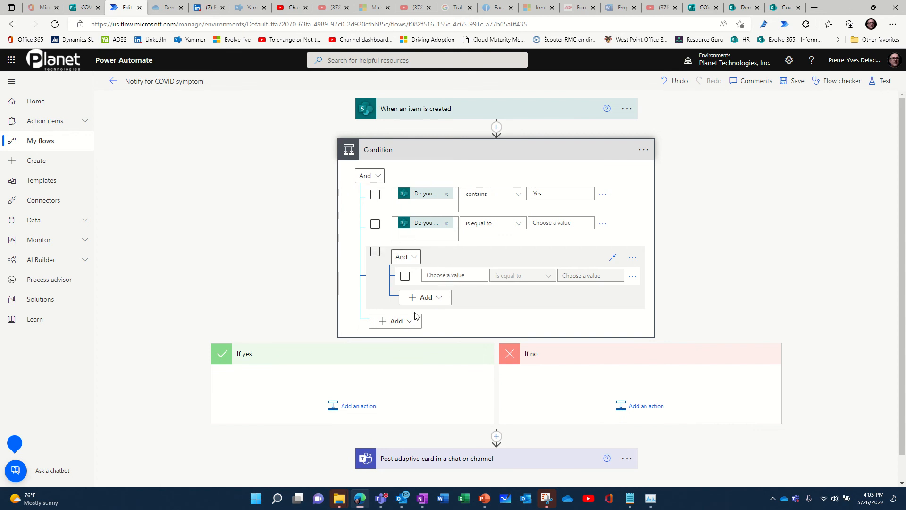
left_click(374, 177)
left_click(370, 210)
Step: Set the Cough row's comparison value to Yes and change the Fever or chills row's operator to "is equal to"
left_click(558, 223)
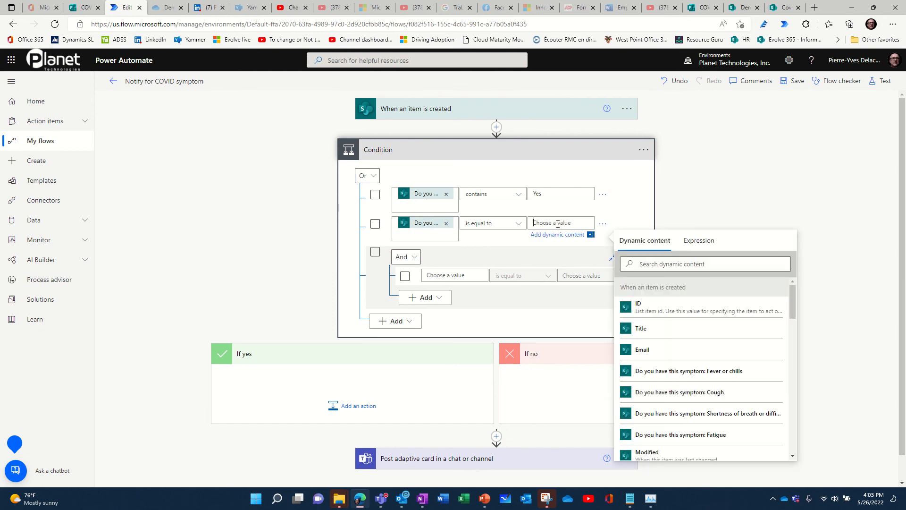
type("Yes")
left_click(519, 226)
left_click(521, 195)
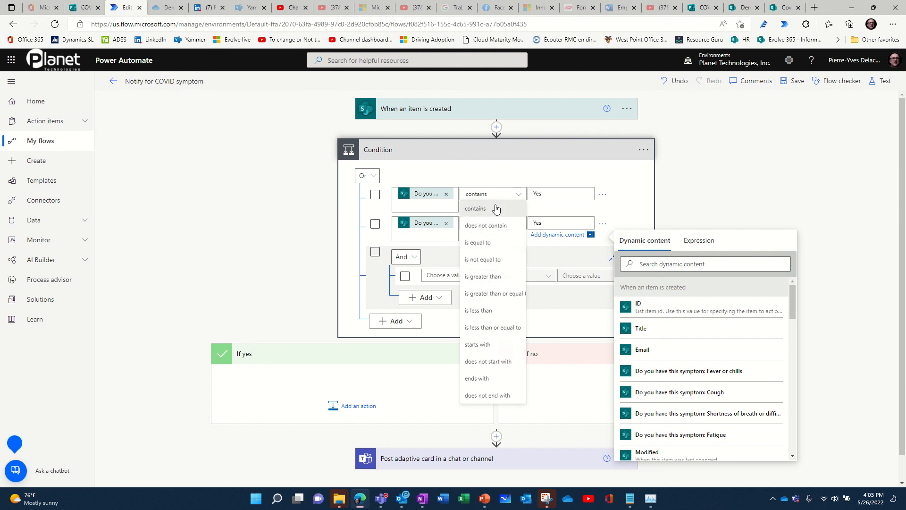
left_click(491, 244)
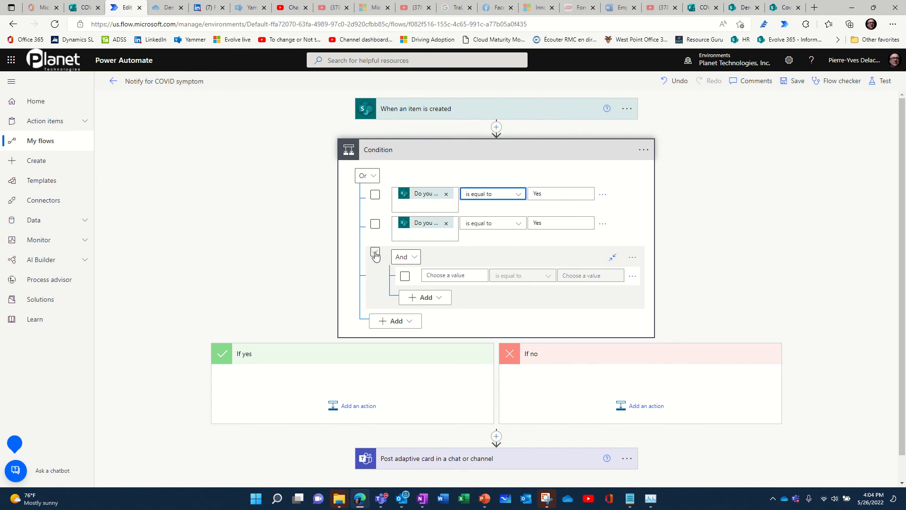
Step: Delete the empty nested group from the condition and add two more rows
left_click(633, 257)
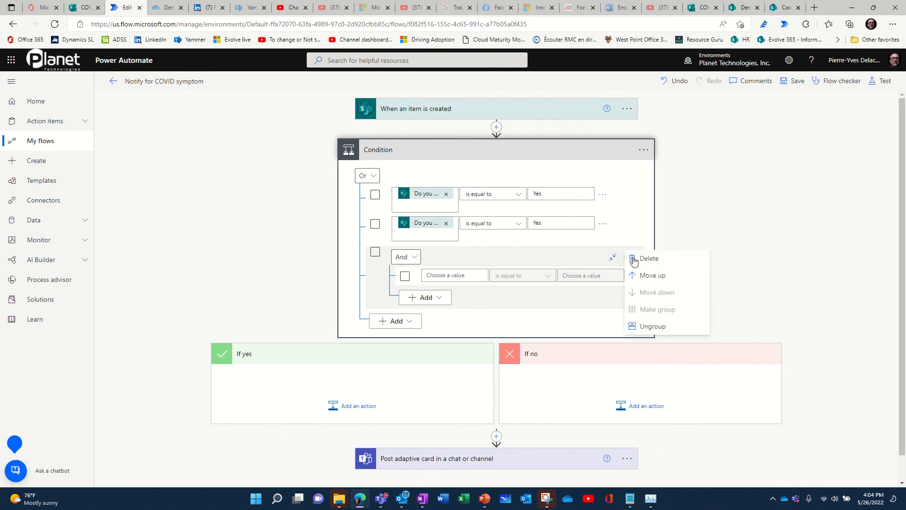
left_click(639, 260)
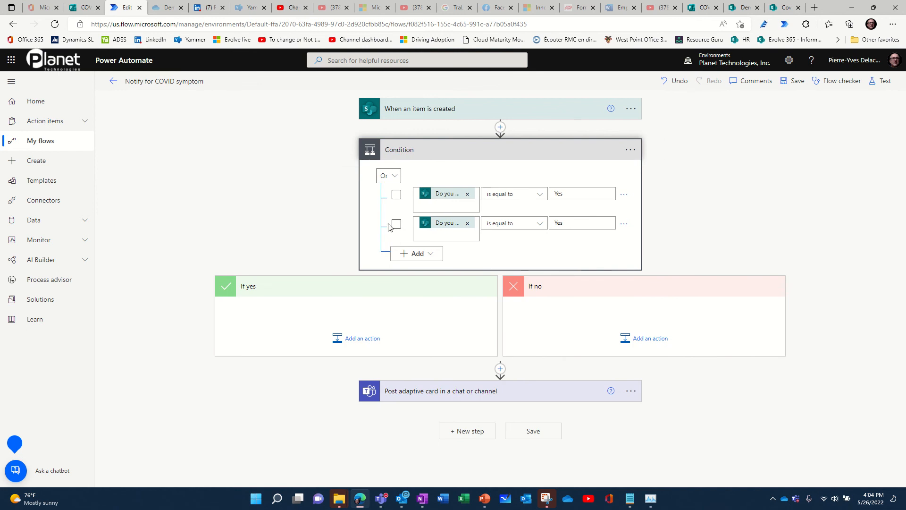
left_click(430, 256)
left_click(423, 270)
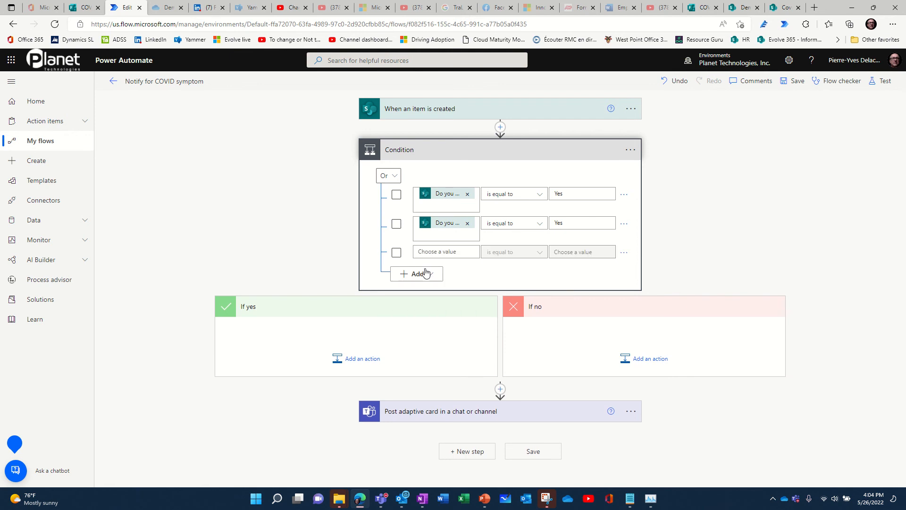
left_click(426, 273)
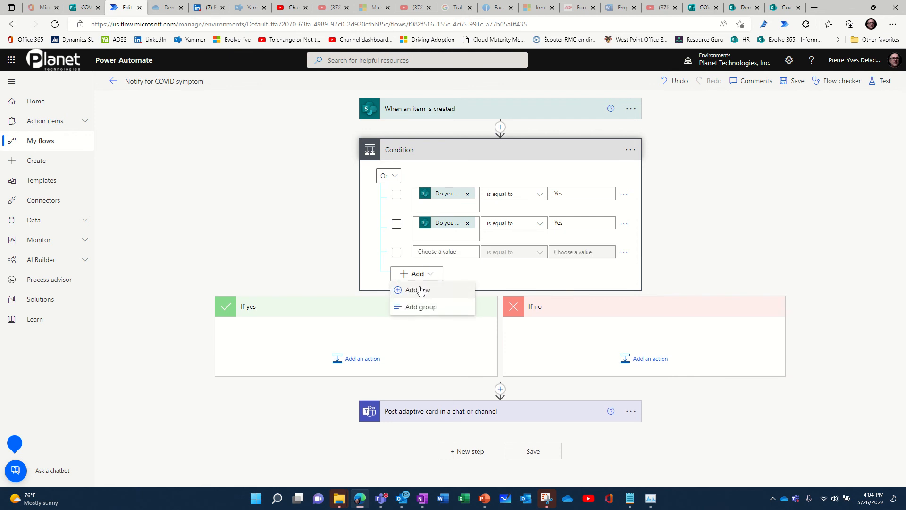
left_click(418, 290)
Step: Set the third condition row to check that the Shortness of breath symptom is equal to Yes
left_click(449, 251)
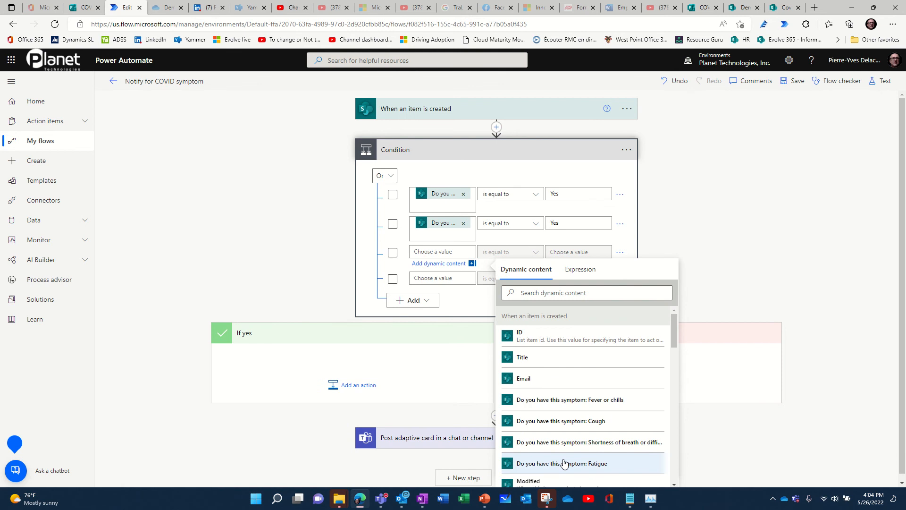
left_click(569, 444)
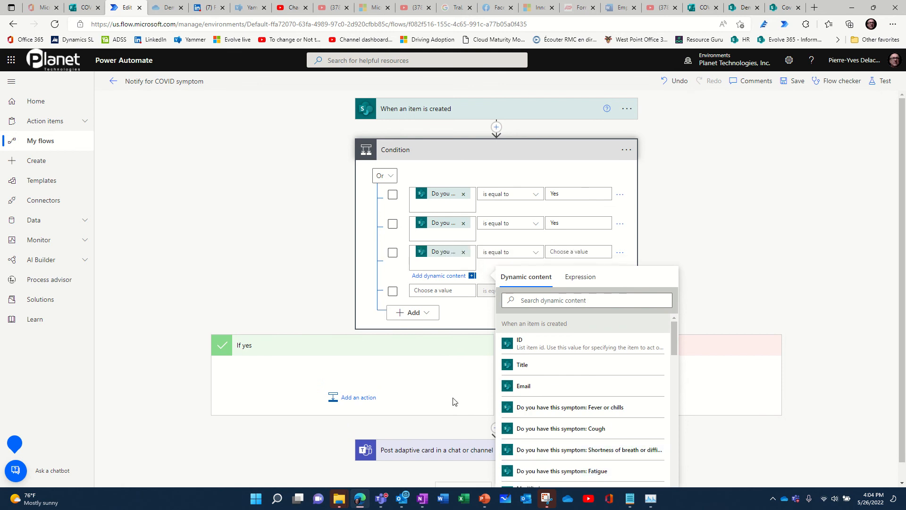
left_click(454, 323)
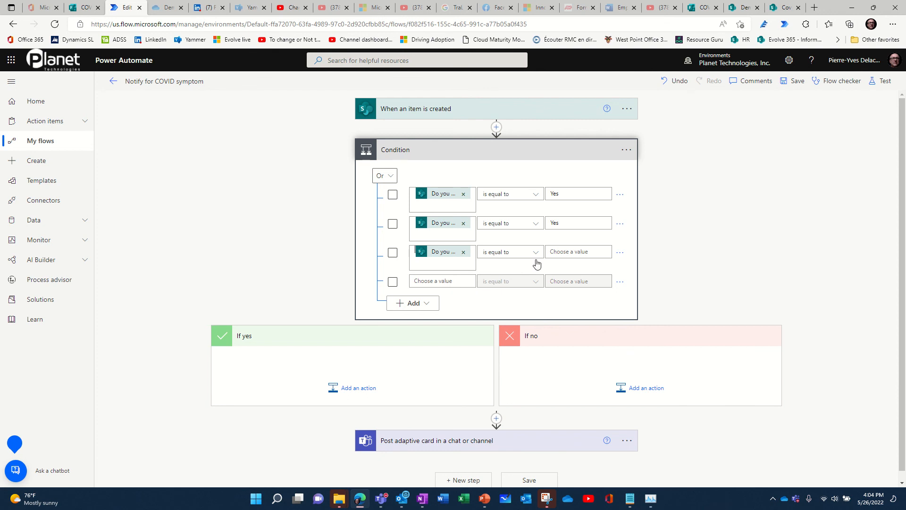
left_click(568, 251)
type("Yes")
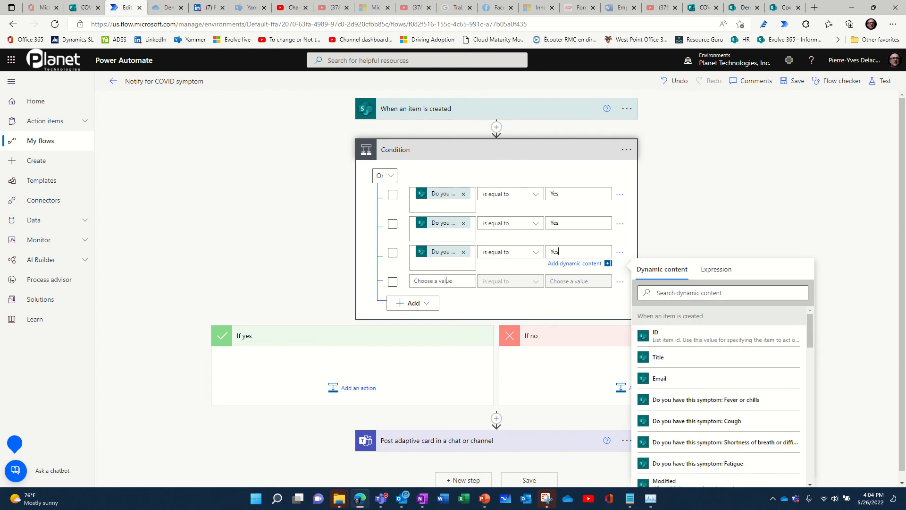
Step: Set the fourth condition row to check that "Do you have this symptom: Fatigue" is equal to Yes
left_click(446, 280)
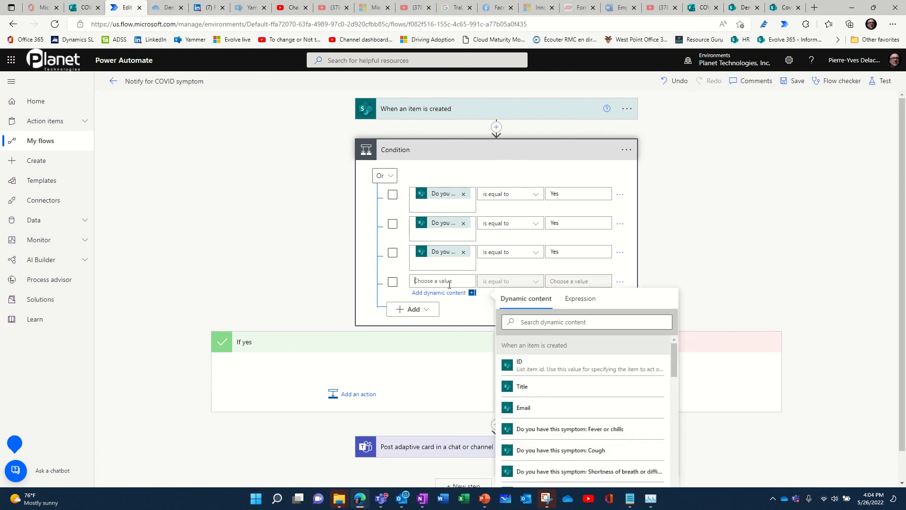
scroll(569, 439, "down", 2)
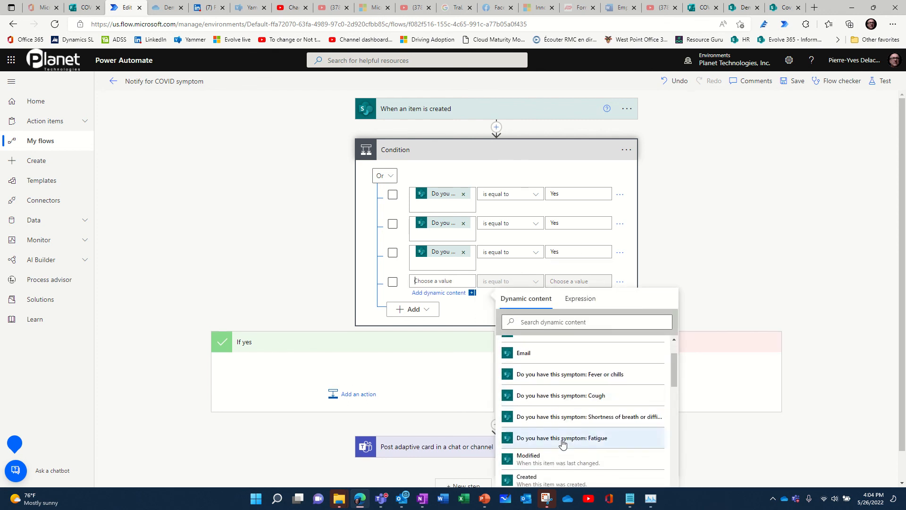
left_click(563, 443)
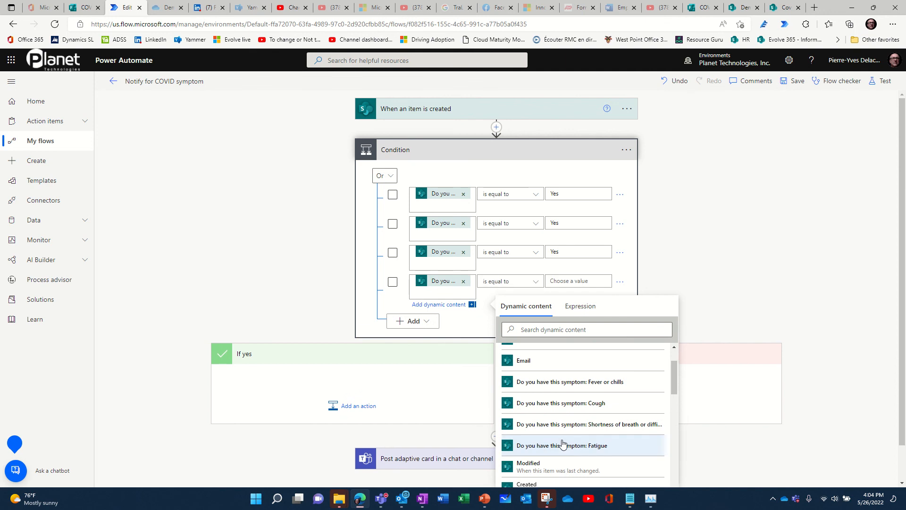
left_click(575, 281)
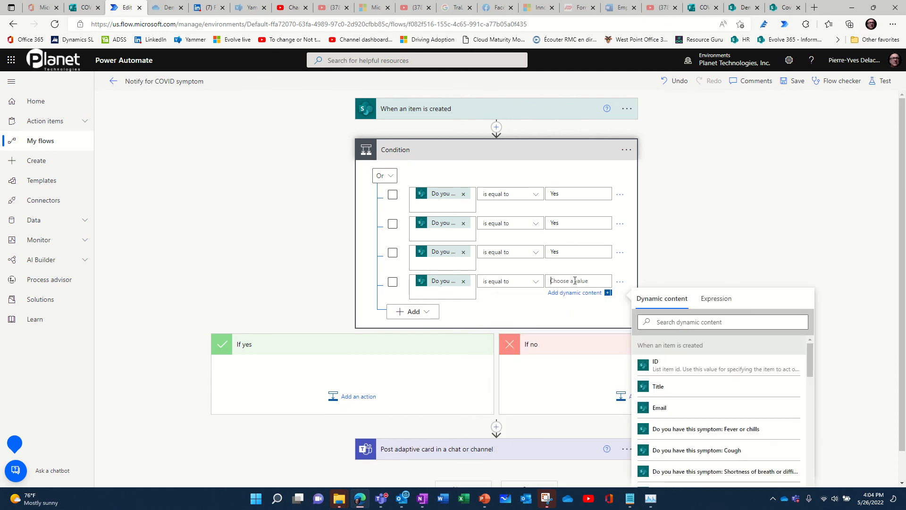
type("Yes")
left_click(286, 307)
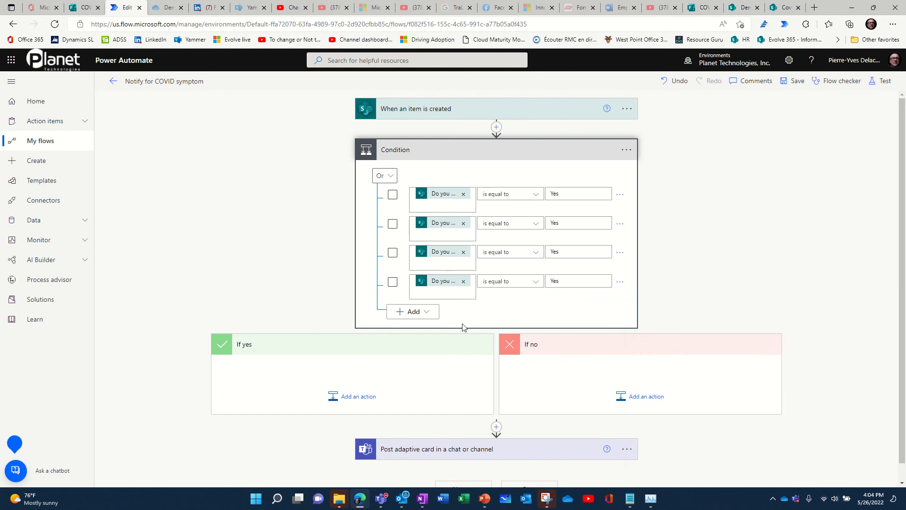
Step: Move the "Post adaptive card in a chat or channel" action into the If yes branch and save the flow
scroll(476, 317, "down", 1)
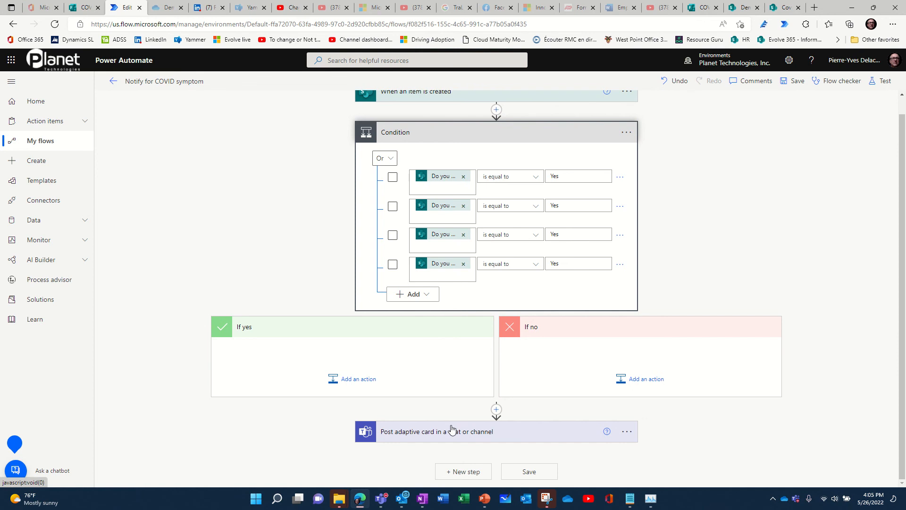
mouse_move(453, 429)
left_mouse_down()
mouse_move(418, 406)
mouse_move(409, 383)
mouse_move(446, 436)
left_mouse_up()
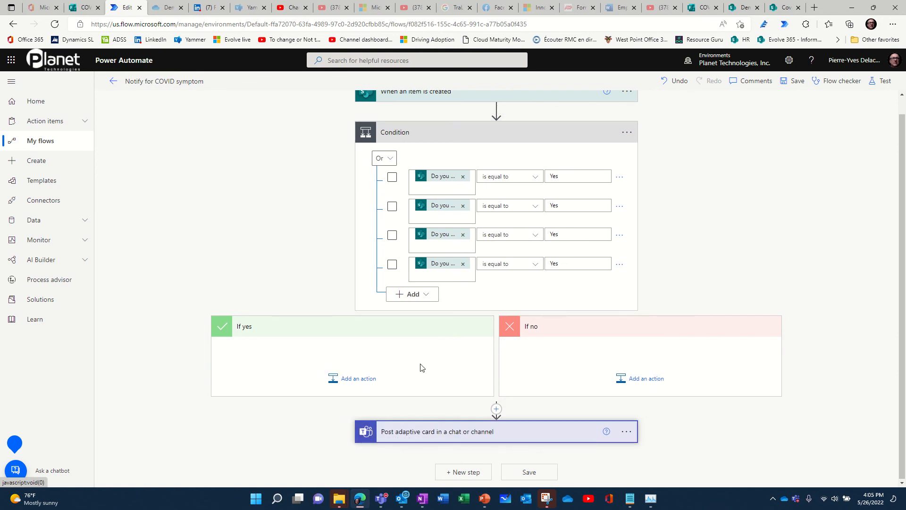
left_click(433, 369)
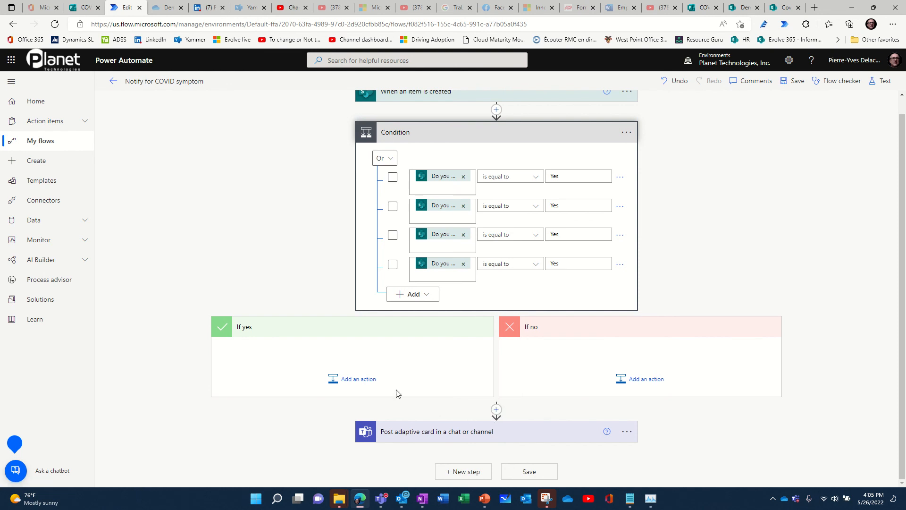
left_click_drag(434, 434, 370, 386)
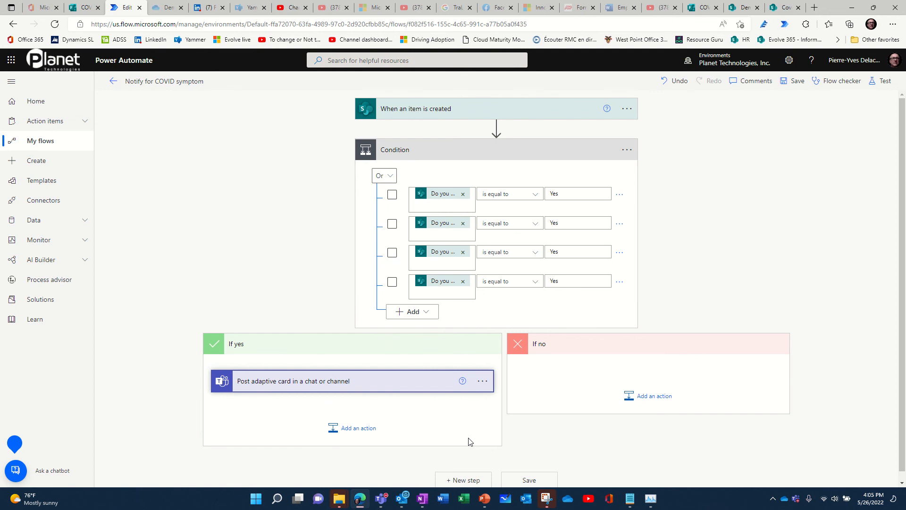
scroll(477, 434, "down", 1)
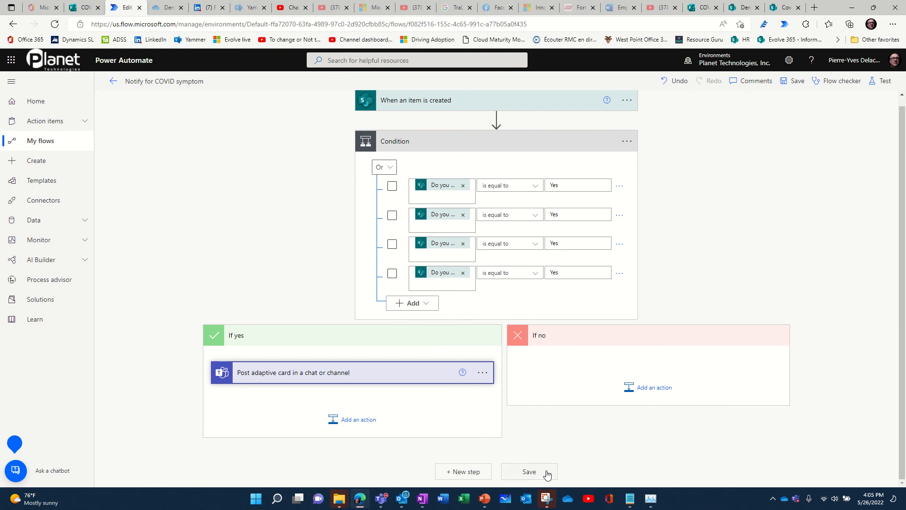
left_click(530, 471)
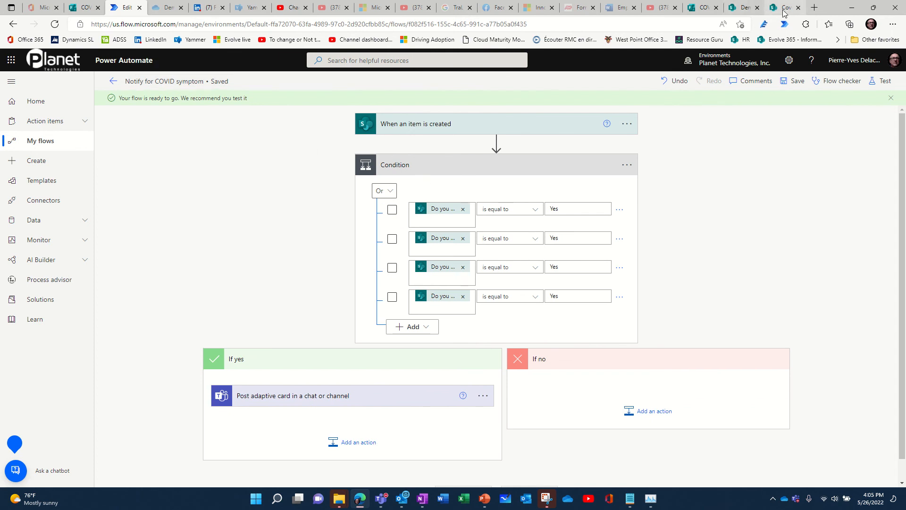
Step: Submit another COVID Form response answering No to all four symptom questions: fever or chills, cough, shortness of breath and fatigue
left_click(703, 8)
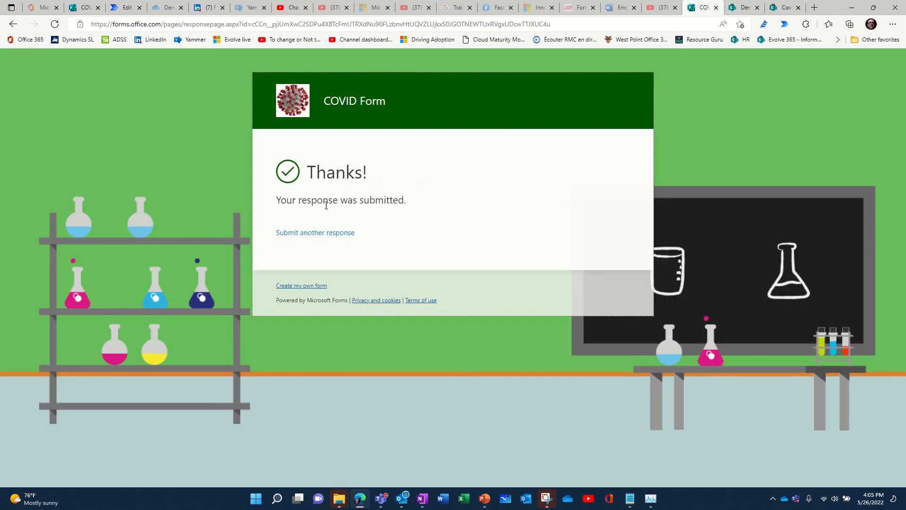
left_click(312, 234)
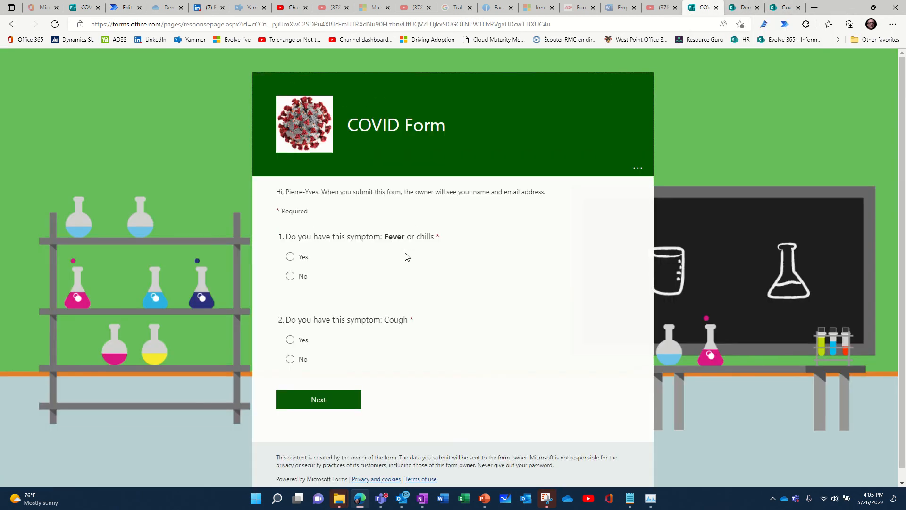
left_click(290, 279)
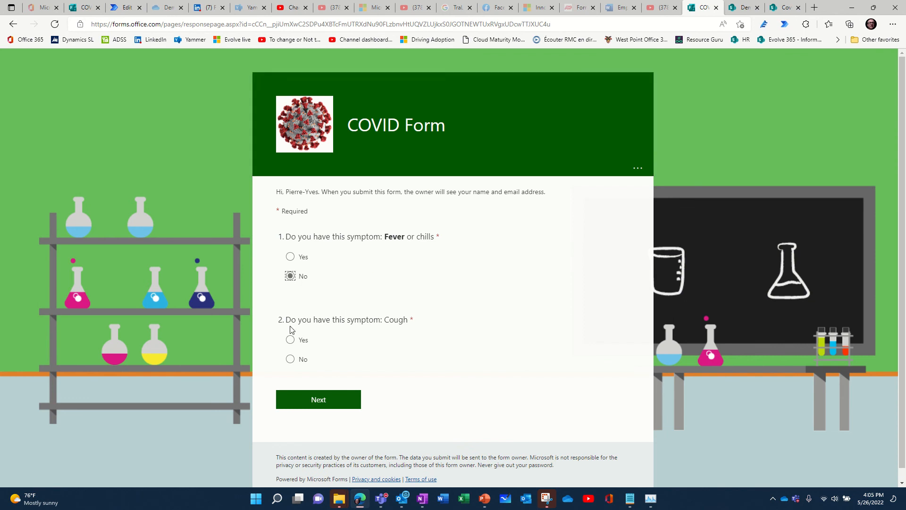
left_click(291, 360)
left_click(321, 401)
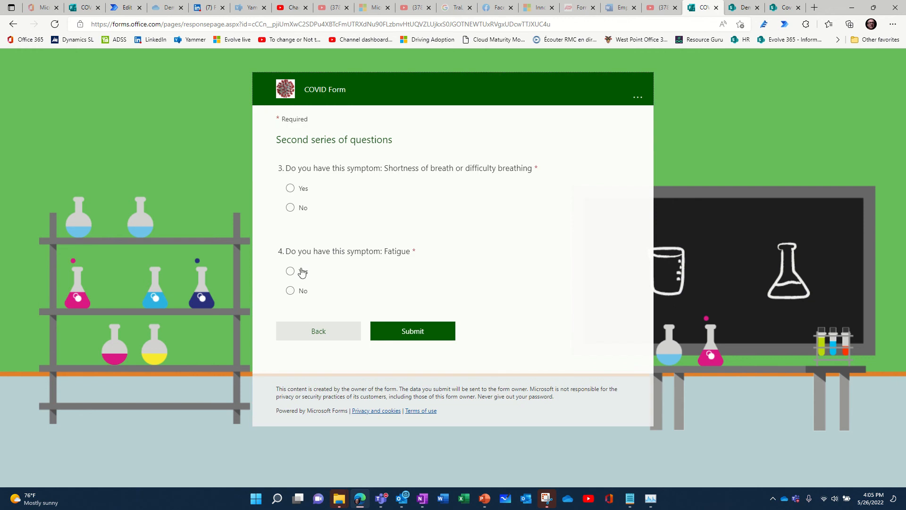
left_click(290, 210)
left_click(291, 291)
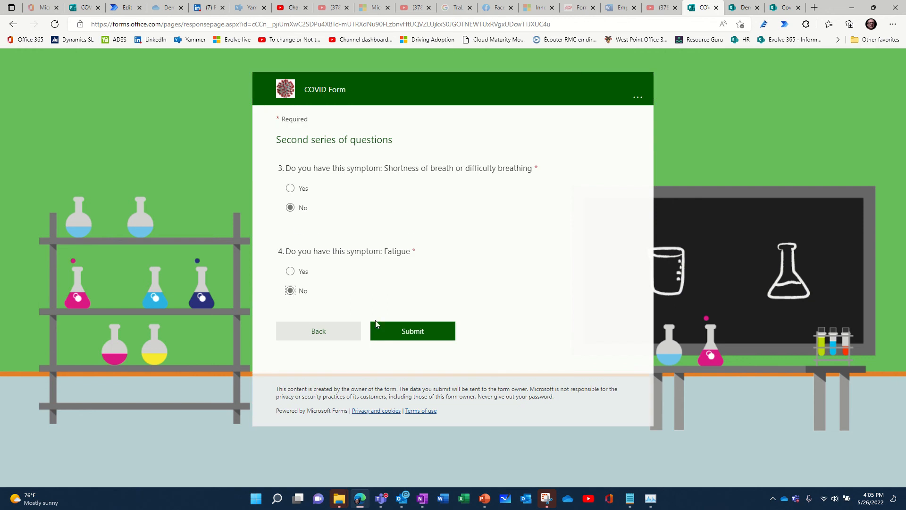
left_click(413, 332)
Step: Switch to Teams and check the Covid demo List for the new response and the General channel posts for a notification
left_click(381, 499)
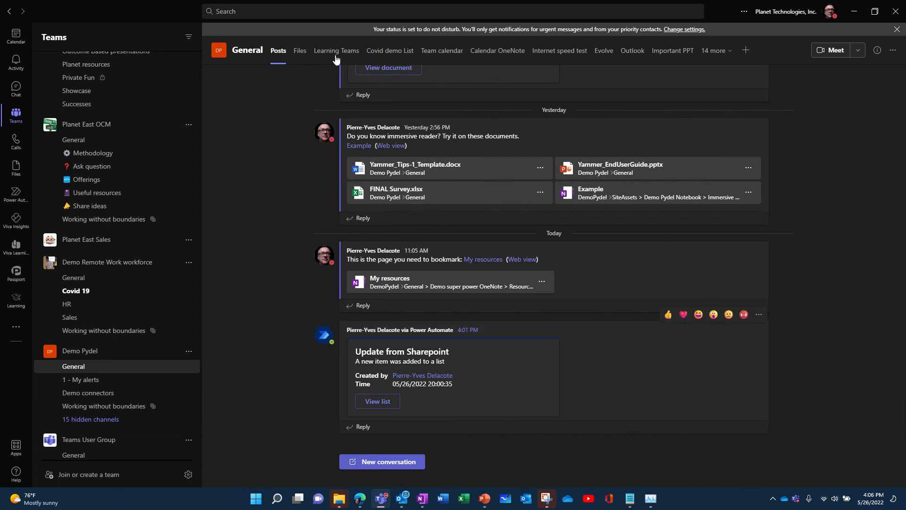
left_click(387, 51)
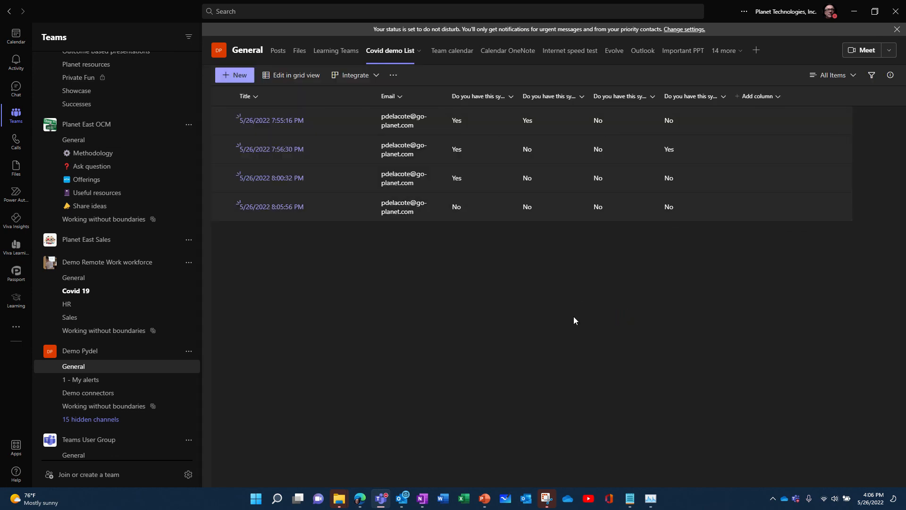
left_click(278, 51)
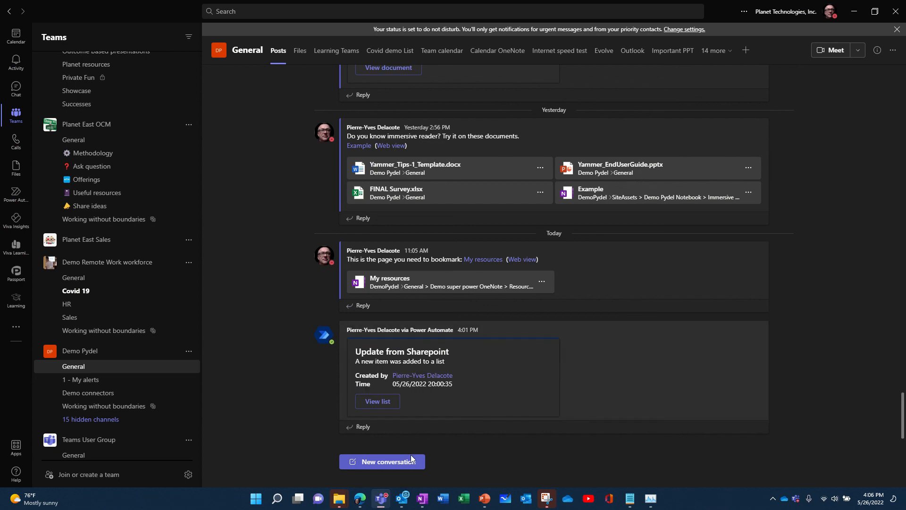
mouse_move(385, 504)
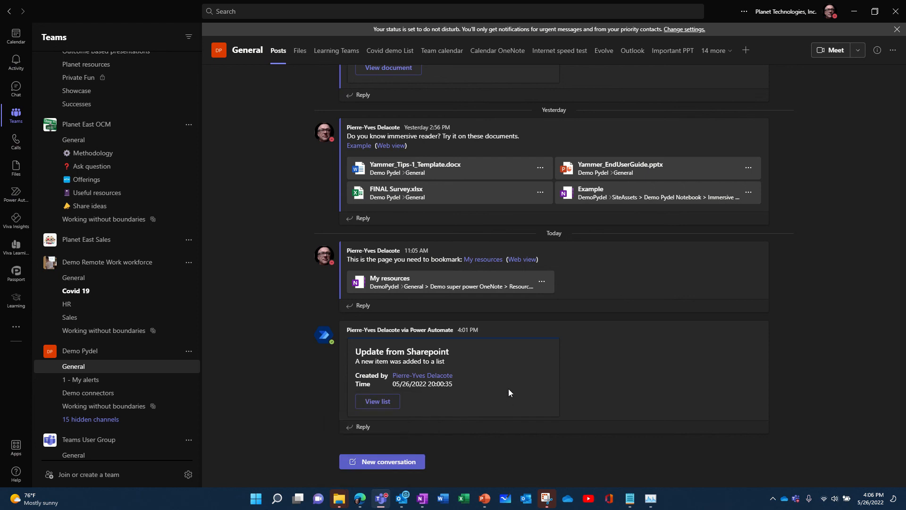
Step: Return to the COVID Form in the browser and submit another response with Yes for fever or chills and No for the other three symptoms
left_click(360, 498)
left_click(315, 232)
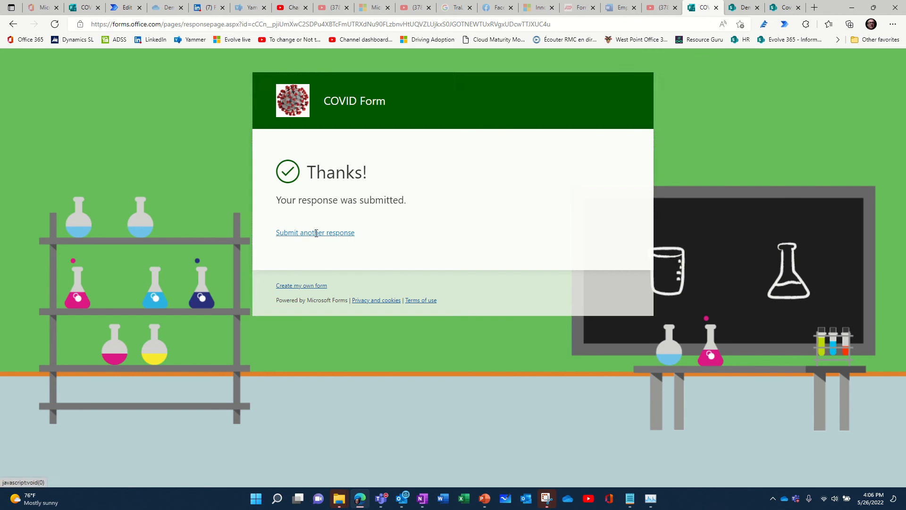
left_click(290, 256)
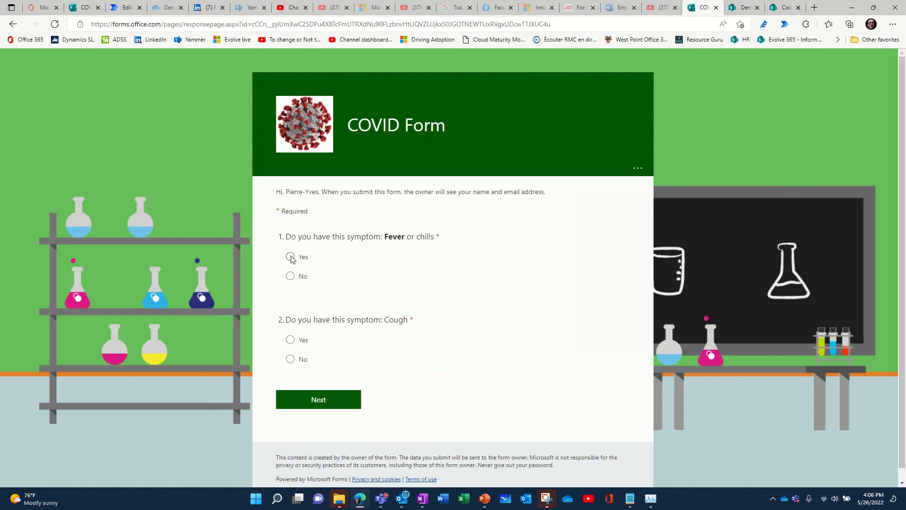
left_click(290, 359)
left_click(316, 403)
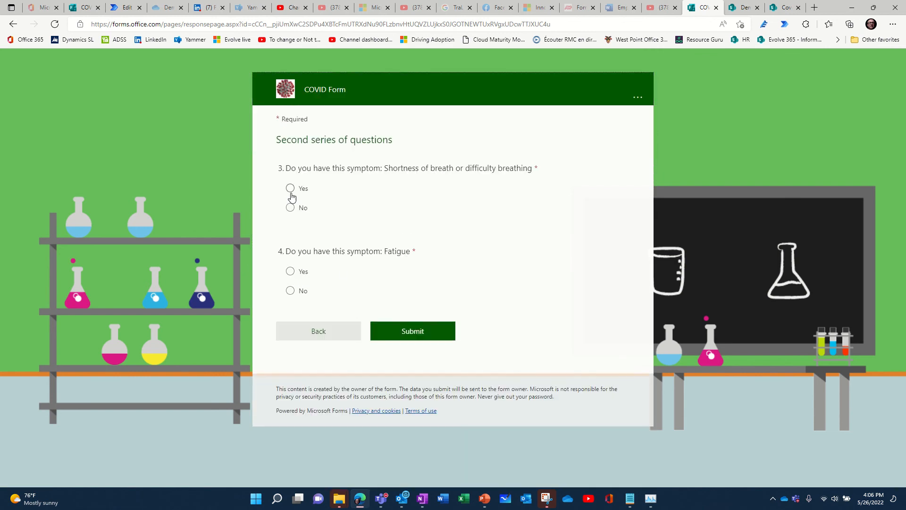
left_click(291, 208)
left_click(290, 290)
left_click(432, 333)
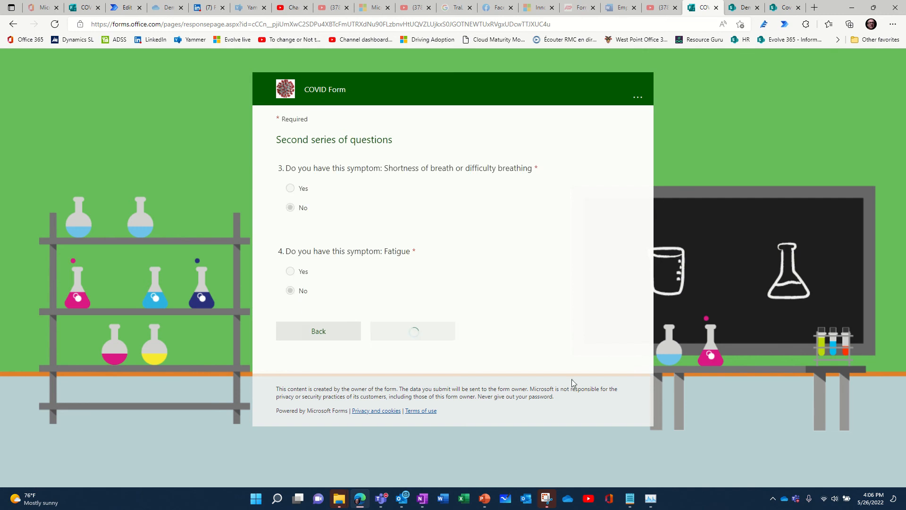
Step: Check the General channel in Teams for a notification, and arrange Teams and the Notify for COVID symptom flow side by side
left_click(379, 502)
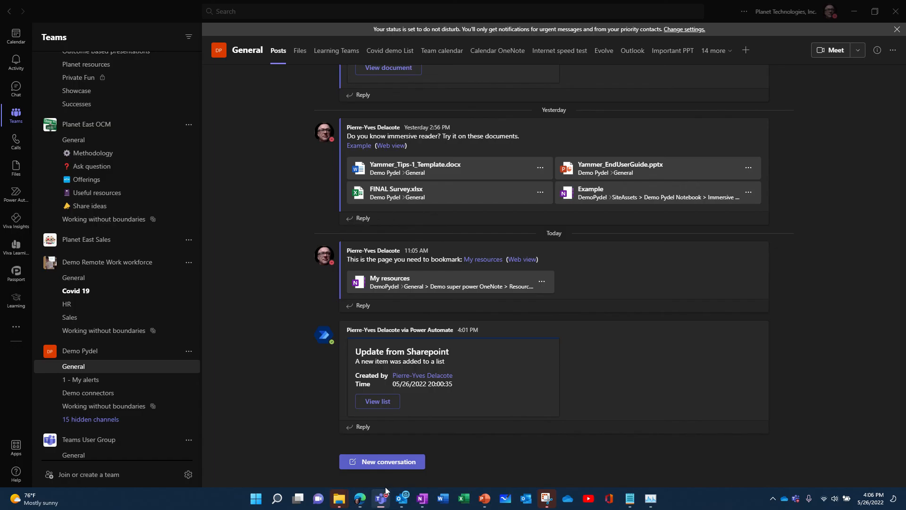
left_click(394, 56)
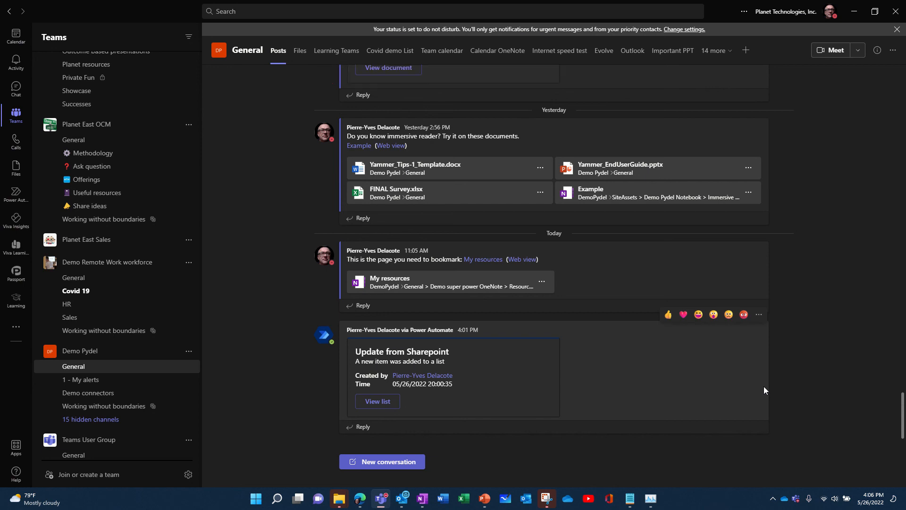
left_click(360, 498)
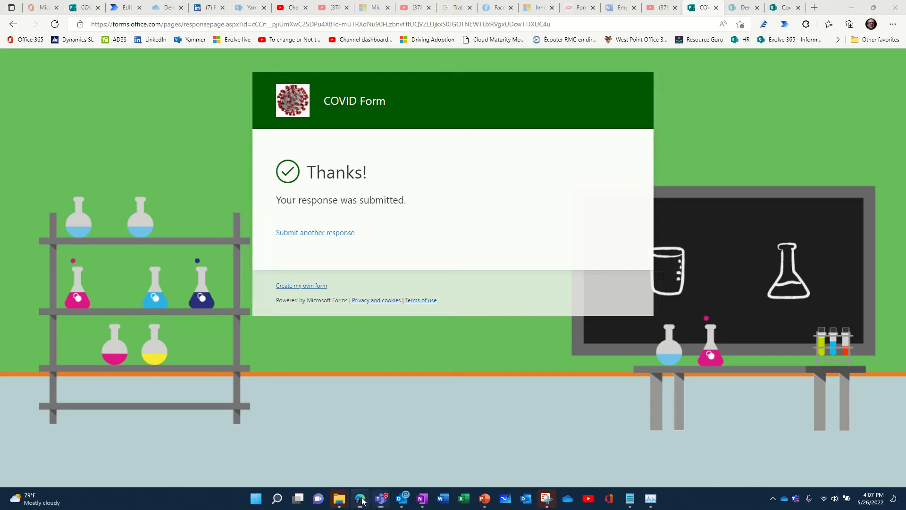
left_click(123, 8)
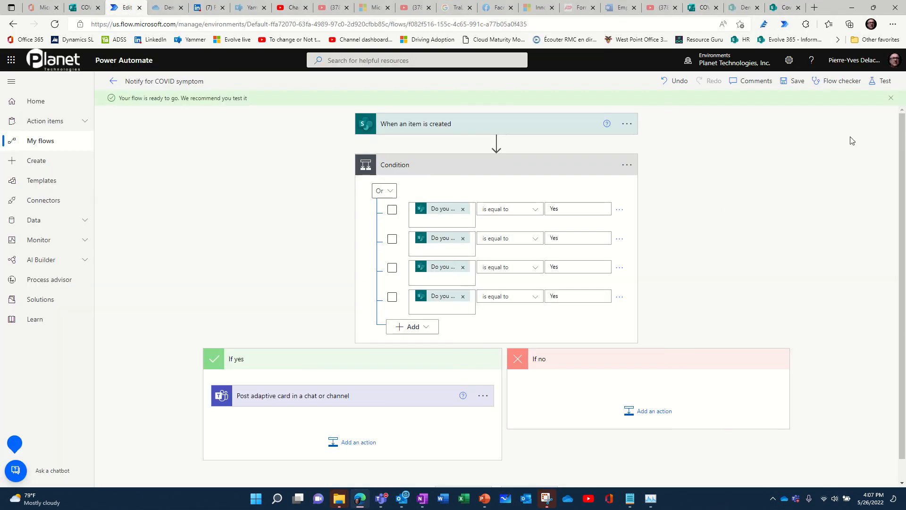
mouse_move(875, 11)
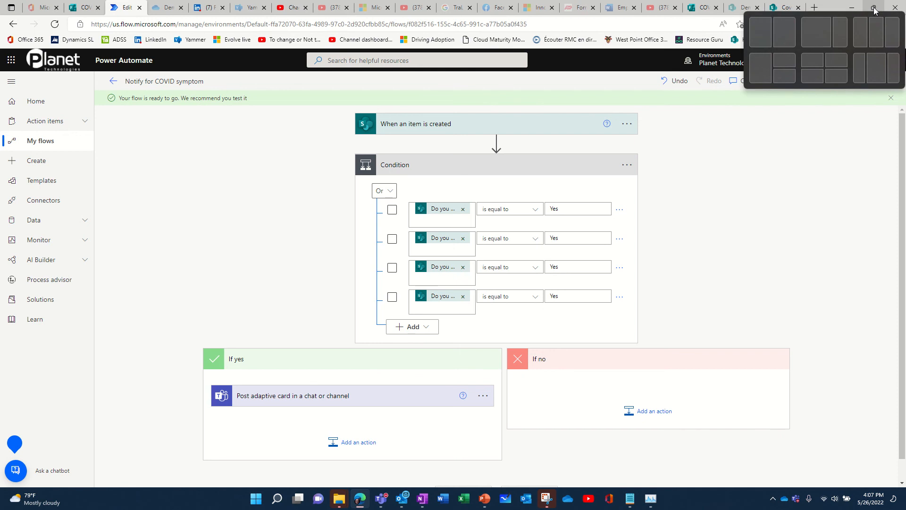
left_click(785, 28)
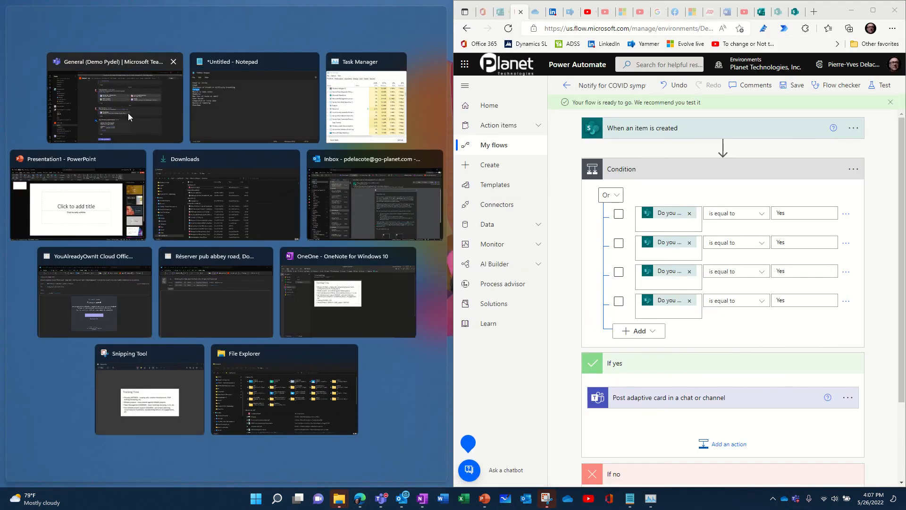
left_click(129, 113)
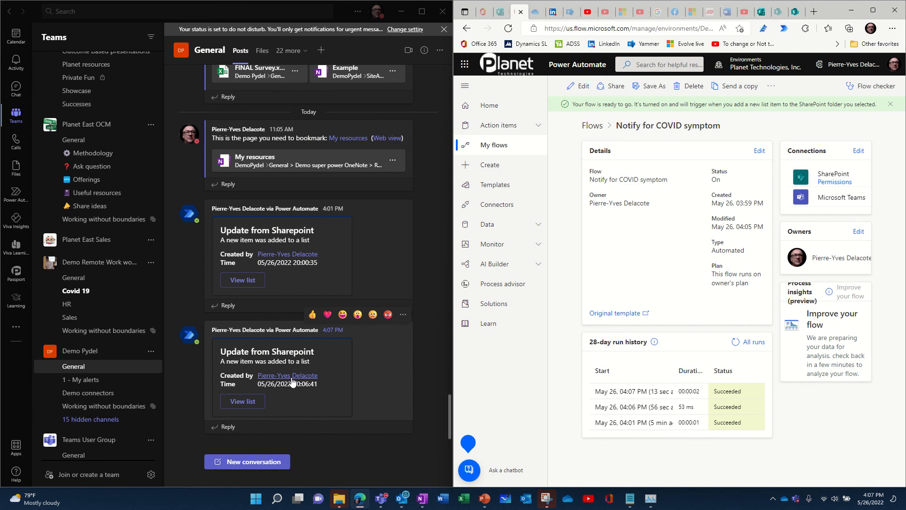
Step: Open the list item from the newest Power Automate notification card to review its symptom answers
left_click(244, 402)
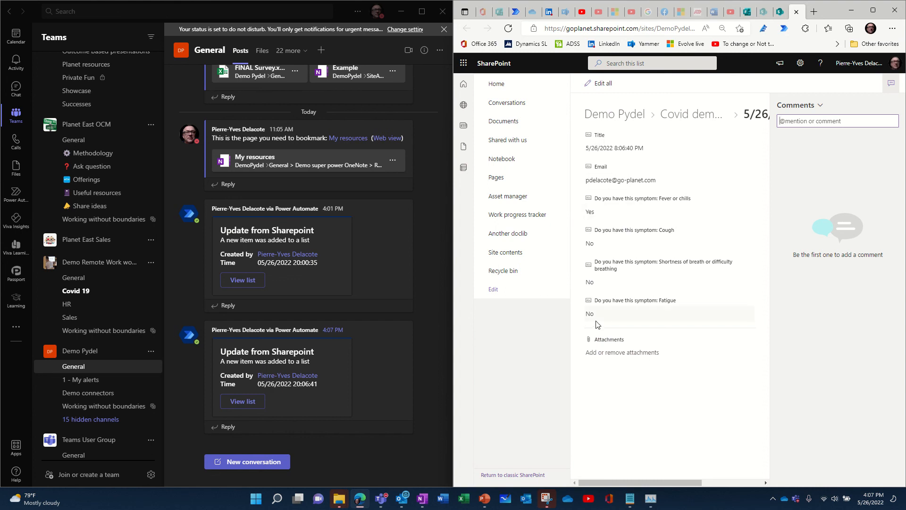
mouse_move(872, 15)
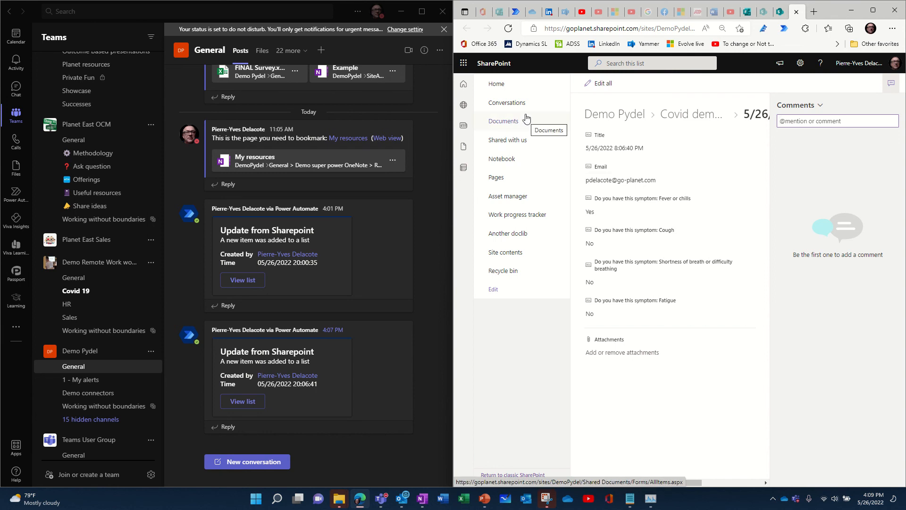
mouse_move(418, 10)
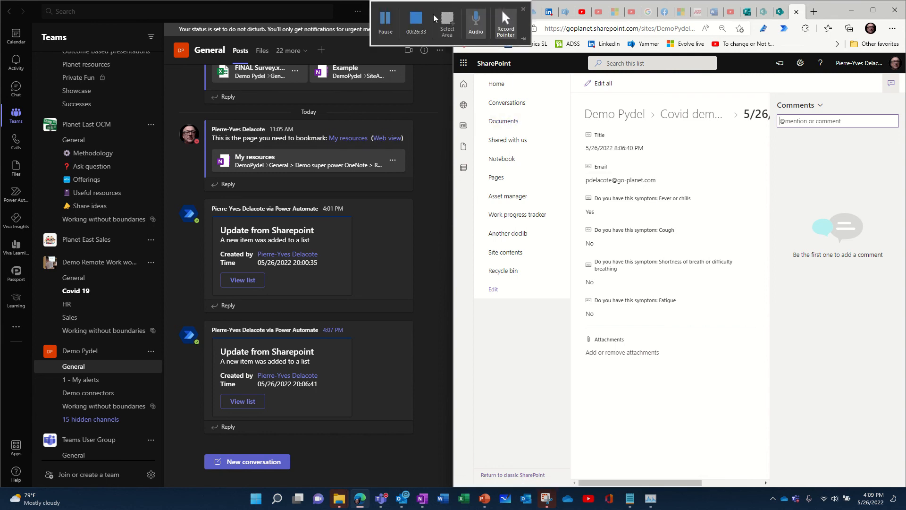